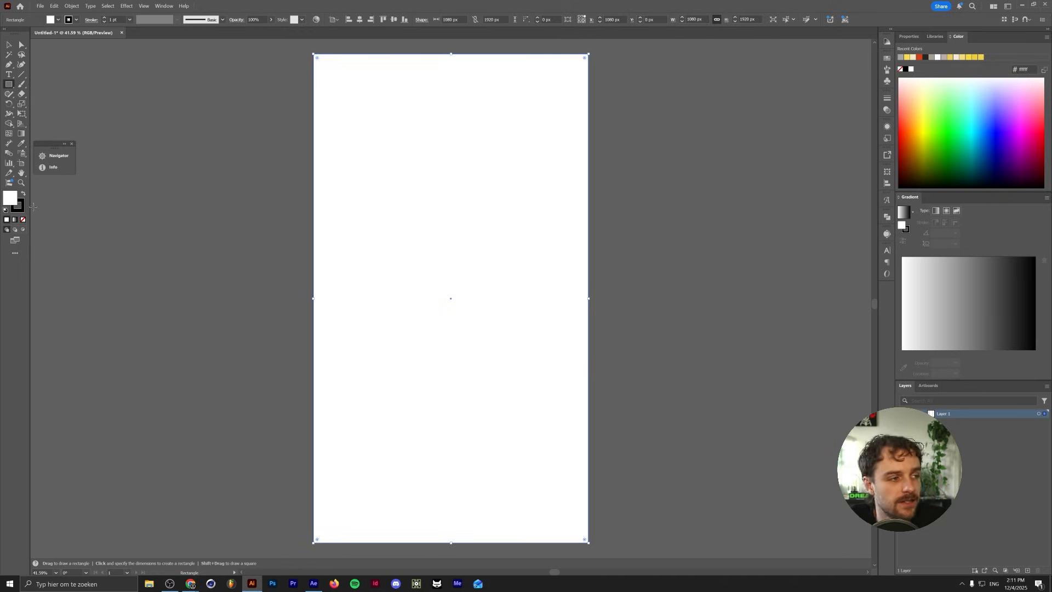
Step: Remove the stroke from the white artboard-sized rectangle
key(x)
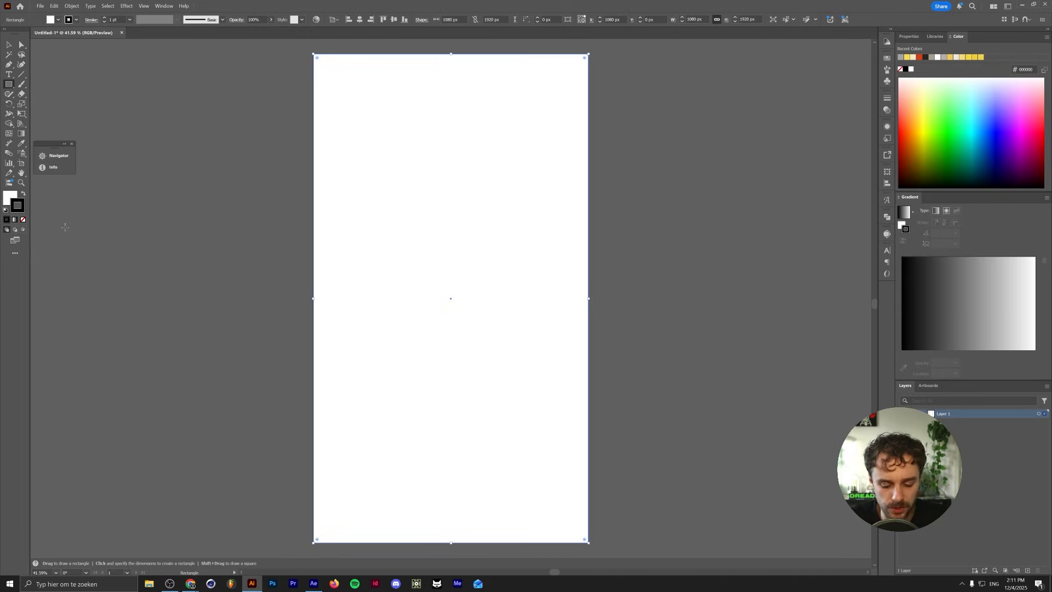
key(slash)
key(x)
key(v)
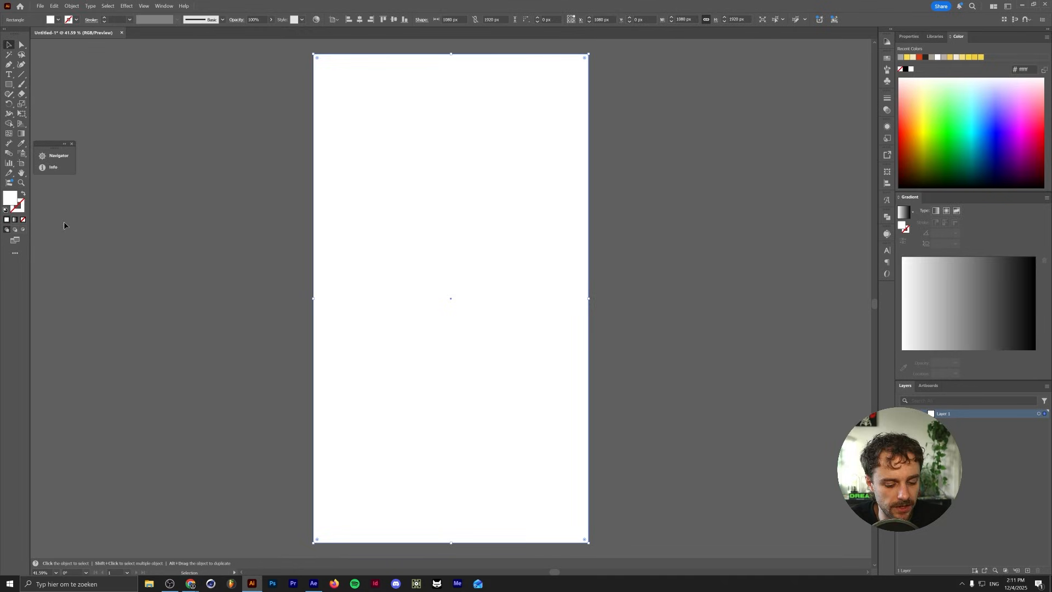
click(182, 193)
drag(418, 172, 286, 186)
key(ctrl+z)
click(613, 218)
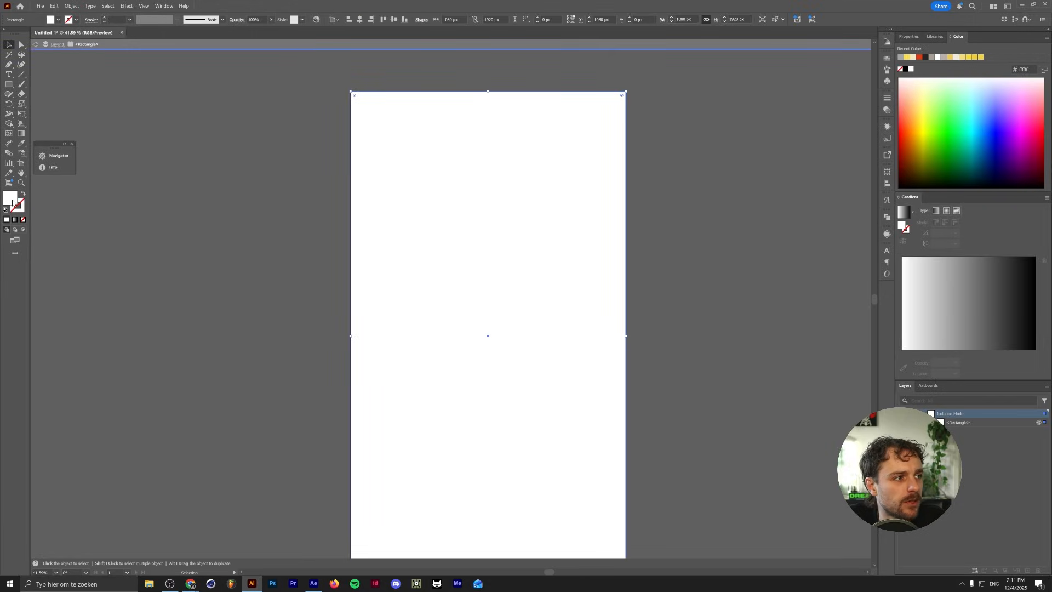
Step: Fill the background rectangle with a very light grey
double_click(12, 201)
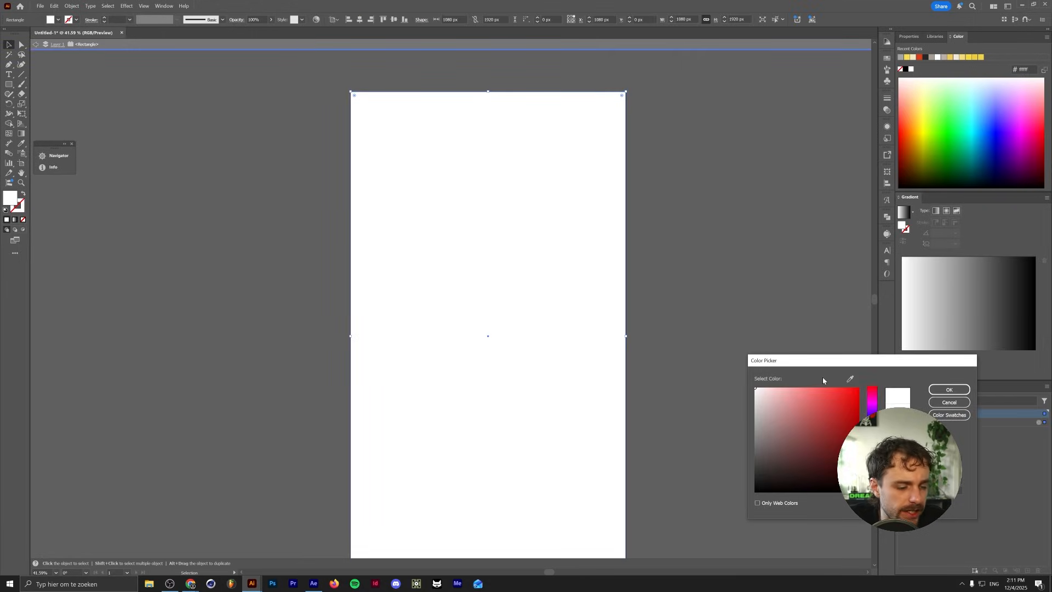
drag(760, 387, 754, 390)
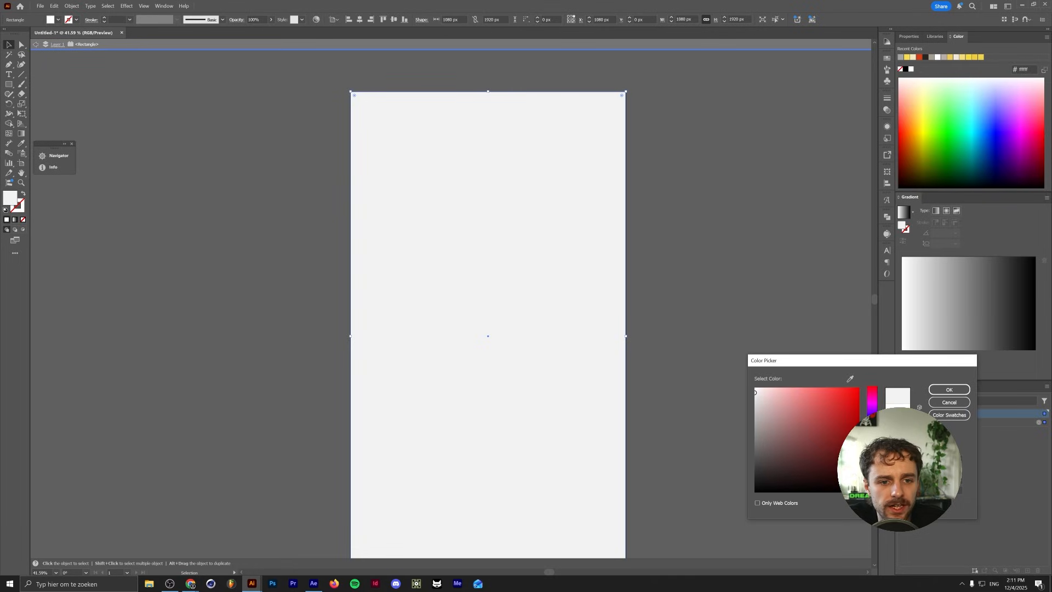
click(949, 389)
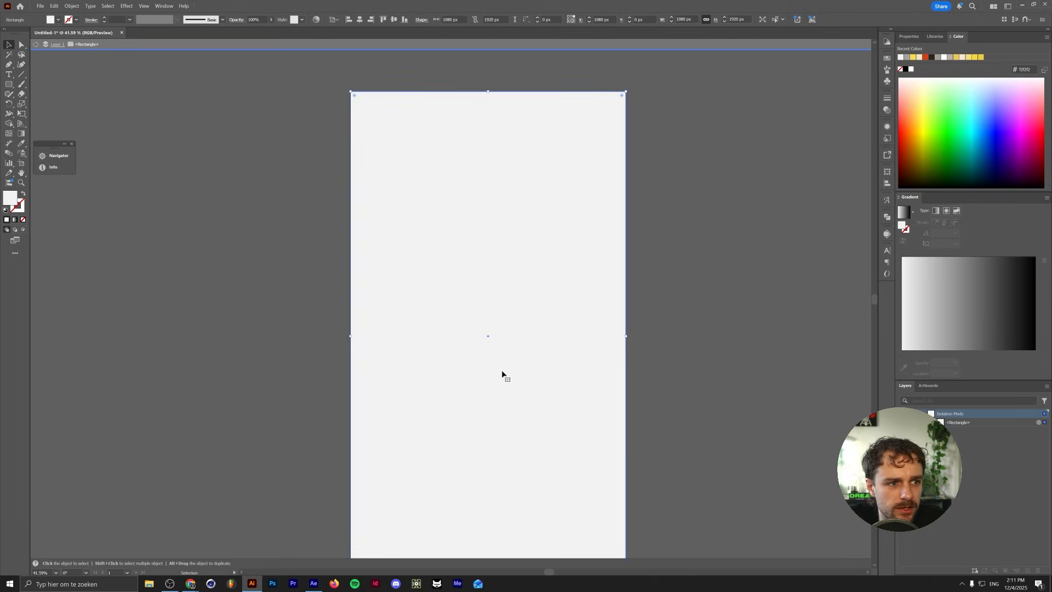
scroll(500, 370, down, 2)
scroll(496, 315, up, 1)
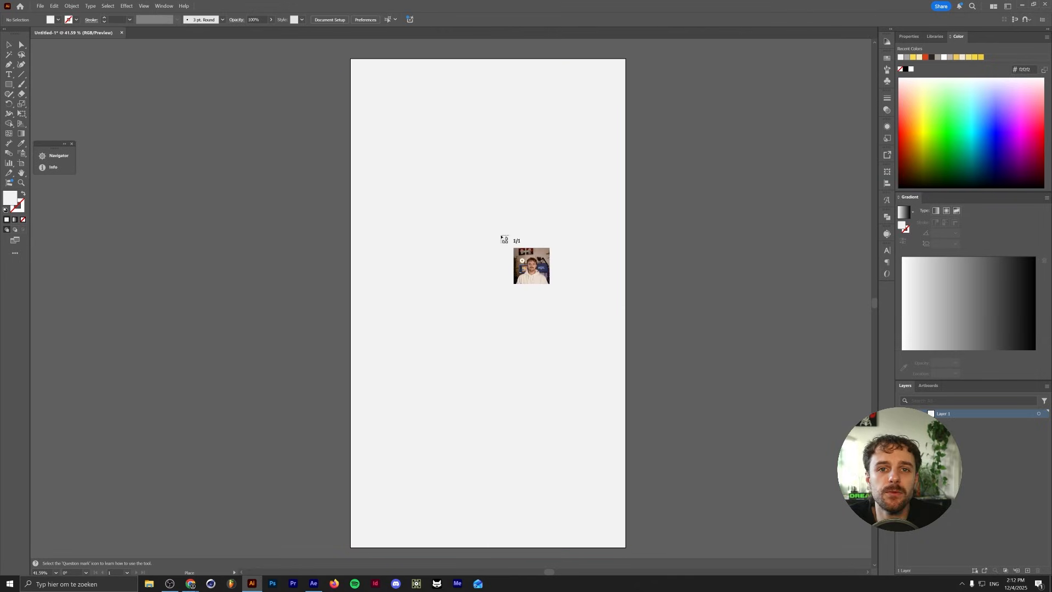
Step: Place the portrait photo in the upper right of the artboard at about 542 px square
drag(483, 127, 623, 266)
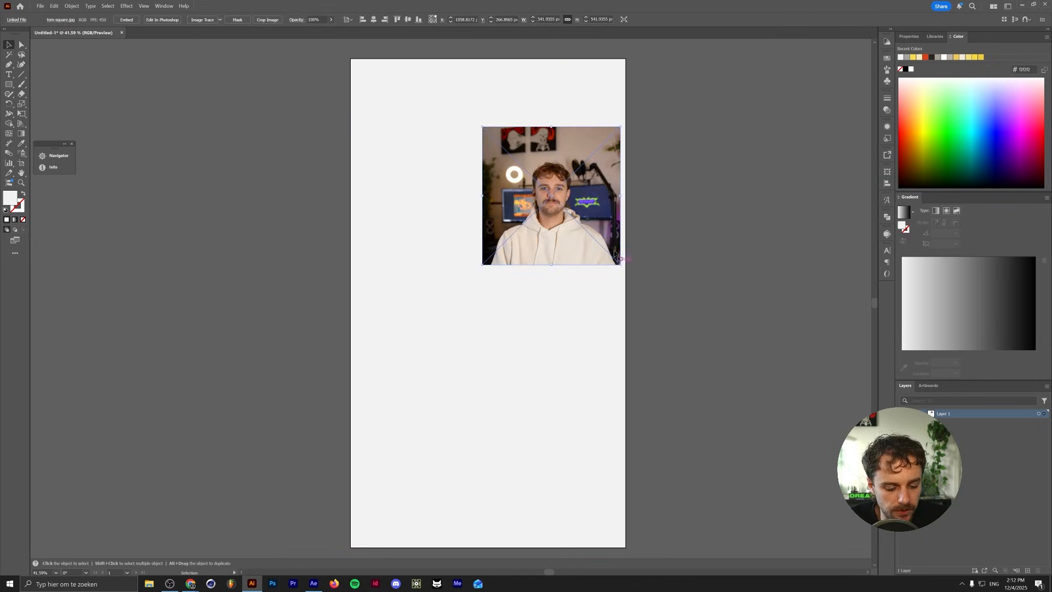
click(811, 297)
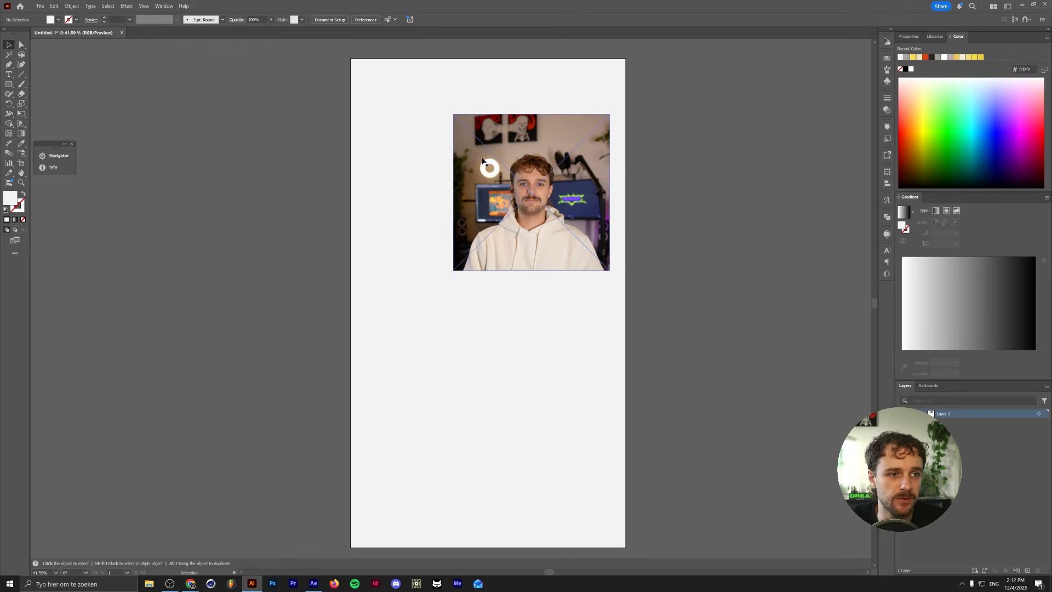
Step: Add a Lorem ipsum placeholder text in Futura 100 Demibold and position it below the photo
key(t)
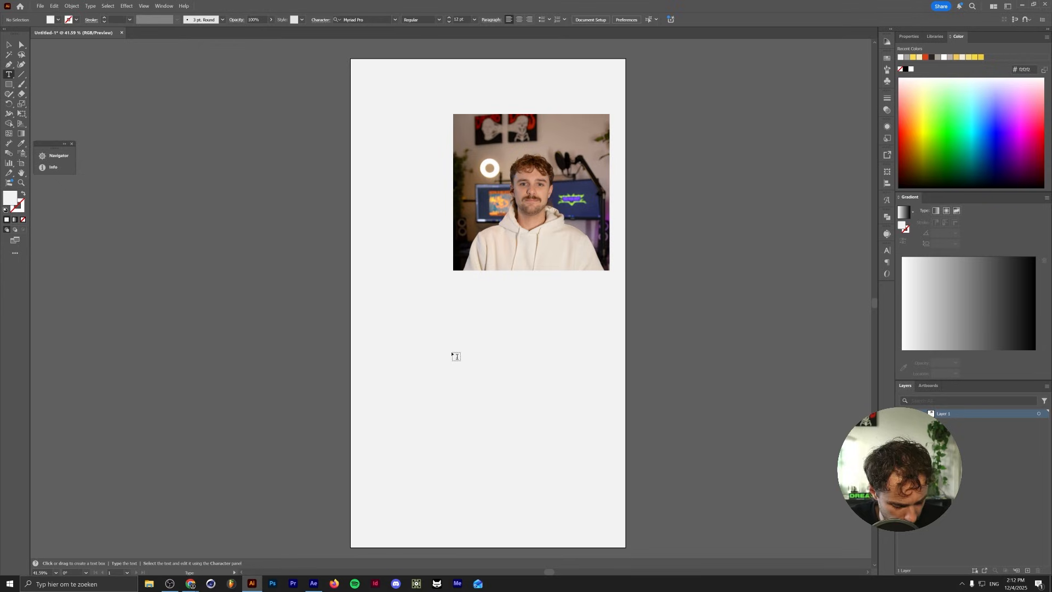
click(454, 355)
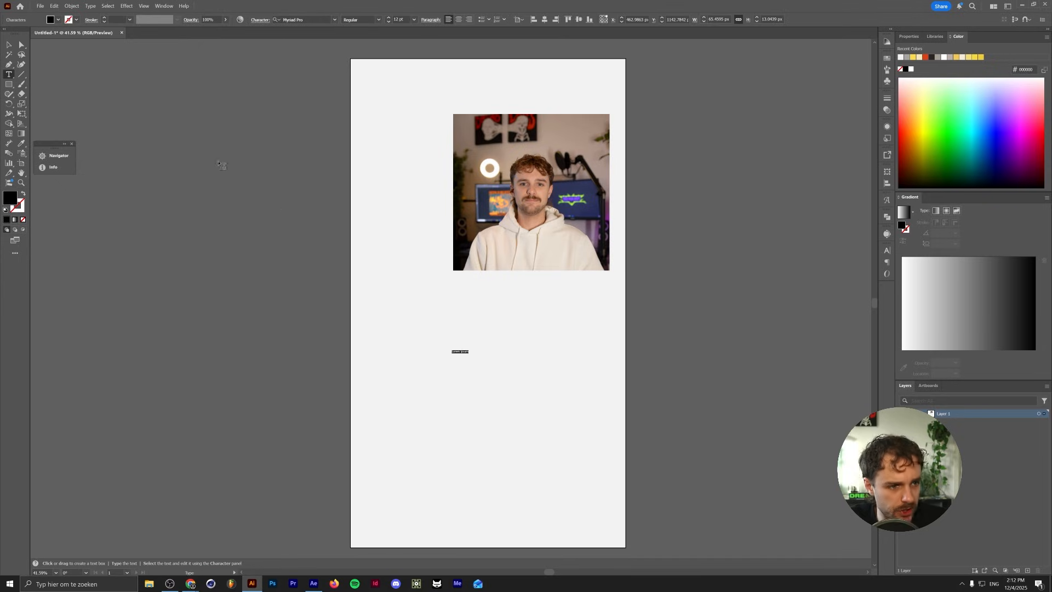
click(318, 20)
text(Futura 100)
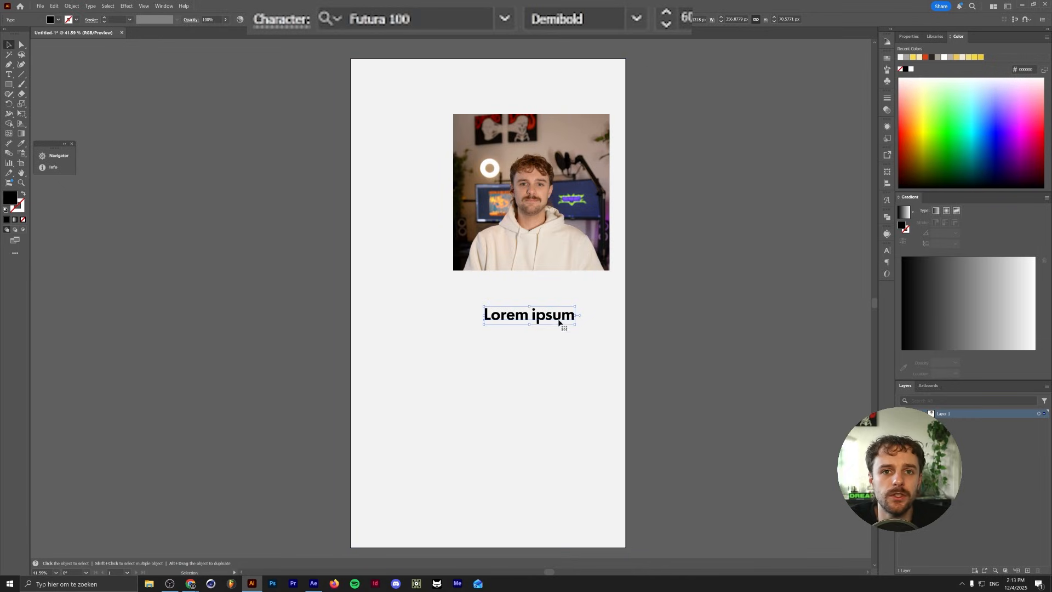
drag(560, 320, 575, 314)
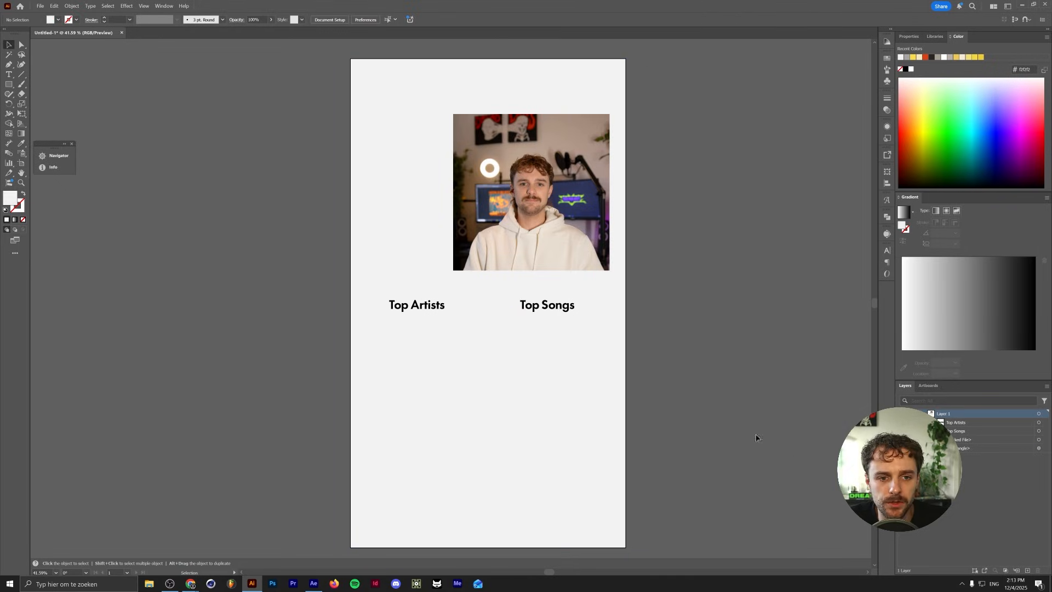
Step: Duplicate the Top Artists and Top Songs texts downward together to make five evenly spaced copies of the row
click(415, 306)
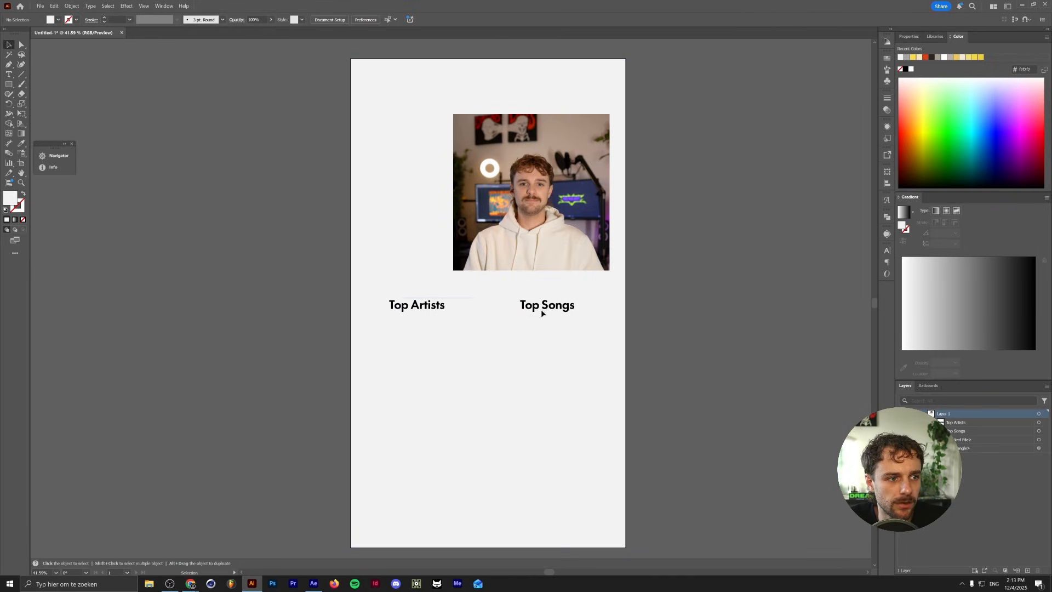
shift+click(542, 311)
drag(541, 310, 541, 322)
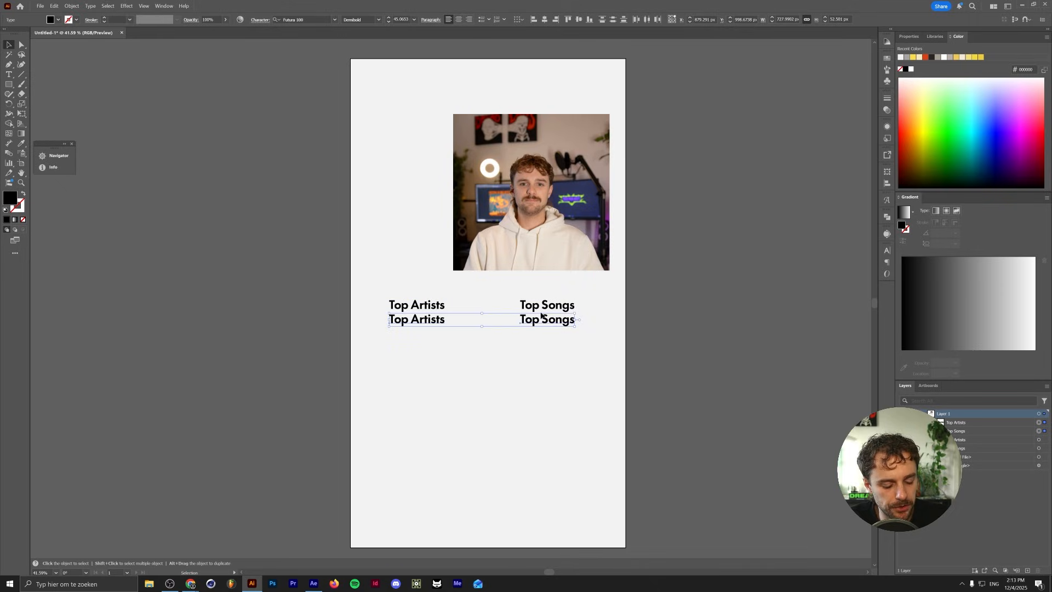
key(a)
click(325, 256)
key(ctrl+d)
key(ctrl+d)
key(ctrl+d)
key(ctrl+d)
Step: Set the first-row Top Artists and Top Songs headings to Medium weight and raise them slightly above the list
click(575, 299)
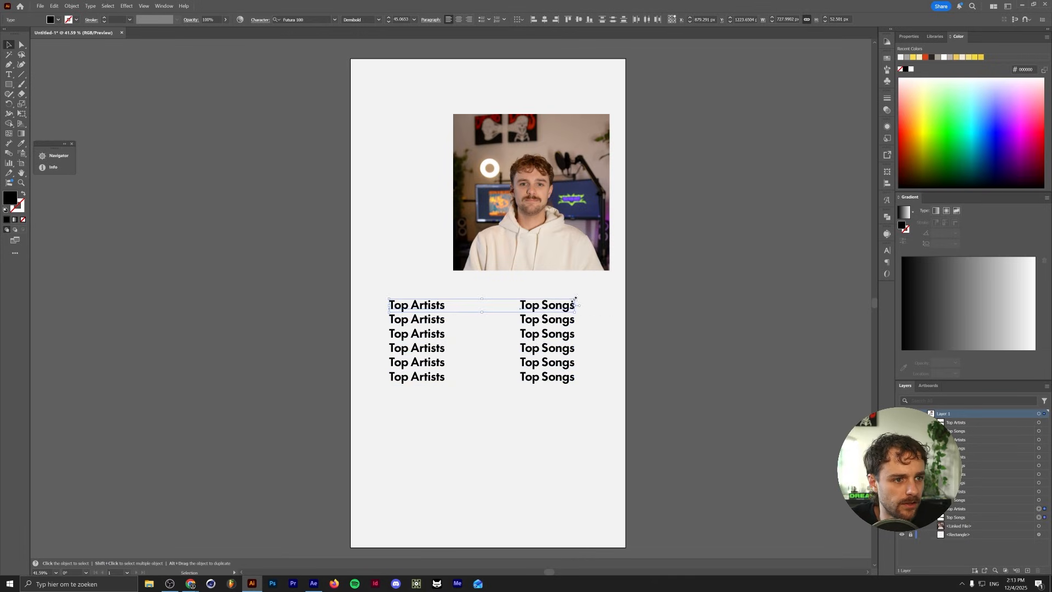
click(378, 20)
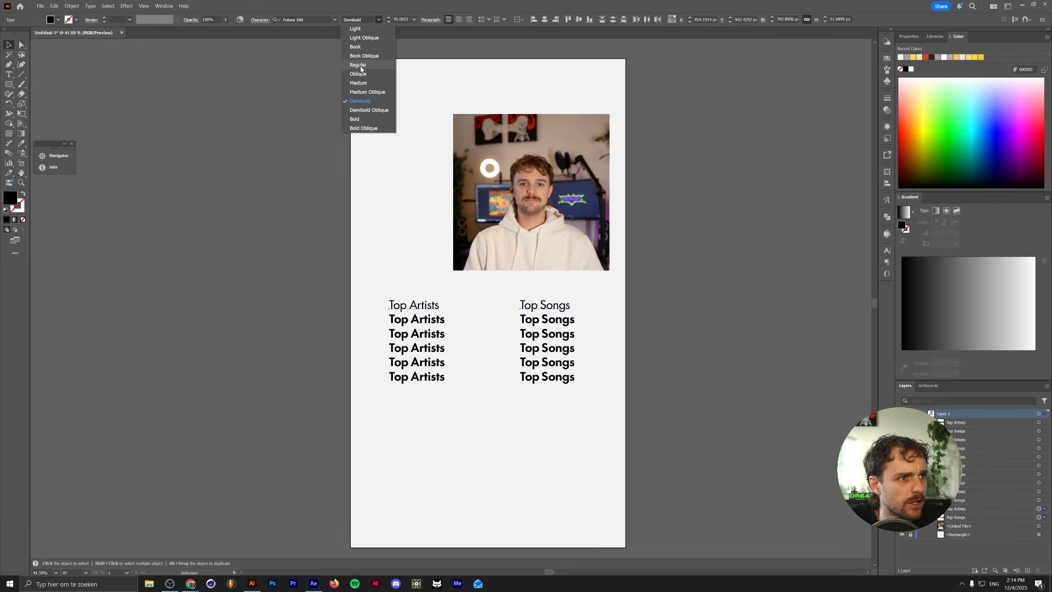
click(357, 82)
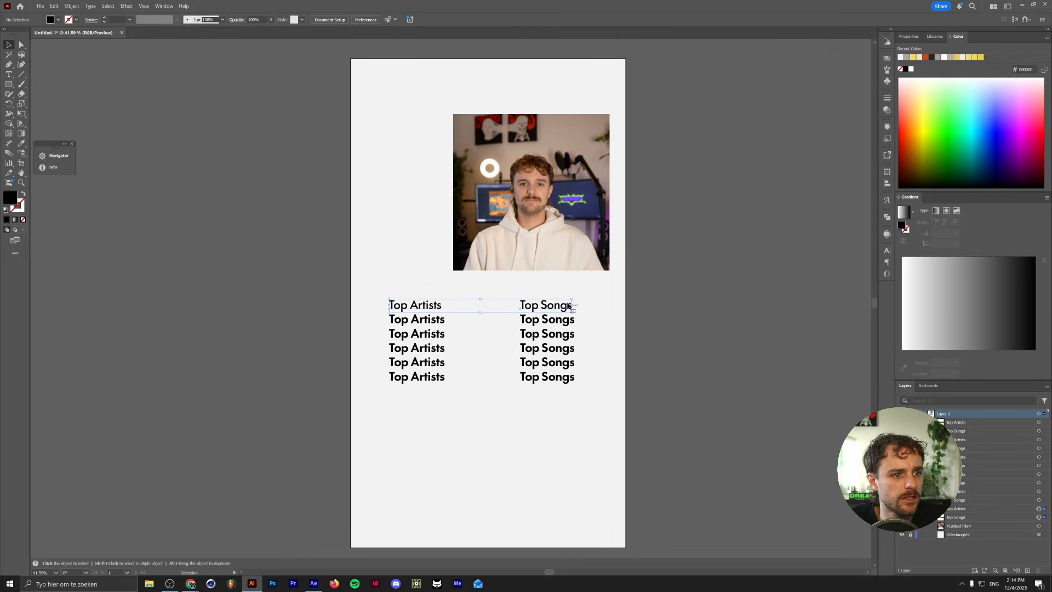
drag(563, 308, 562, 300)
Step: Select the text of the first line below the Top Artists heading for editing
click(384, 313)
key(t)
triple_click(425, 319)
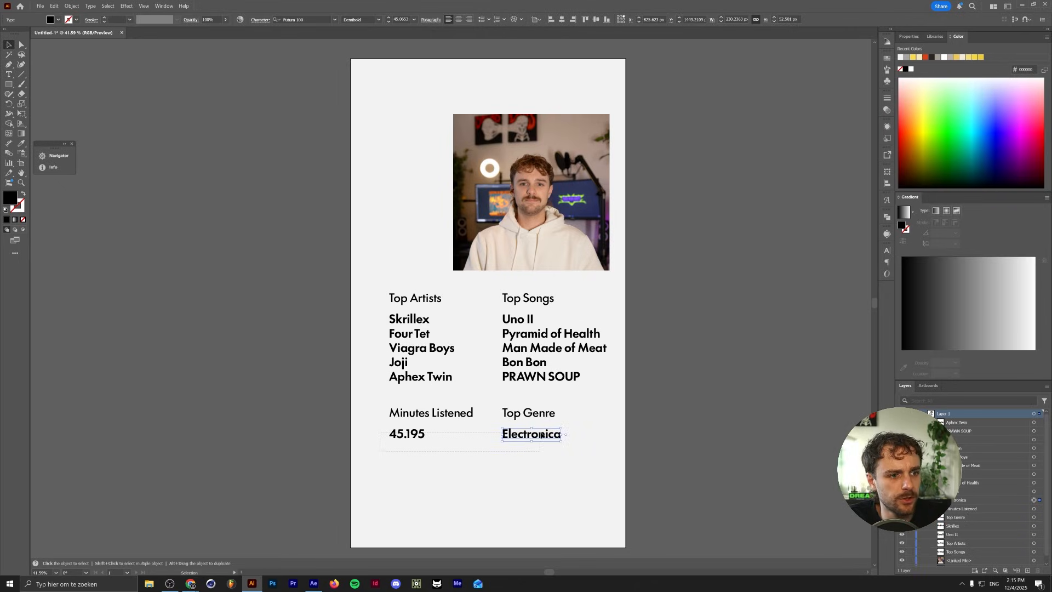
Step: Enlarge the 45.195 and Electronica texts to 50 pt
drag(541, 435, 541, 436)
click(388, 18)
click(388, 17)
click(388, 18)
click(388, 18)
click(389, 17)
Step: Try the Bold weight on the 45.195 and Electronica texts and return them to Demibold
click(378, 20)
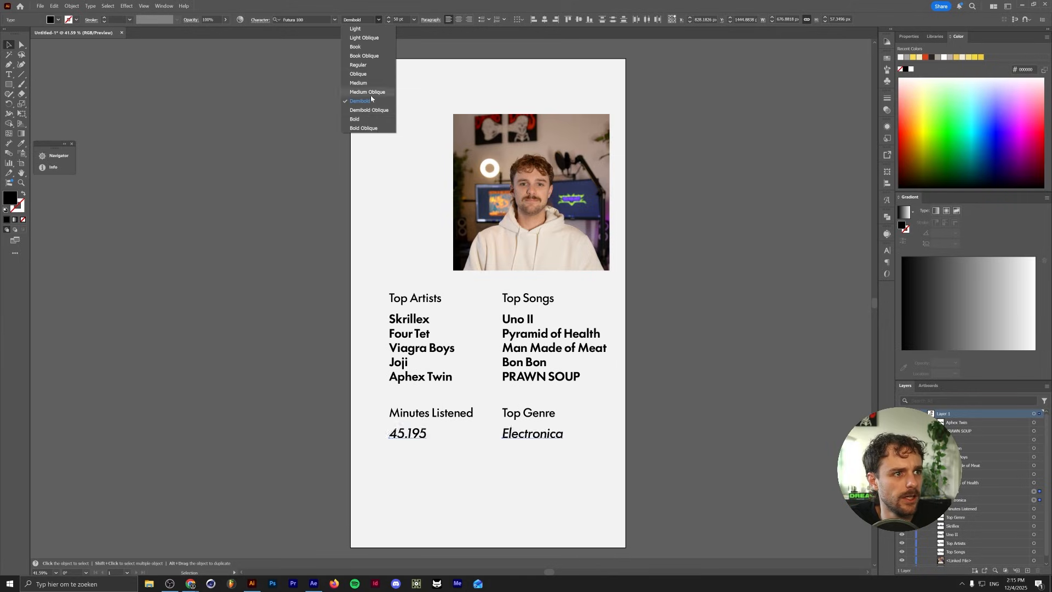
click(360, 120)
click(266, 334)
drag(367, 464, 564, 423)
click(378, 20)
click(365, 101)
Step: Move all the text down about 42 px, center it horizontally on the artboard as one group, and ungroup it
mouse_move(535, 300)
mouse_down()
mouse_move(530, 310)
mouse_move(535, 301)
mouse_up()
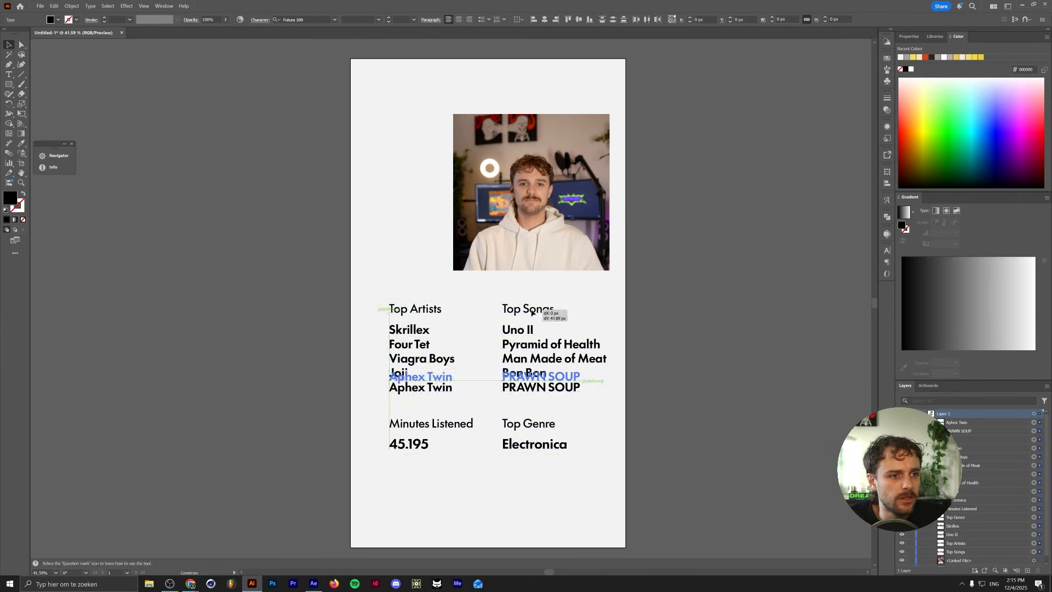
key(ctrl+g)
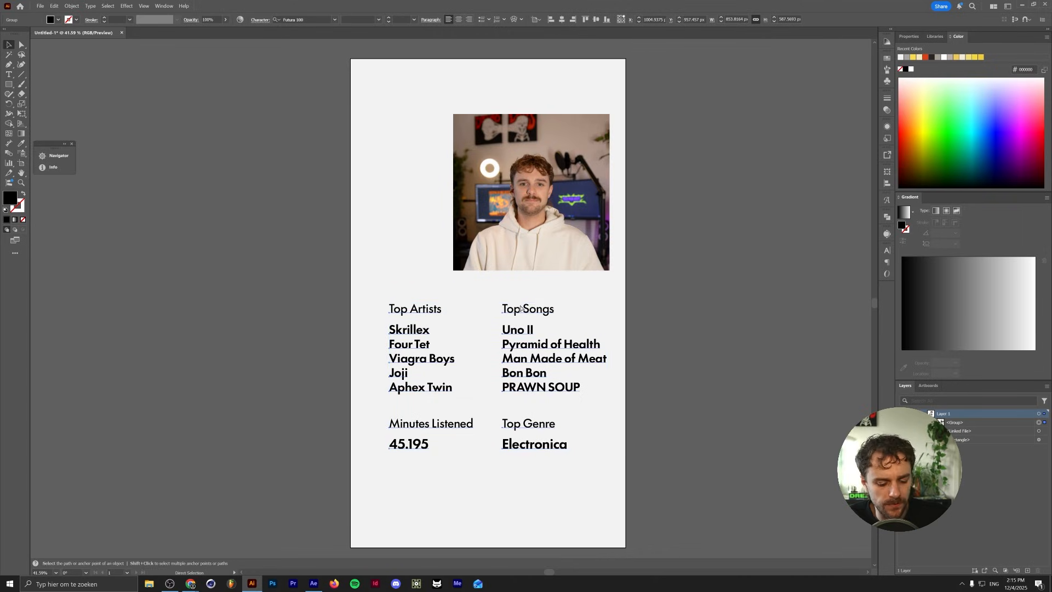
click(562, 20)
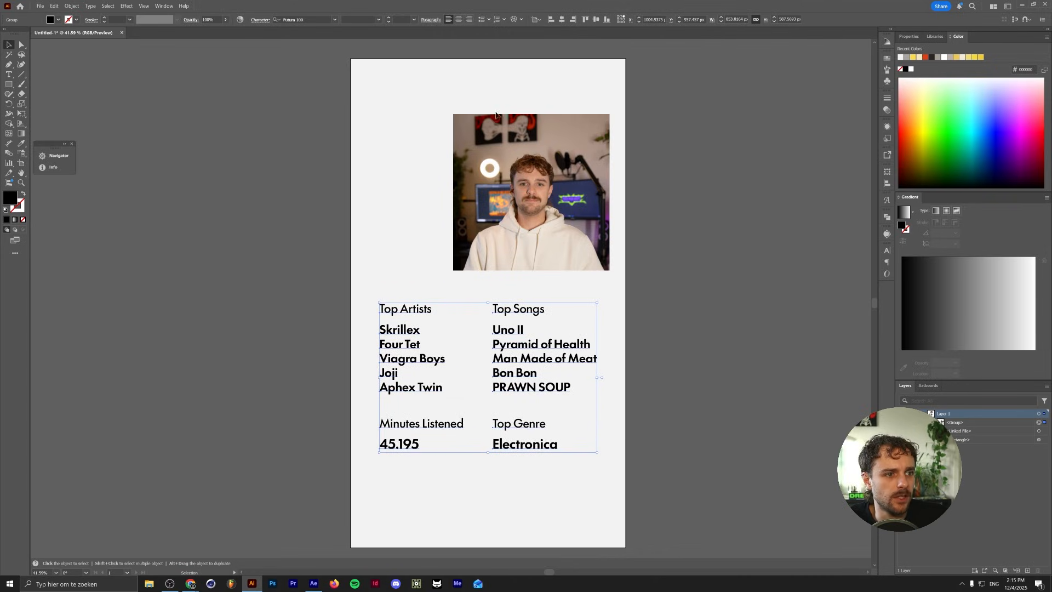
key(ctrl+shift+g)
click(372, 235)
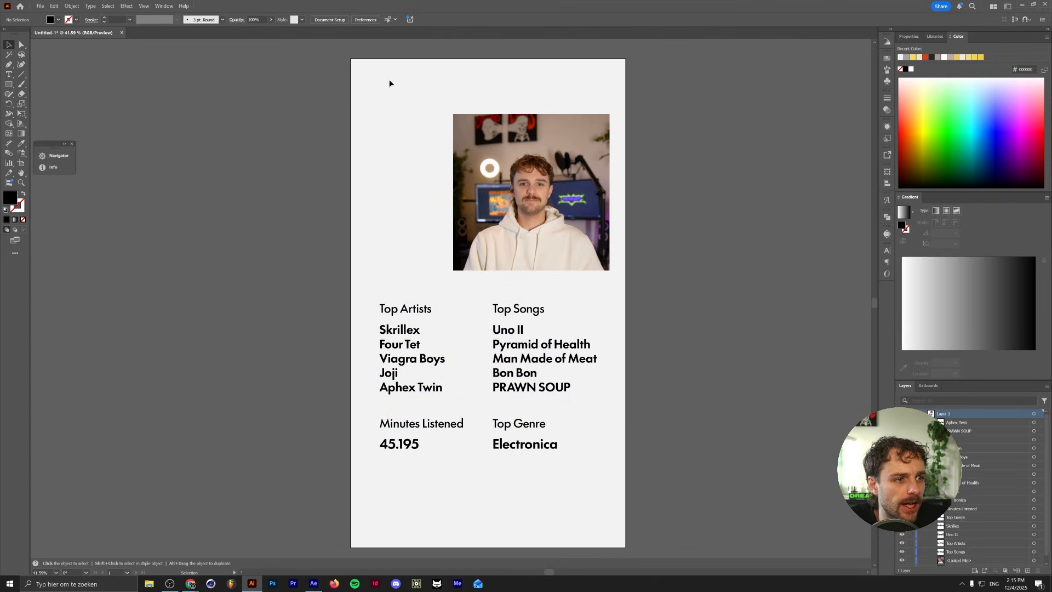
Step: Enlarge the portrait photo proportionally toward the left and upward, keeping its right edge in place
click(550, 219)
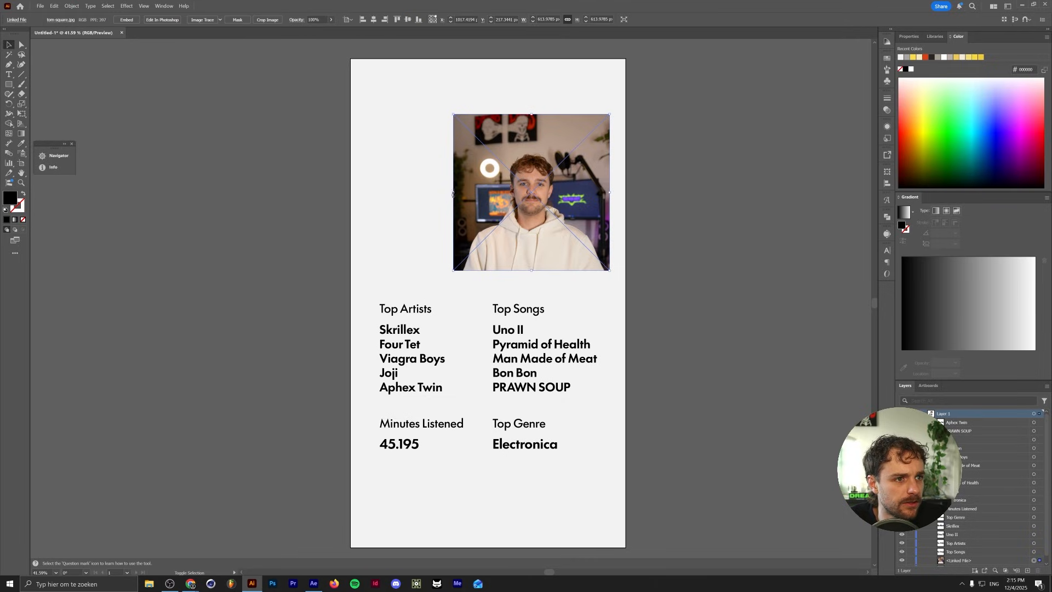
drag(455, 193, 485, 180)
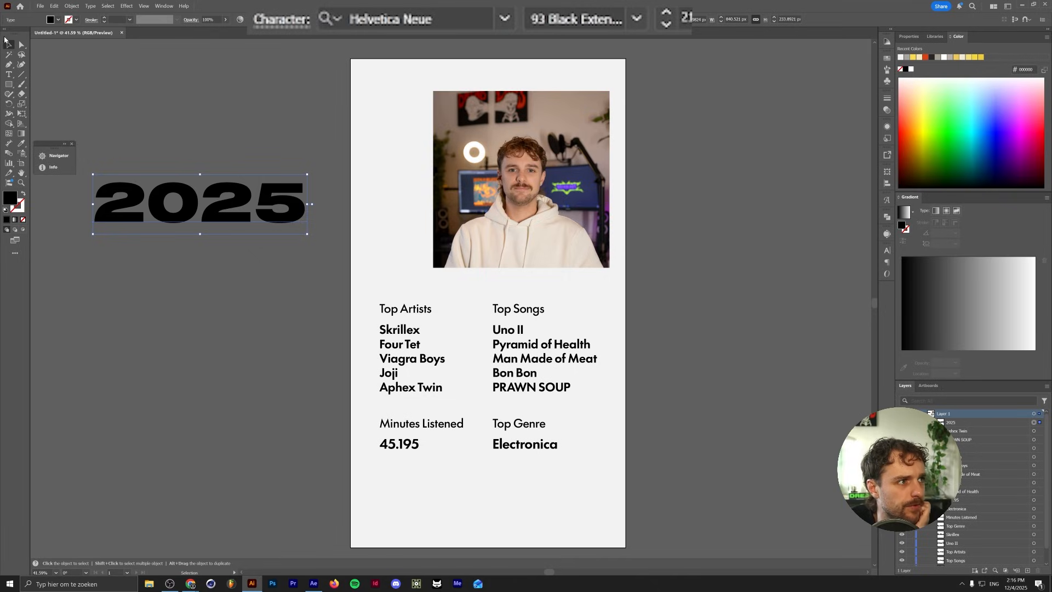
Step: Move the 2025 title closer to the artboard and tighten its tracking to -140
drag(295, 203, 321, 224)
click(305, 23)
click(237, 70)
click(238, 70)
click(238, 70)
click(237, 70)
click(238, 70)
click(238, 71)
click(237, 71)
click(237, 70)
click(238, 70)
click(238, 70)
click(238, 70)
click(237, 70)
click(238, 70)
click(238, 70)
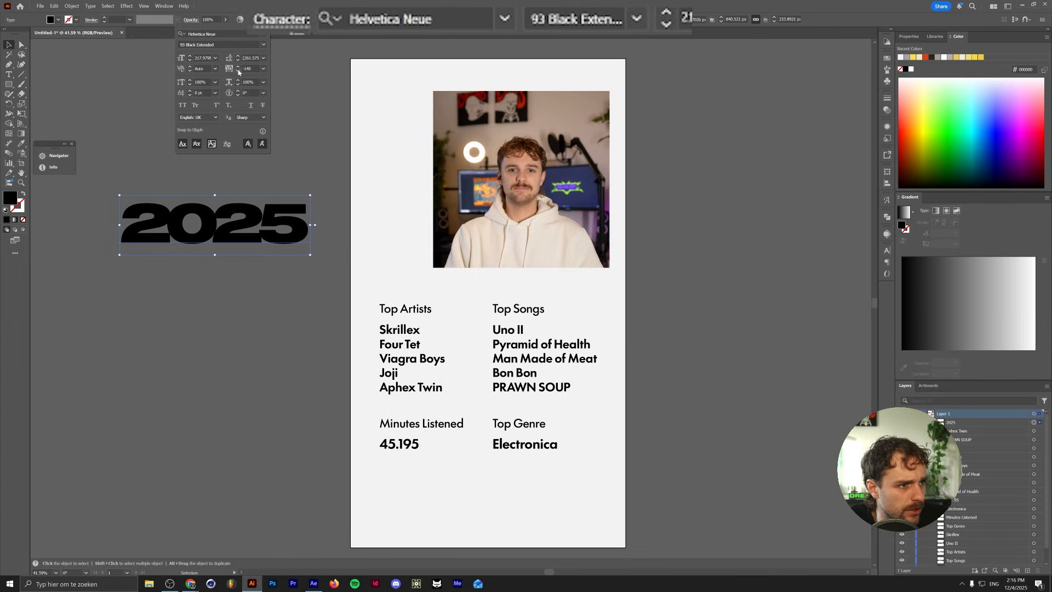
Step: Distort the 2025 title into a flatter, slanted shape with the Free Transform tool
right_click(253, 224)
key(e)
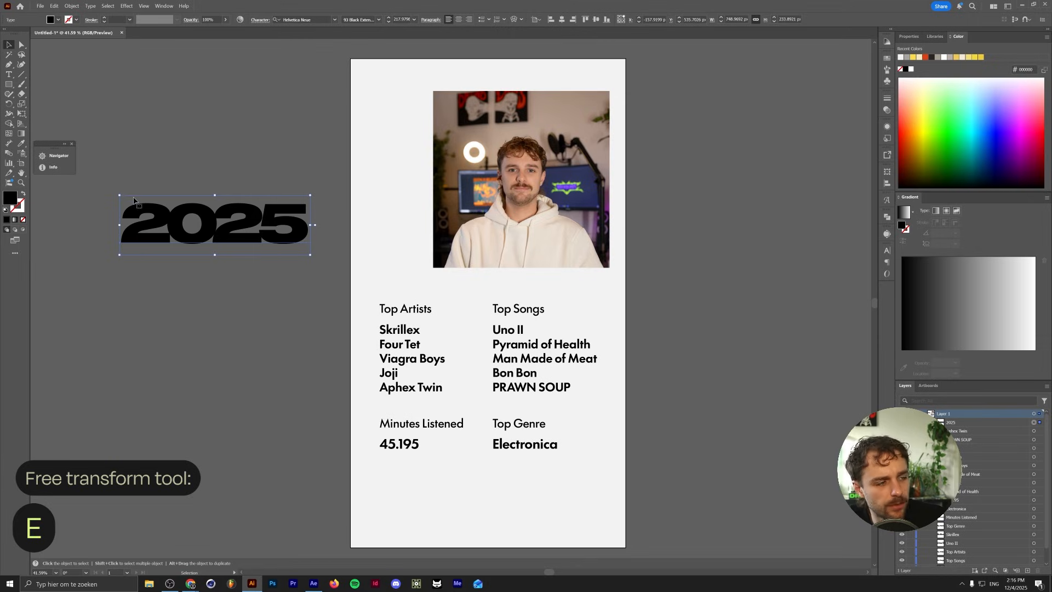
drag(215, 195, 215, 229)
key(v)
Step: Rotate the 2025 title 90° counterclockwise and place it vertically on the artboard to the left of the photo
click(231, 193)
key(r)
key(v)
drag(115, 215, 388, 225)
click(631, 362)
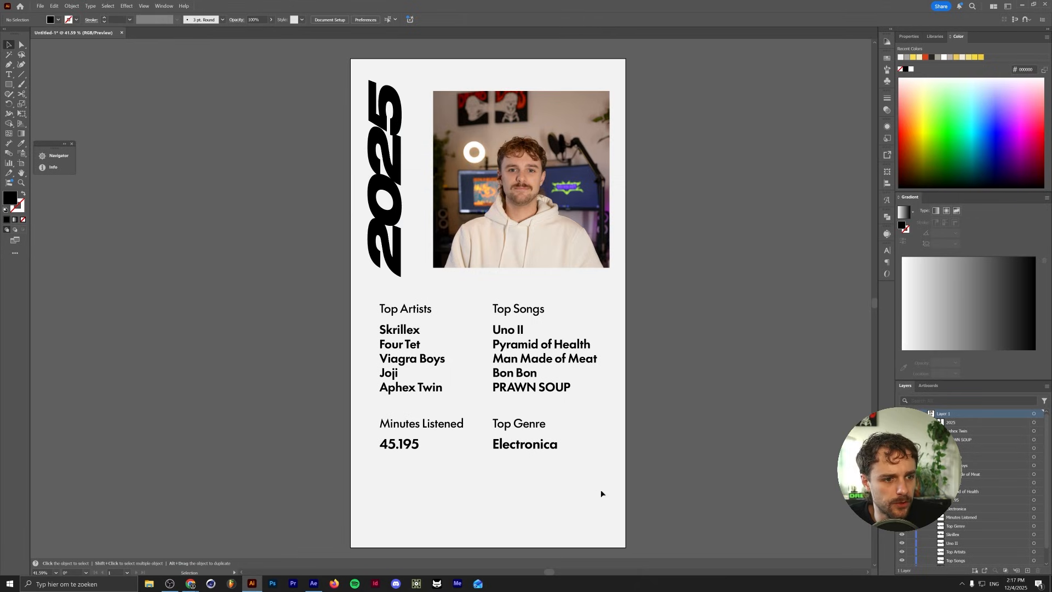
Step: Create an inset copy of the background rectangle using Offset Path with an offset of -60 px
scroll(949, 530, down, 2)
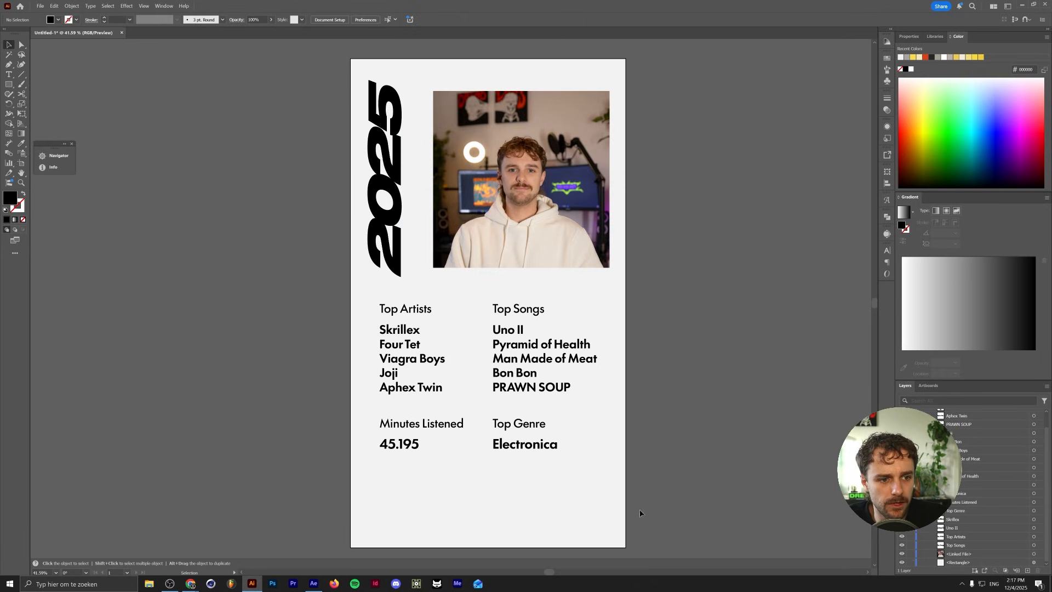
click(597, 507)
click(72, 6)
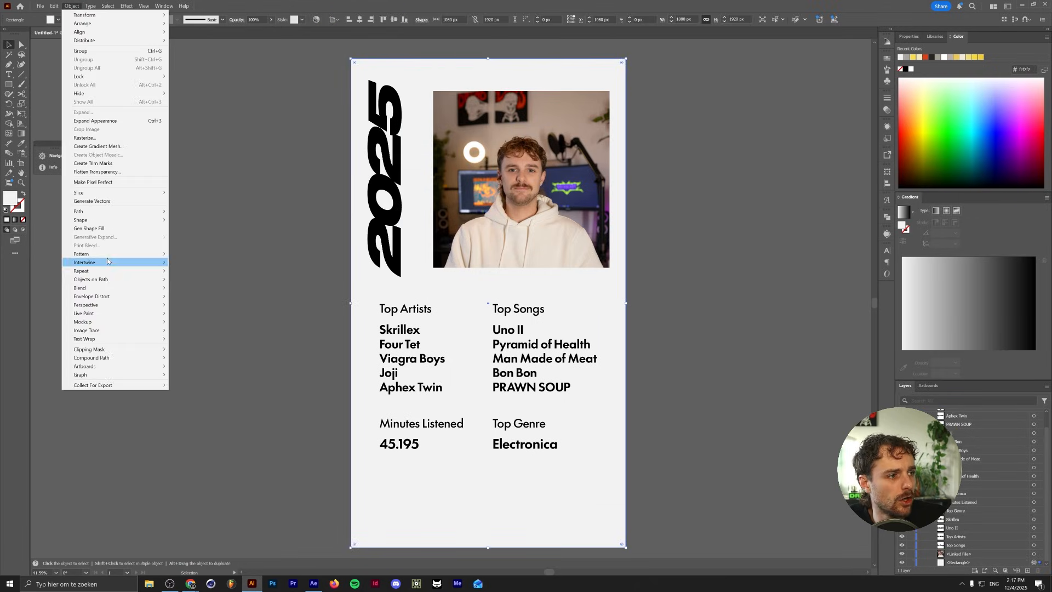
mouse_move(131, 212)
click(195, 249)
key(shift+Down)
key(shift+Down)
key(shift+Down)
key(shift+Down)
key(shift+Down)
key(shift+Down)
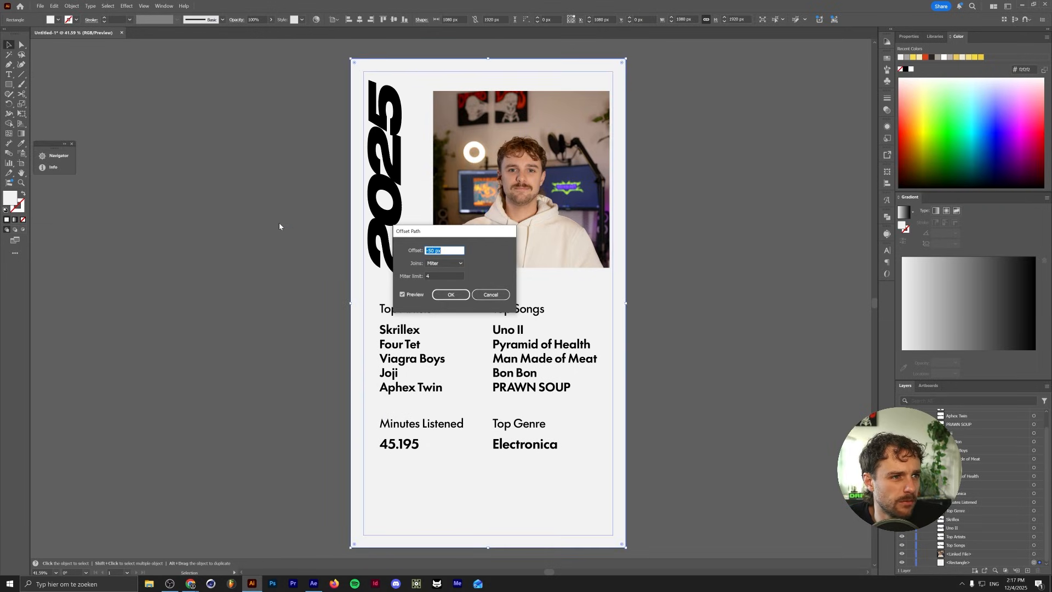
key(shift+Down)
key(Return)
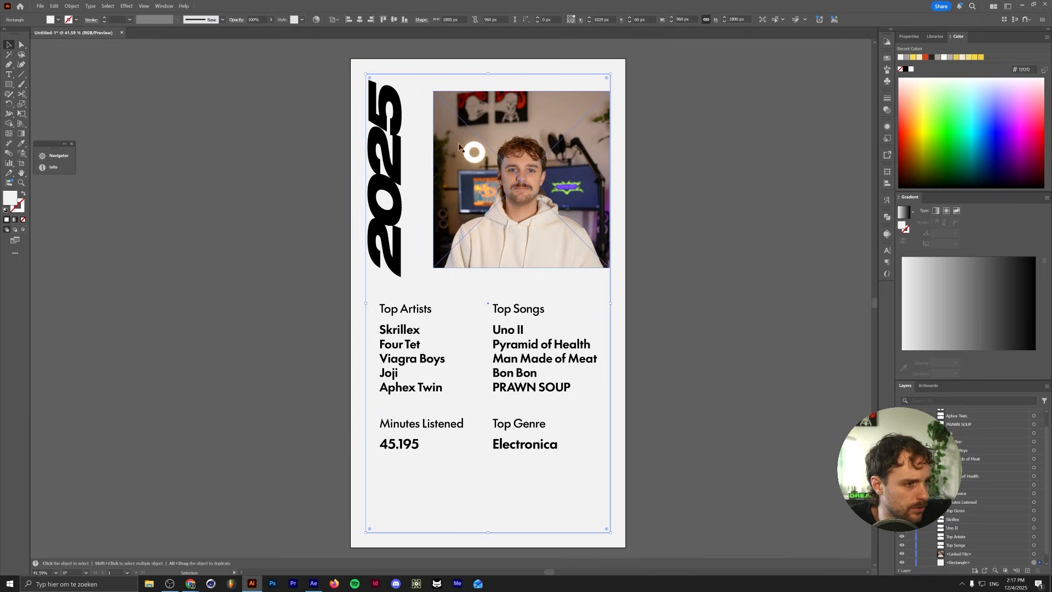
Step: Swap the inset rectangle's fill and stroke and make the stroke black
key(shift+x)
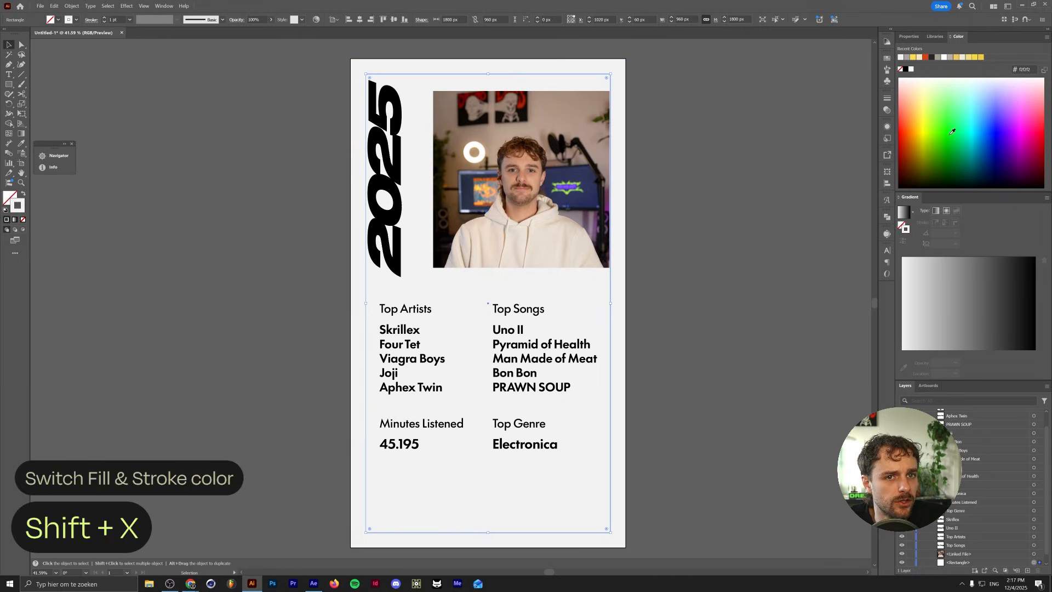
click(906, 69)
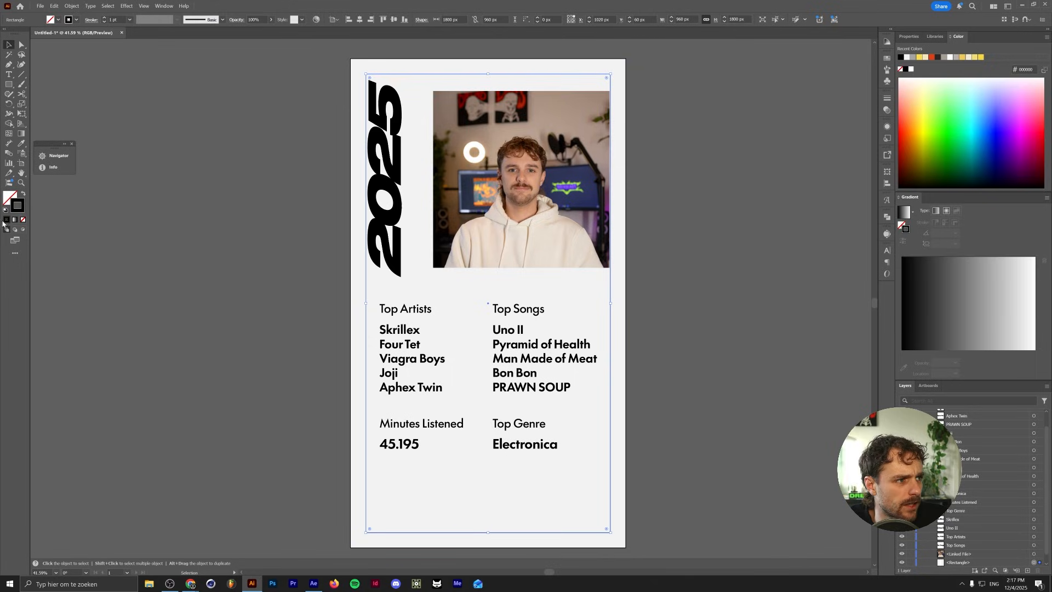
Step: Change the inset rectangle's stroke colour to #161616
double_click(16, 211)
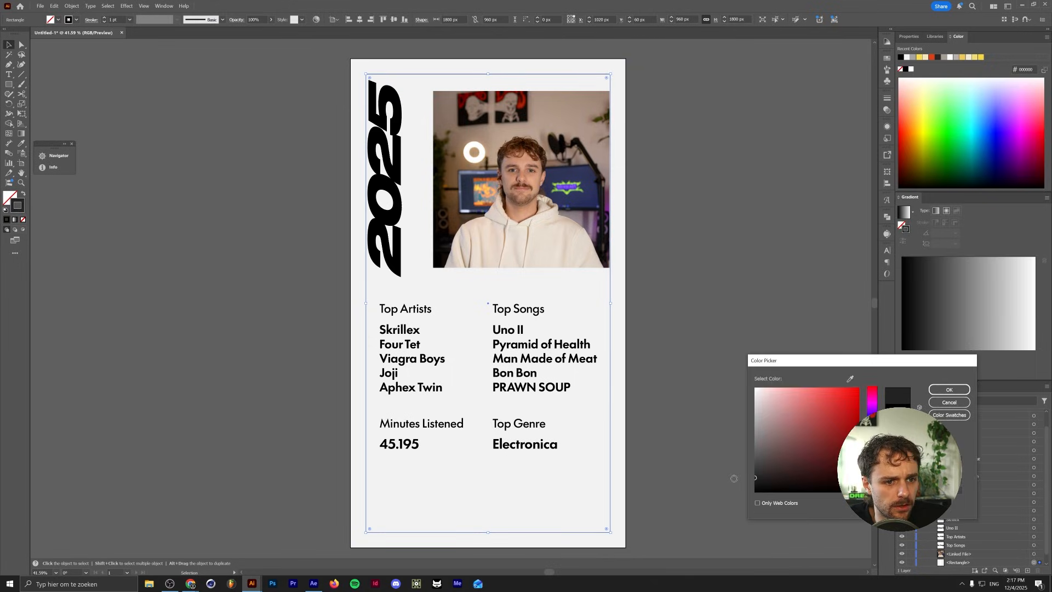
drag(730, 486, 731, 483)
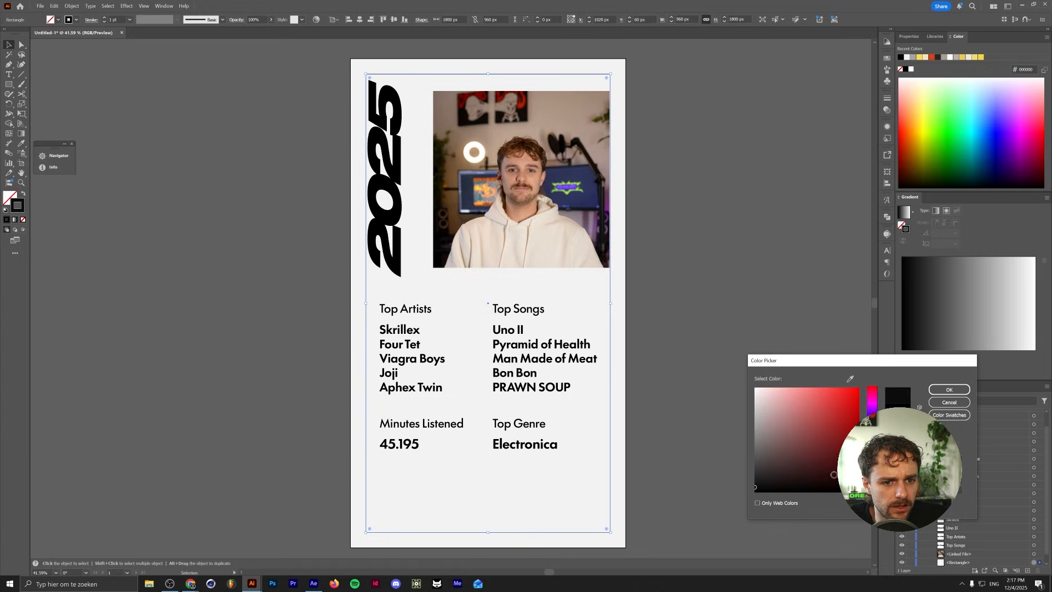
click(950, 389)
Step: Select all the text on the poster and set its fill colour to #161616
click(394, 250)
click(307, 214)
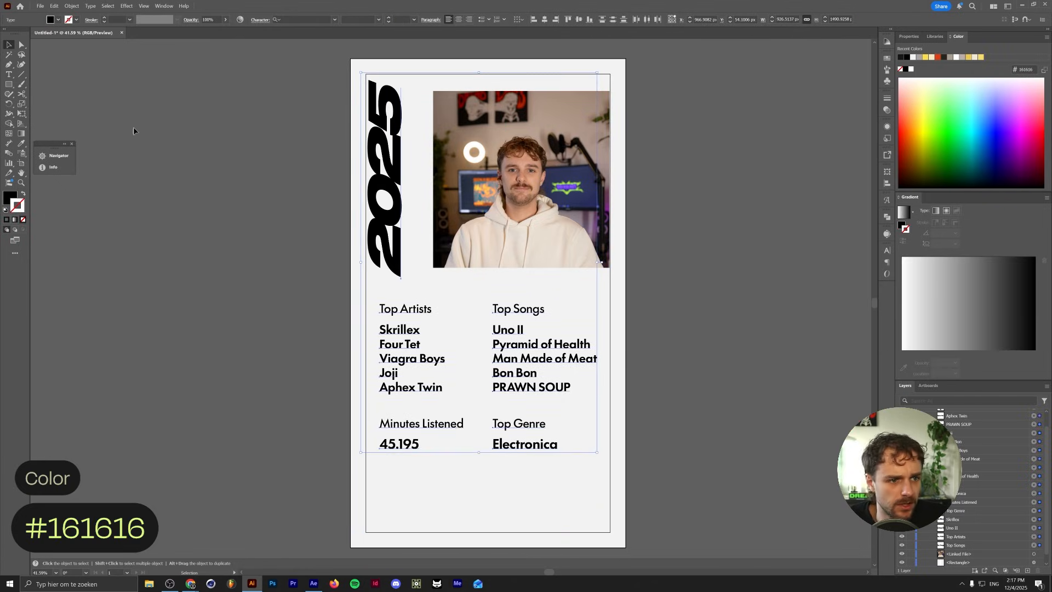
double_click(9, 197)
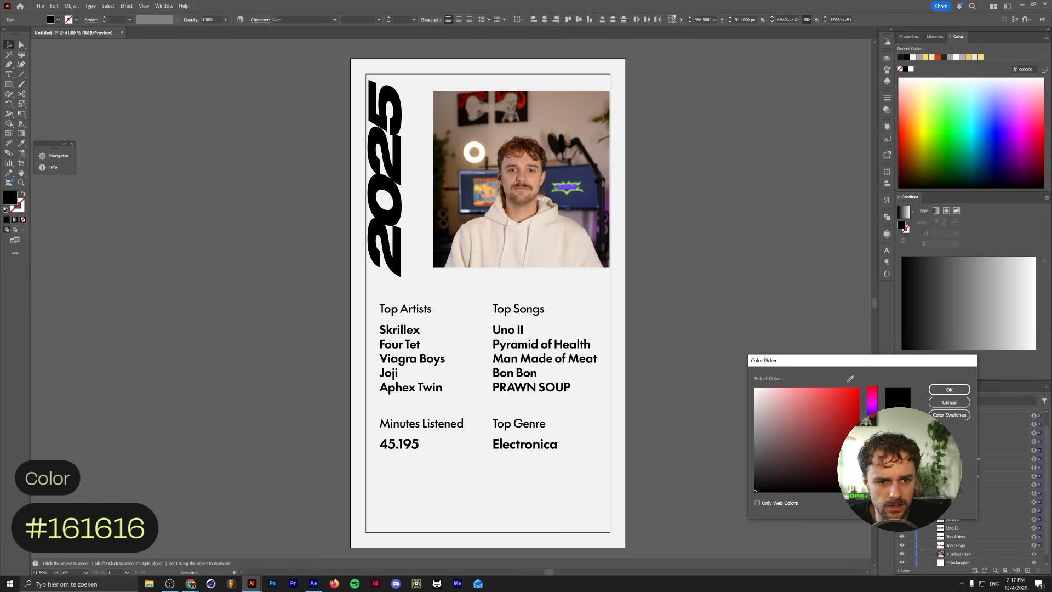
key(Return)
Step: Enlarge the vertical 2025 title so it fills the gap beside the photo, and remove its fill
click(412, 209)
mouse_move(413, 178)
mouse_down()
mouse_move(425, 179)
mouse_move(403, 189)
mouse_move(433, 178)
mouse_up()
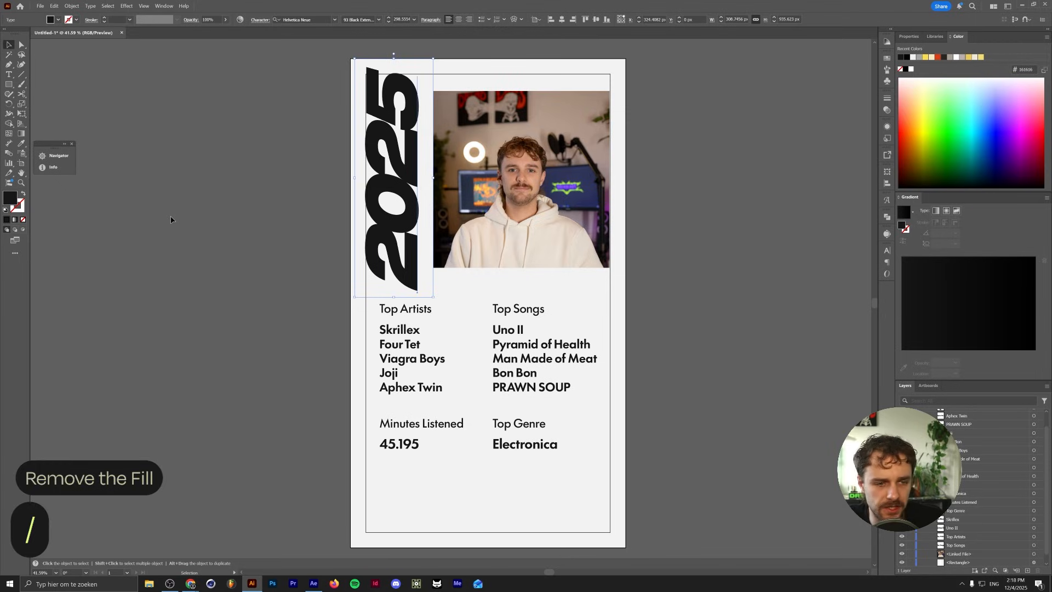
key(slash)
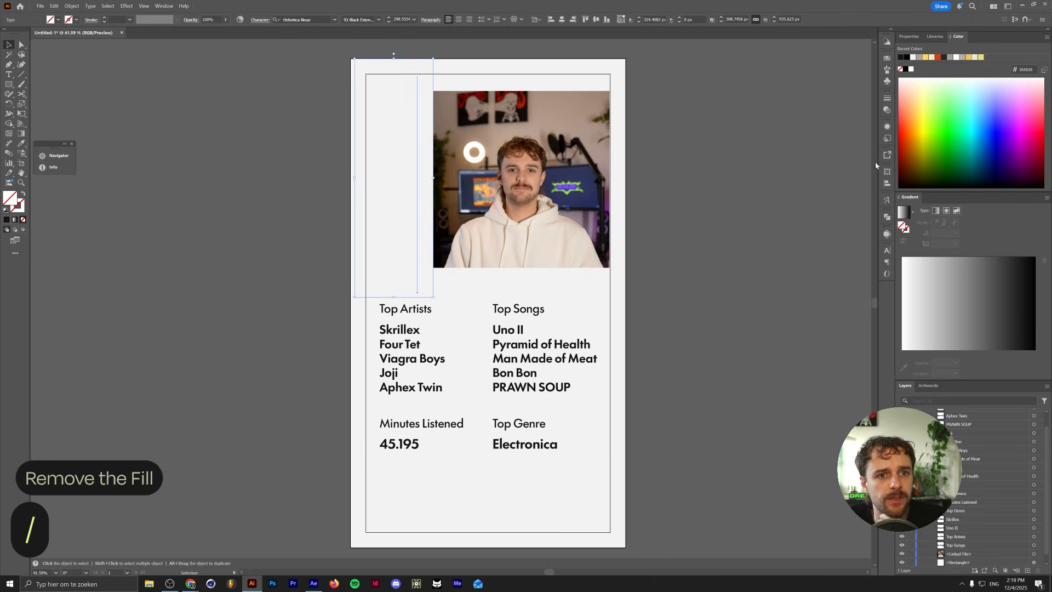
Step: Add a new stroke to the 2025 title through its appearance attributes and set its weight to 5 pt
click(886, 126)
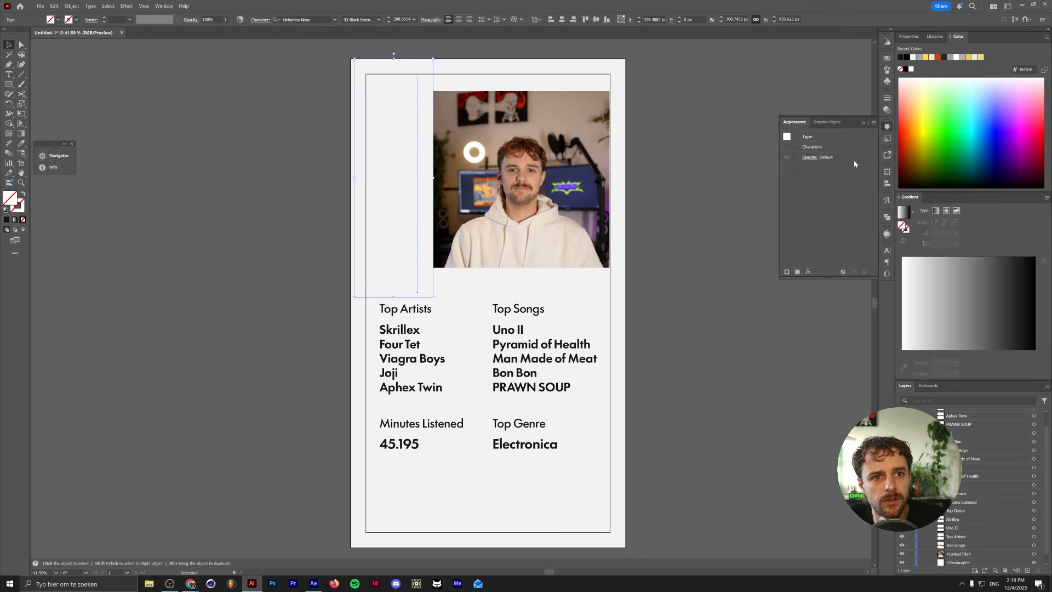
click(163, 6)
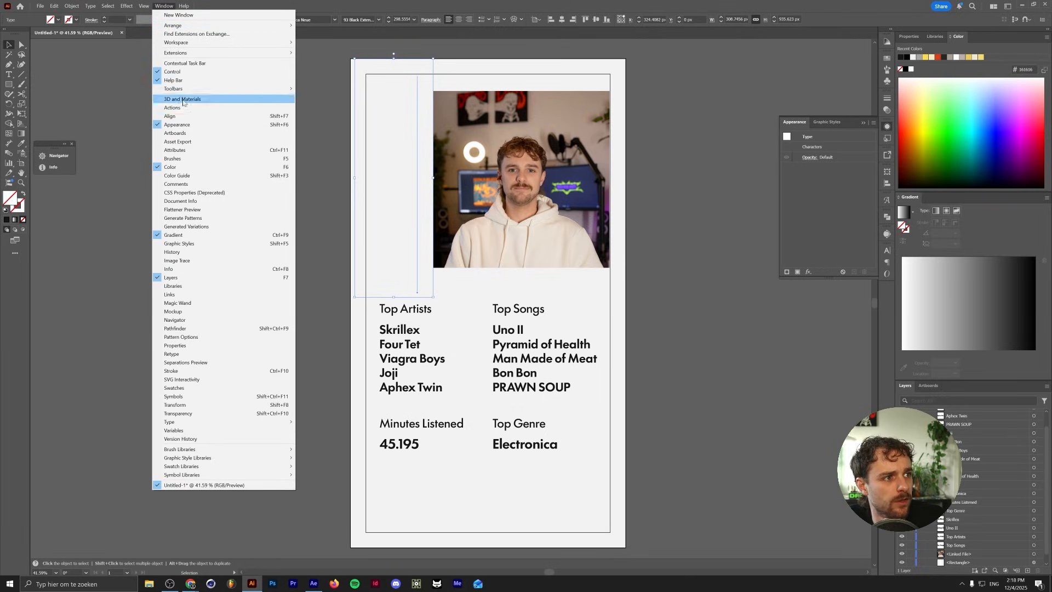
click(787, 272)
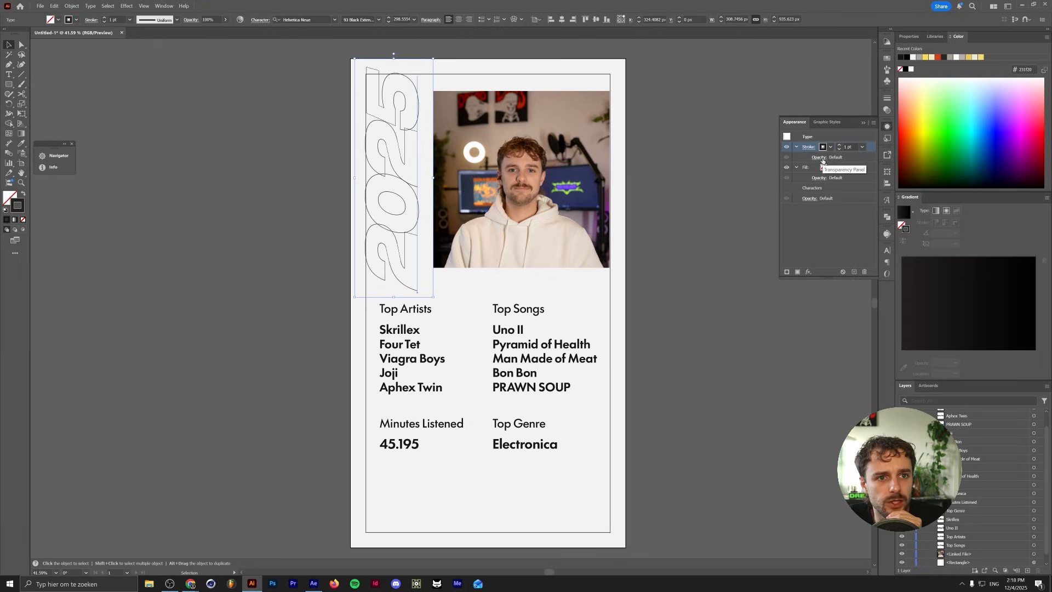
click(839, 145)
click(838, 145)
click(839, 145)
click(839, 145)
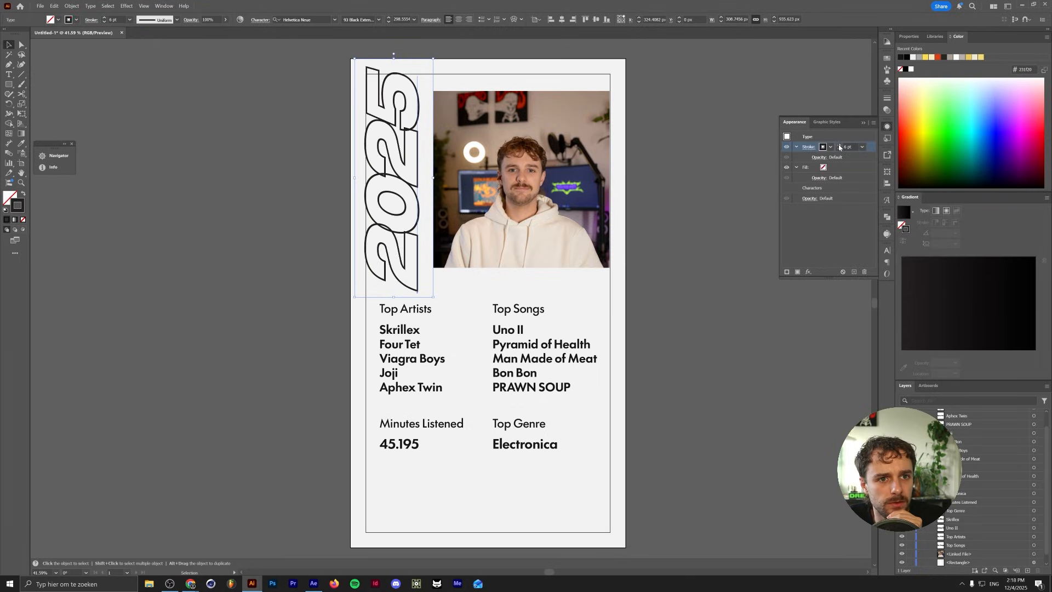
Step: Add a new fill above the stroke in the 2025 title's appearance and colour it golden yellow
click(797, 272)
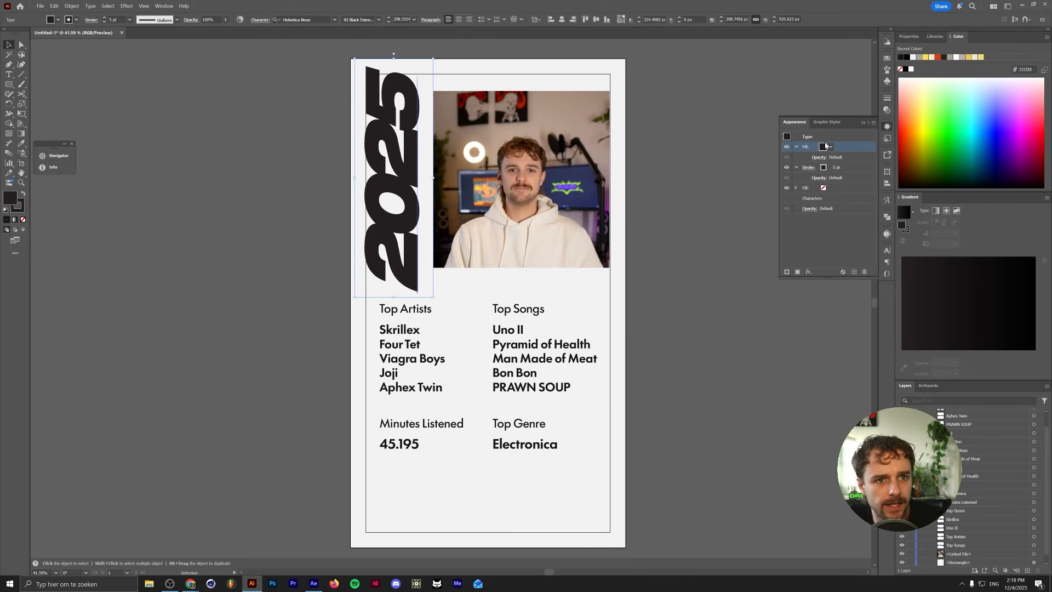
double_click(6, 200)
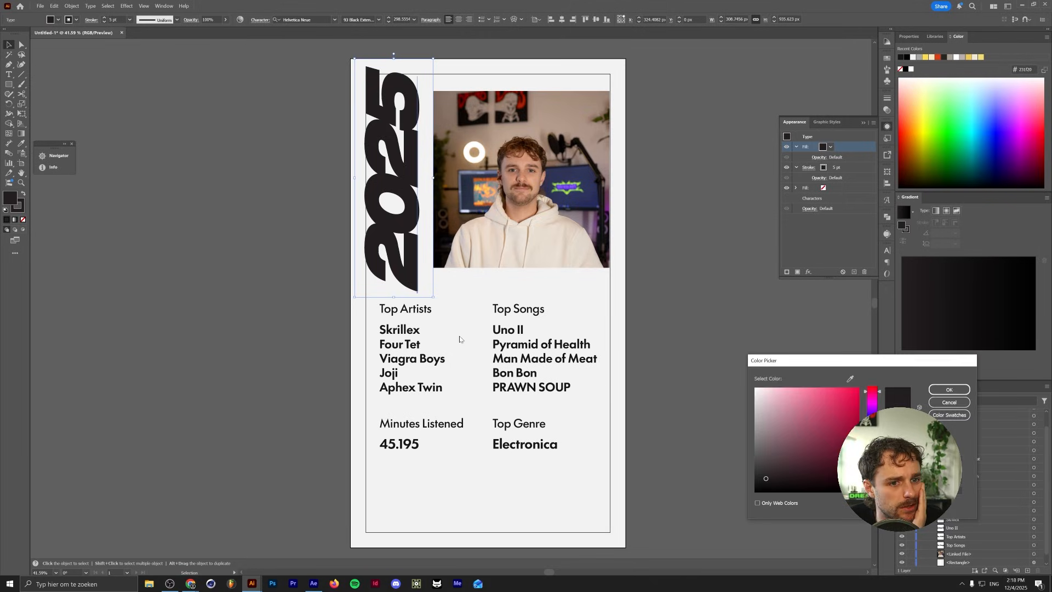
click(872, 478)
drag(807, 446, 846, 397)
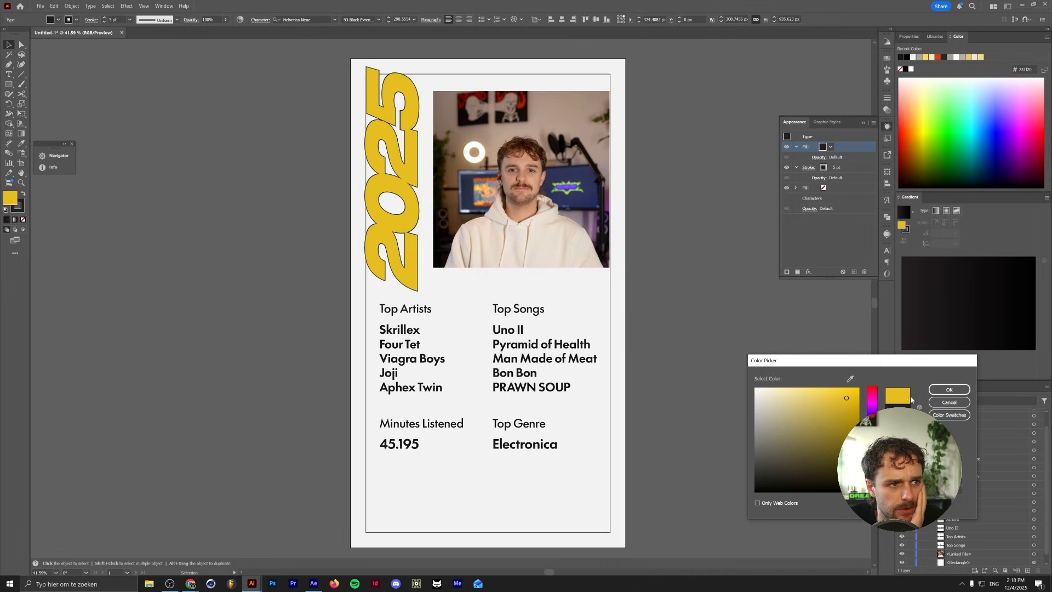
click(943, 390)
Step: Thicken the 2025 title's stroke to 7 pt and give it round join corners
click(844, 167)
click(839, 166)
click(840, 165)
click(839, 166)
click(840, 165)
click(839, 169)
click(840, 169)
click(809, 167)
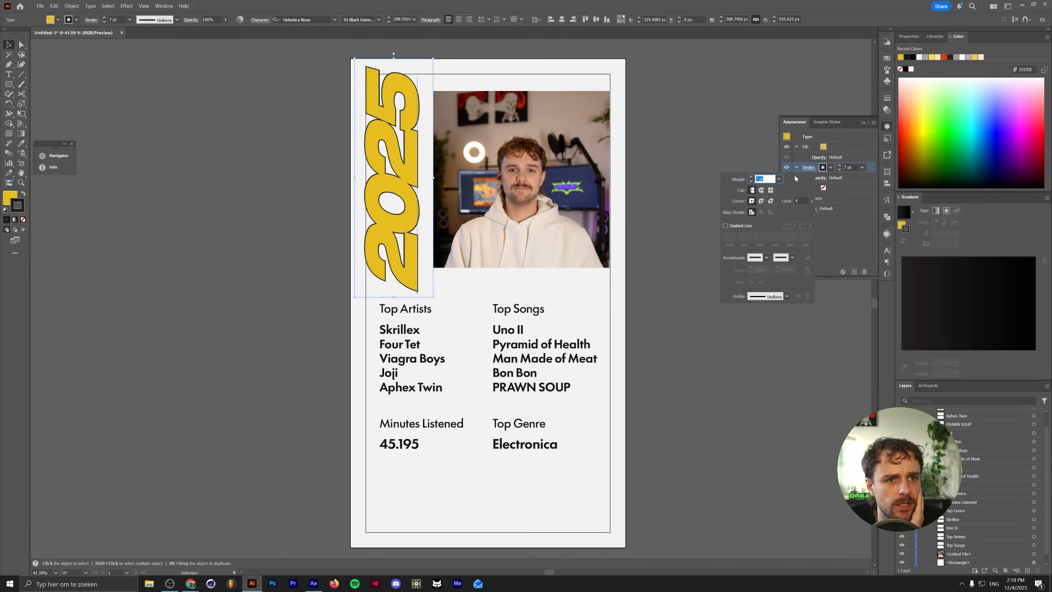
click(761, 202)
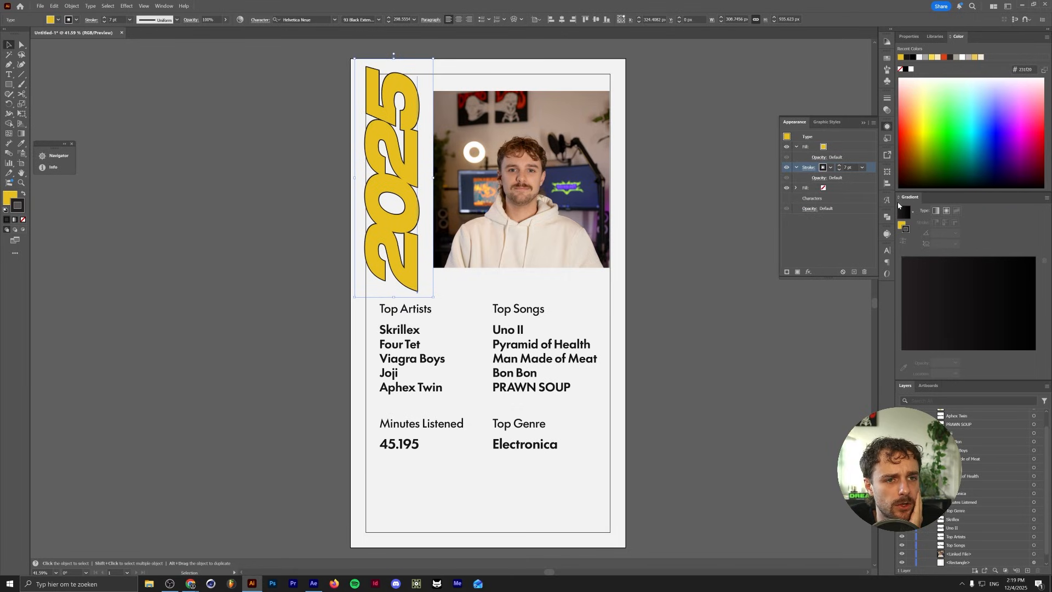
Step: Increase the 2025 title's stroke weight to 20 pt
click(839, 166)
click(839, 165)
click(839, 166)
click(839, 165)
click(838, 166)
click(839, 165)
click(839, 166)
click(838, 165)
click(839, 166)
click(838, 166)
click(839, 166)
click(839, 165)
click(839, 165)
key(ctrl+equal)
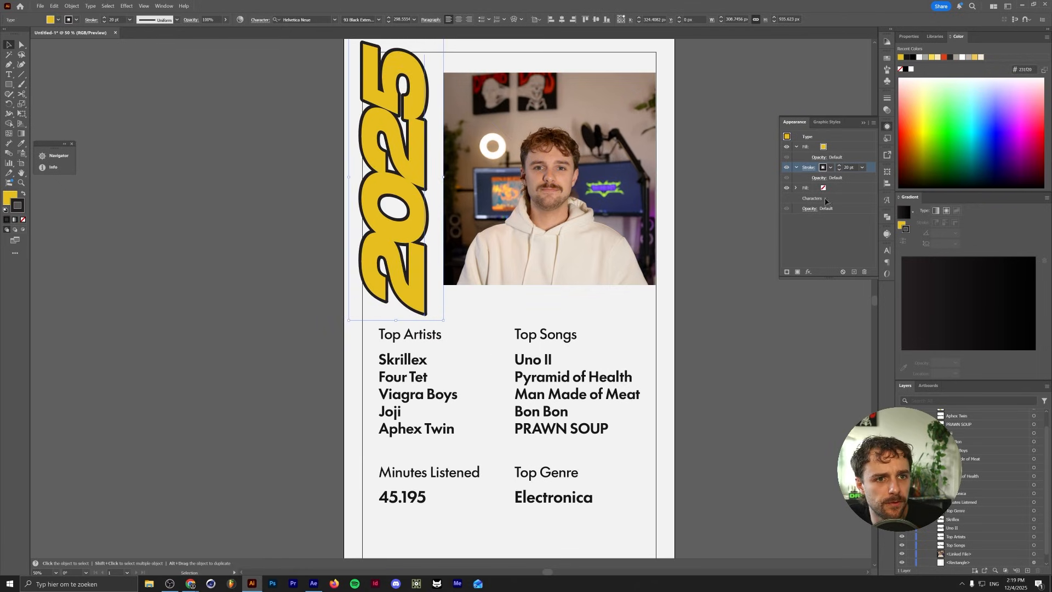
Step: Try placing the stroke above the yellow fill in the 2025 title's appearance, and undo the reordering
click(849, 147)
click(847, 159)
click(851, 167)
click(851, 168)
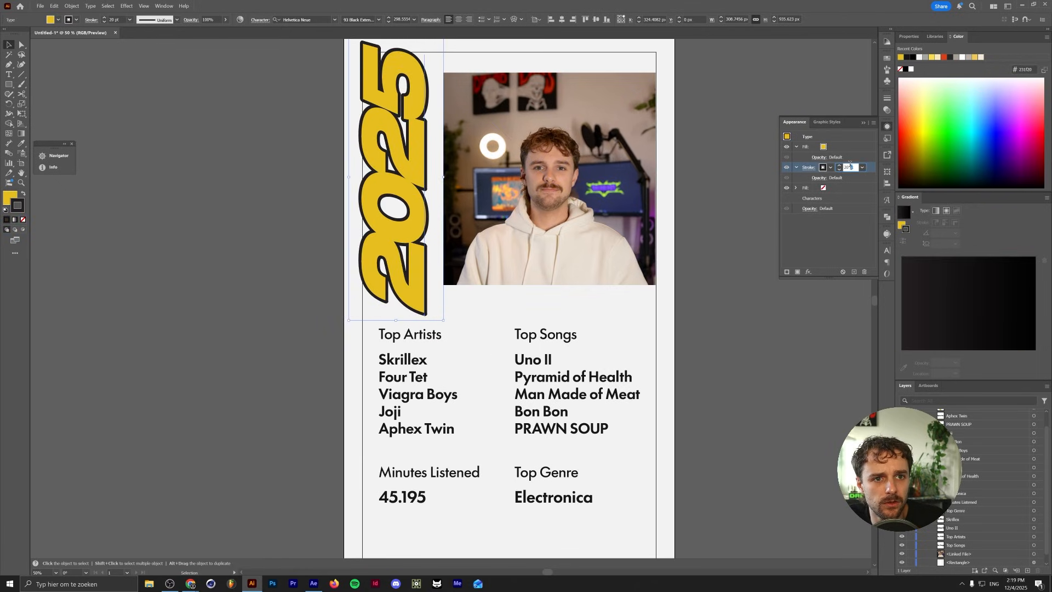
click(868, 169)
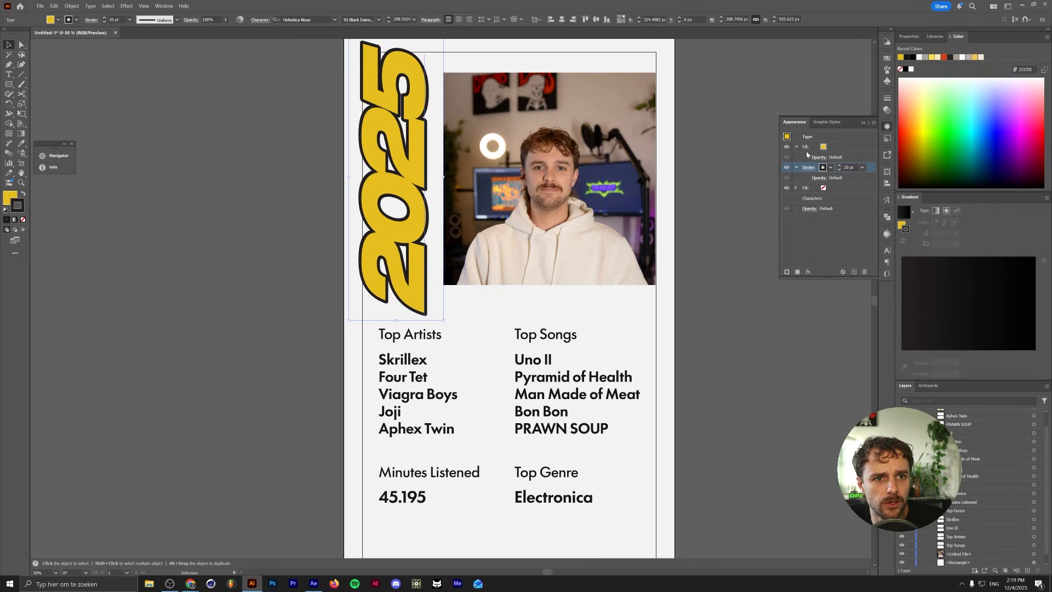
drag(848, 167, 838, 144)
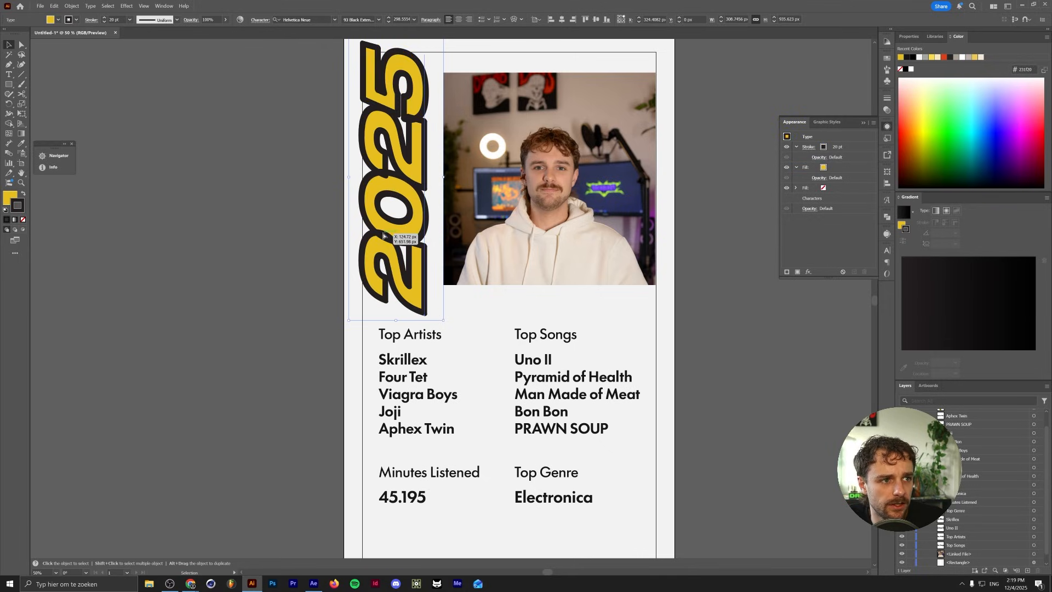
key(ctrl+z)
Step: Set the 2025 title's stroke weight to 5 pt and deselect it
click(815, 168)
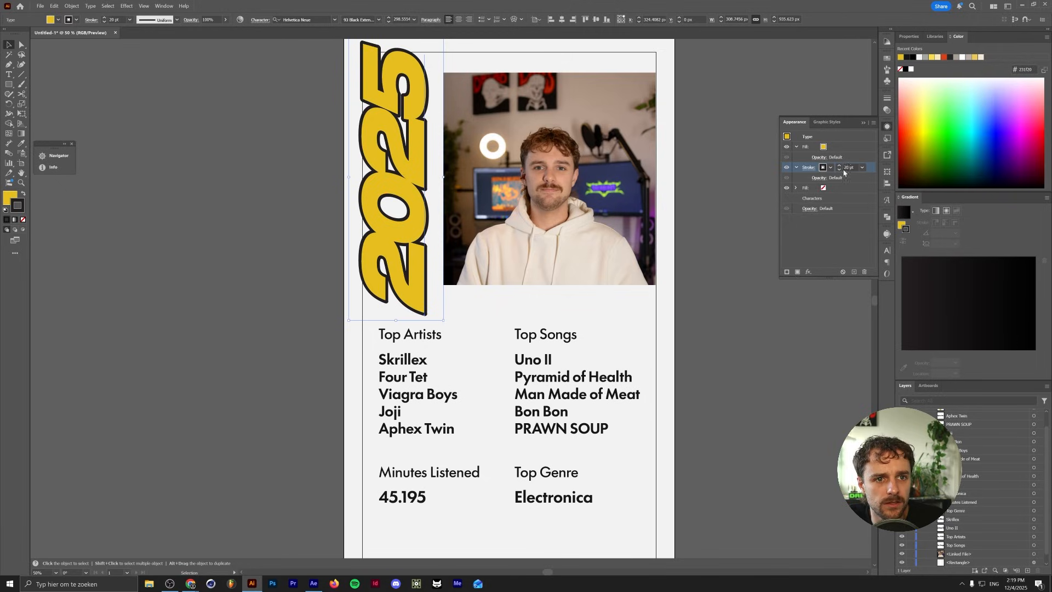
text(5)
key(Return)
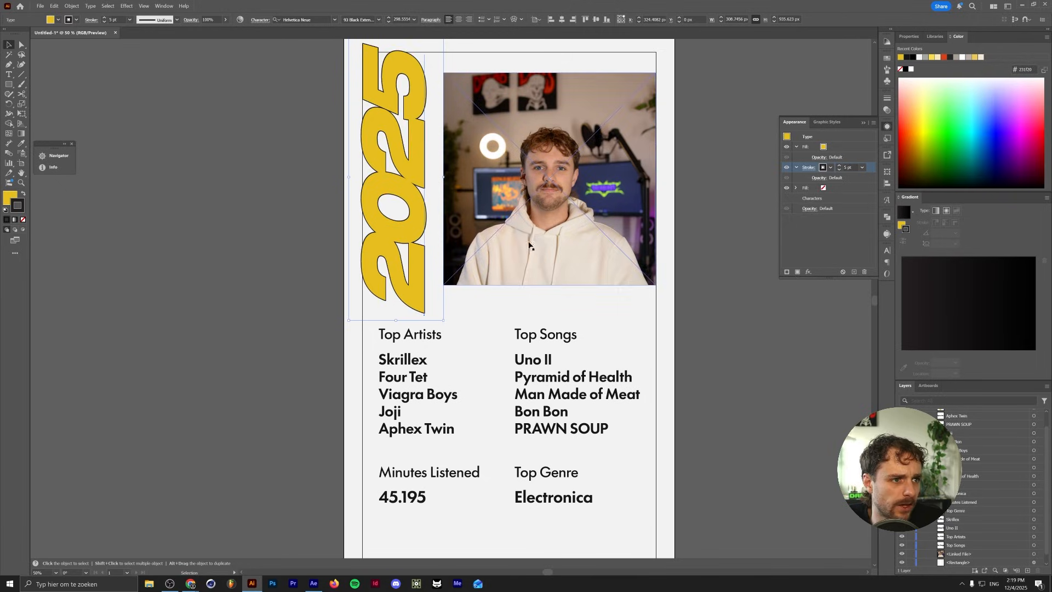
click(239, 137)
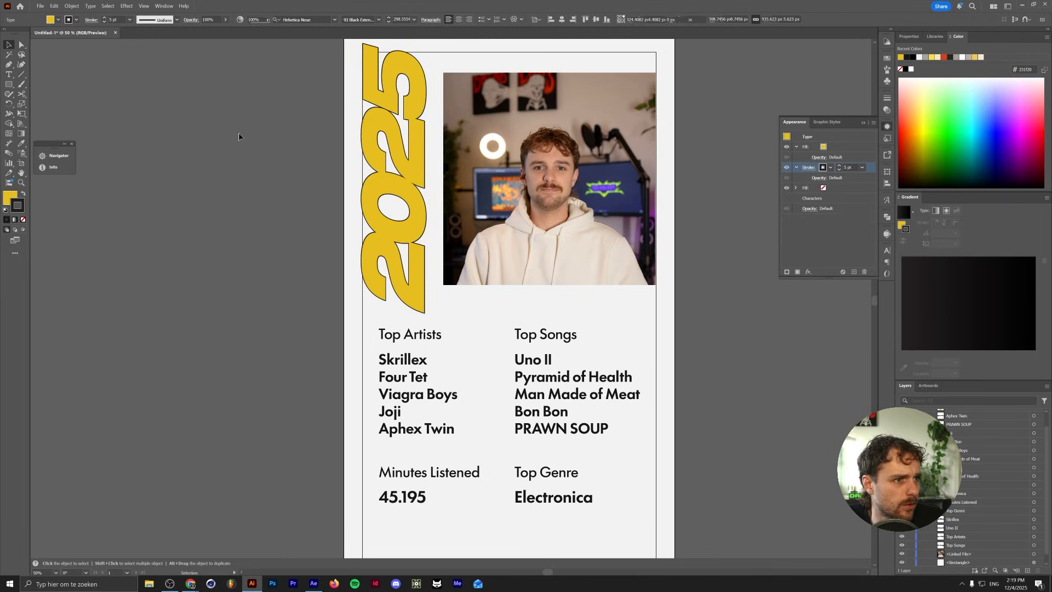
Step: Select the inset rectangle together with the 2025 title and bring both to the front of the stacking order
click(436, 53)
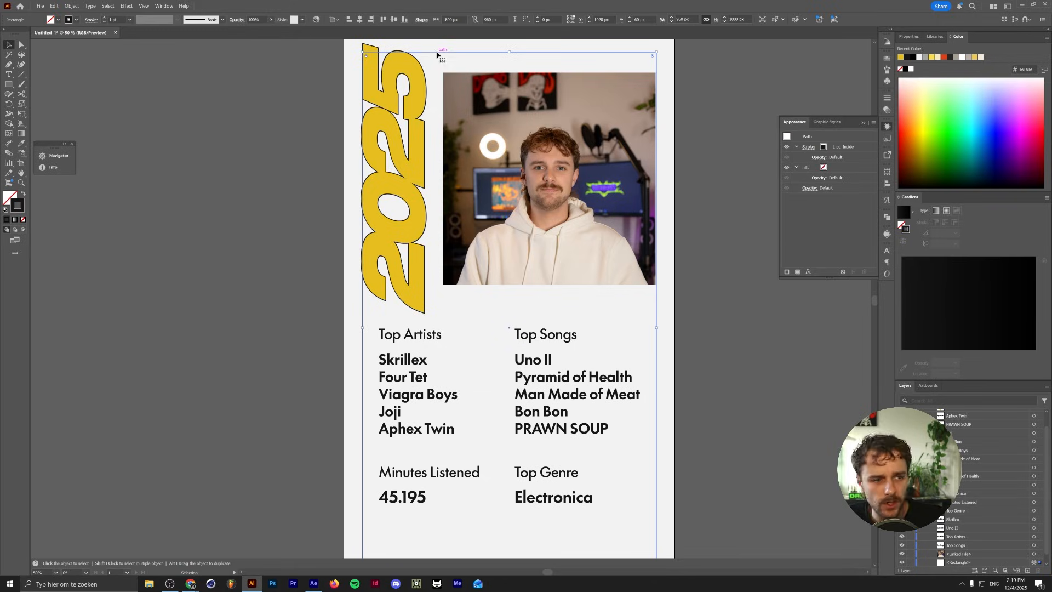
shift+click(408, 283)
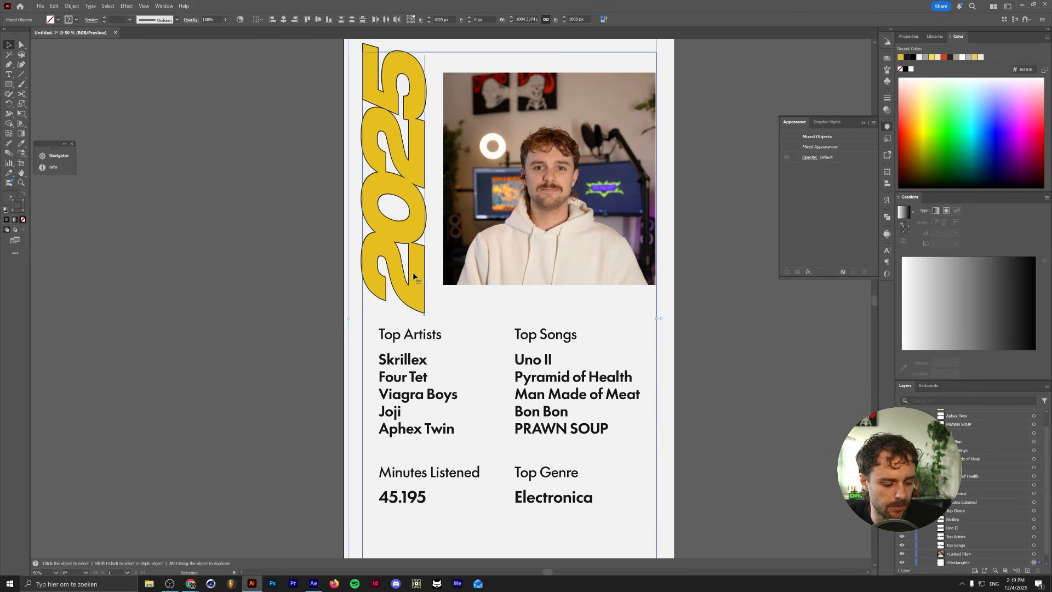
key(a)
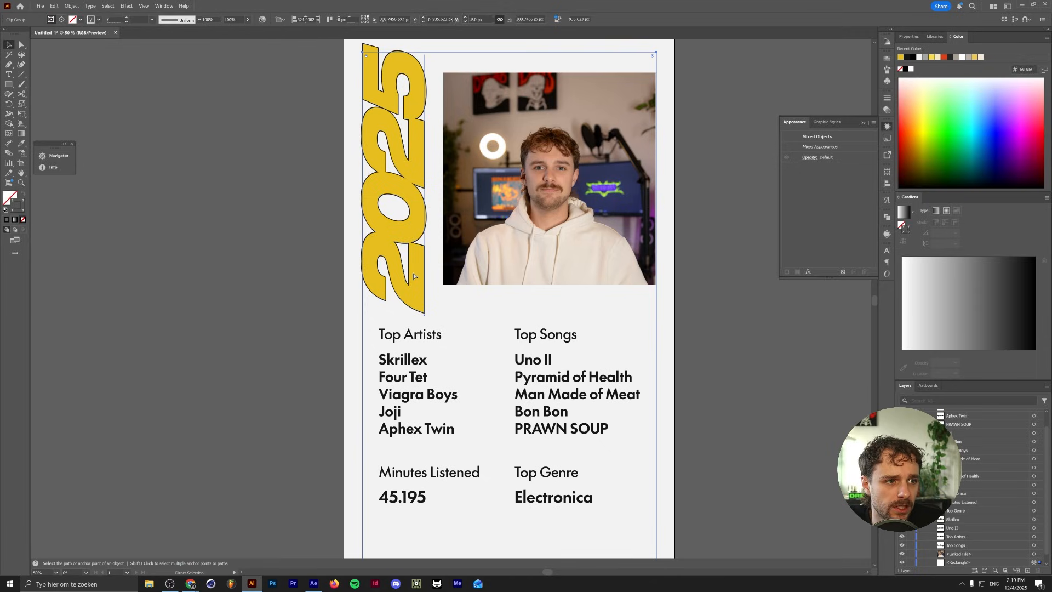
key(v)
scroll(959, 442, down, 1)
scroll(967, 443, up, 2)
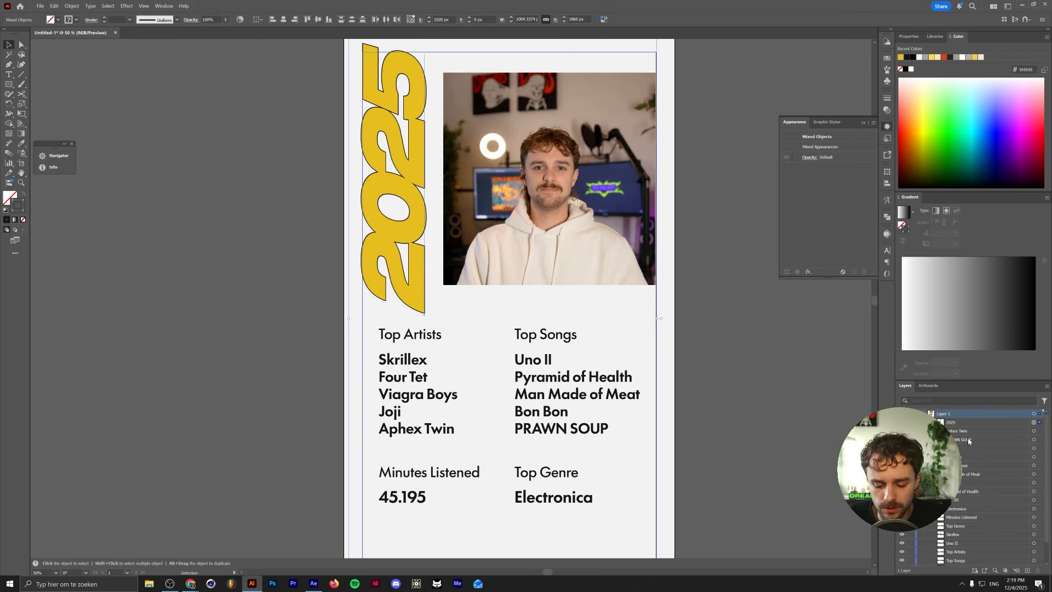
key(ctrl+shift+])
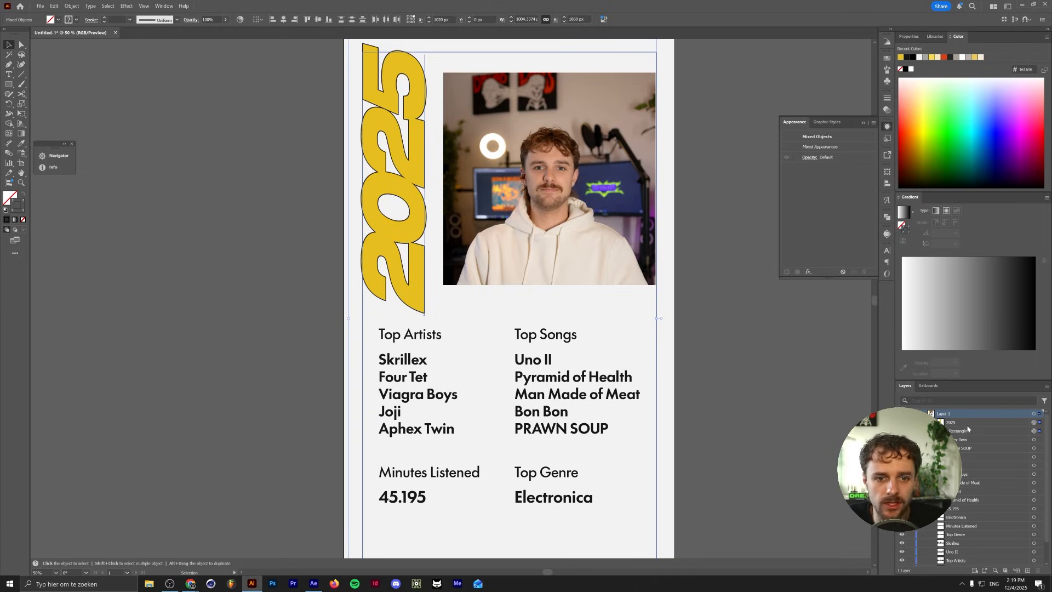
Step: Move the inset rectangle above the 2025 title in the layer order and make a clipping mask from the two
drag(981, 380, 981, 300)
click(960, 344)
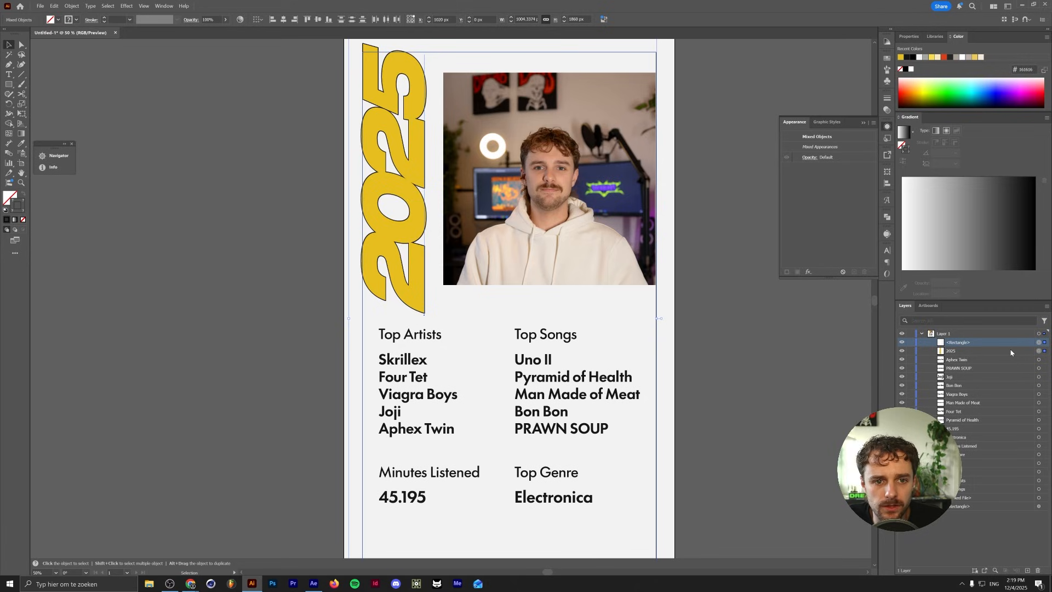
click(72, 6)
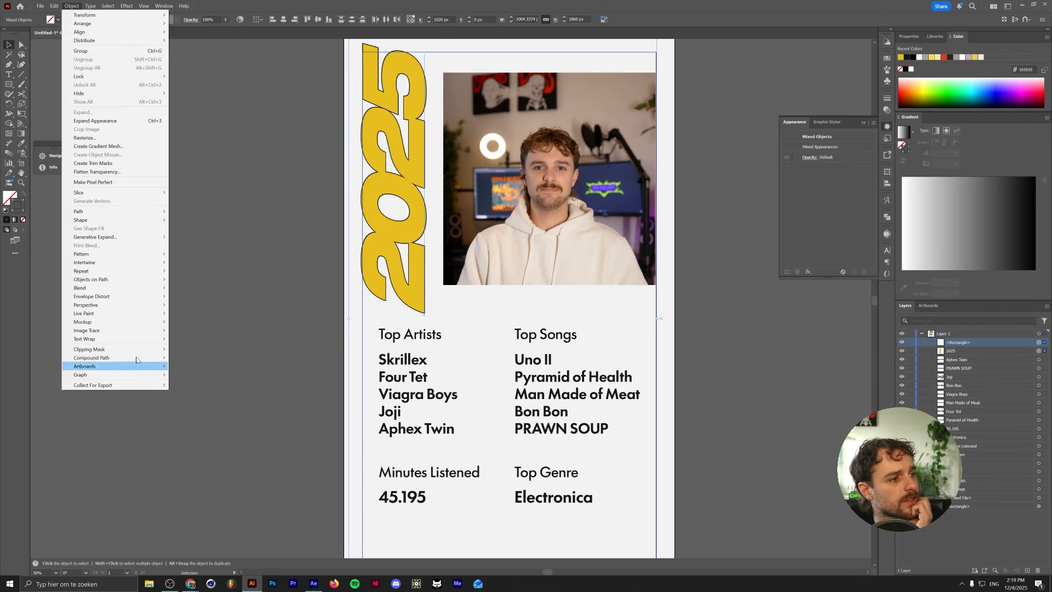
mouse_move(137, 352)
click(204, 350)
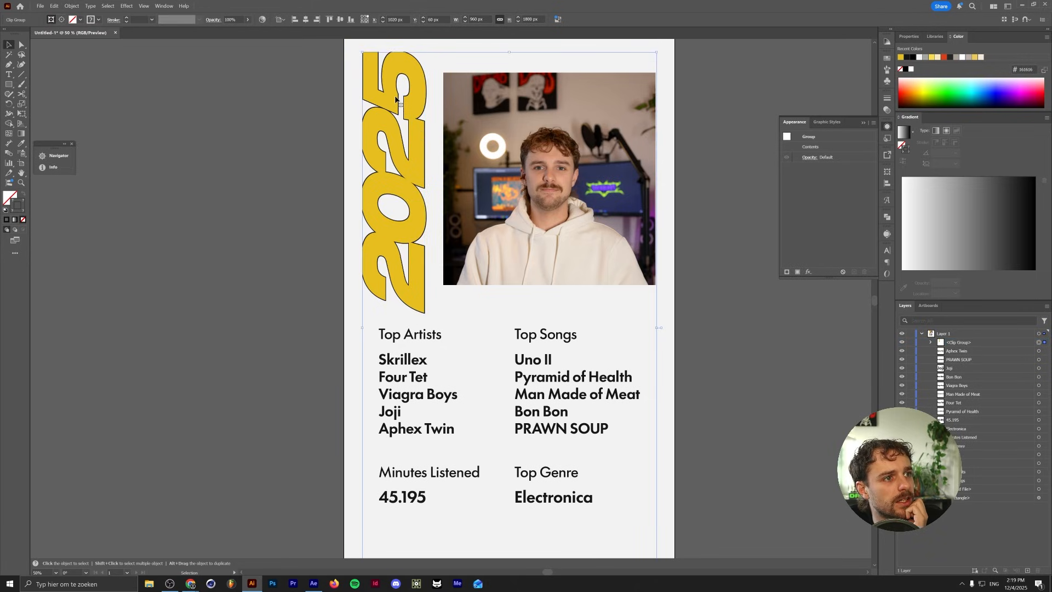
click(741, 367)
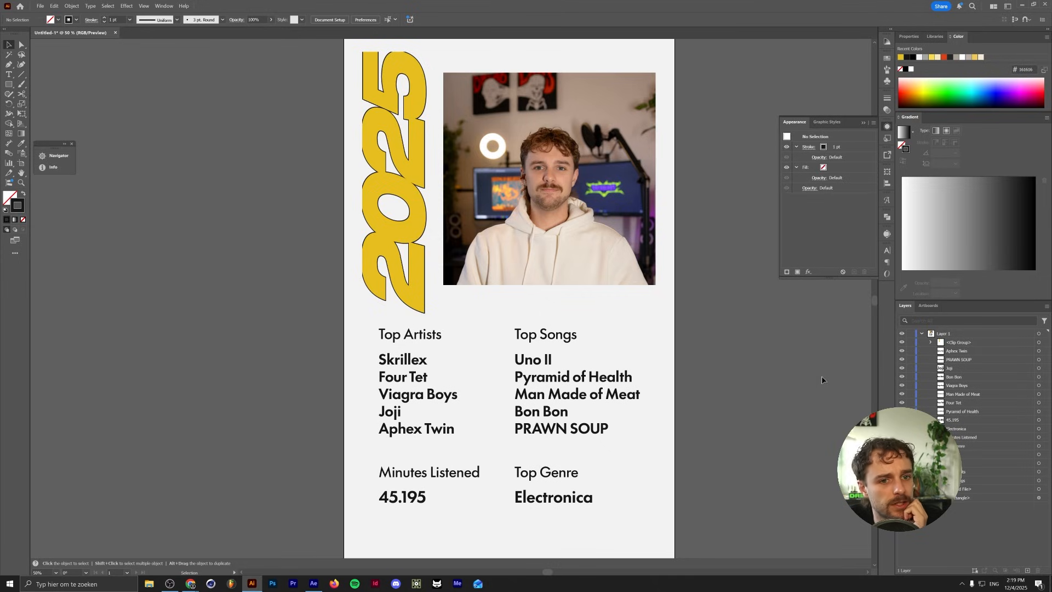
Step: Select the clipping rectangle inside the clip group and give it a 2 pt black stroke
click(930, 343)
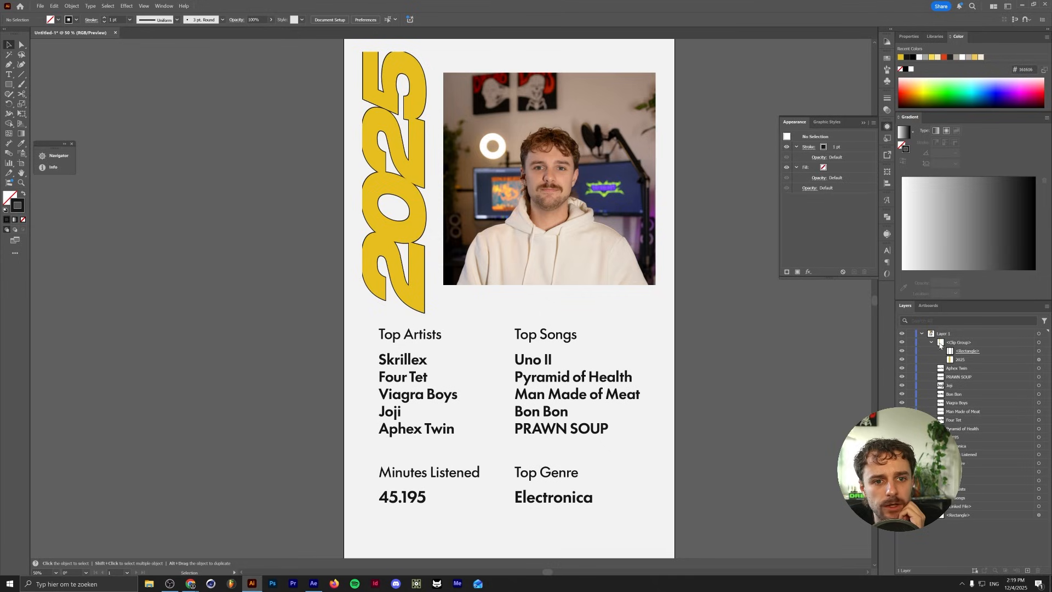
click(1047, 352)
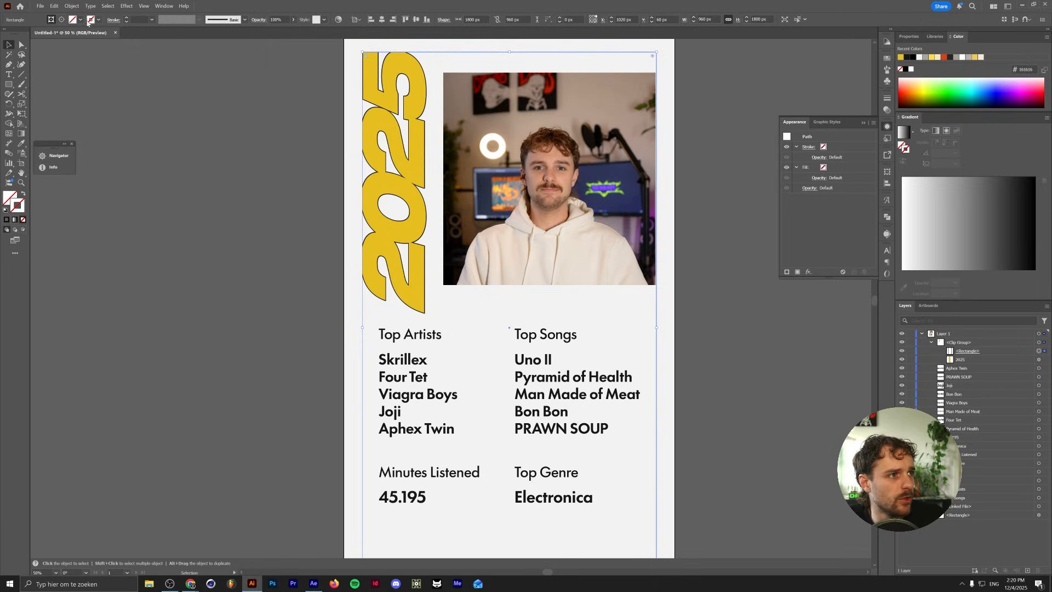
click(126, 18)
click(127, 18)
click(127, 18)
click(127, 21)
click(215, 94)
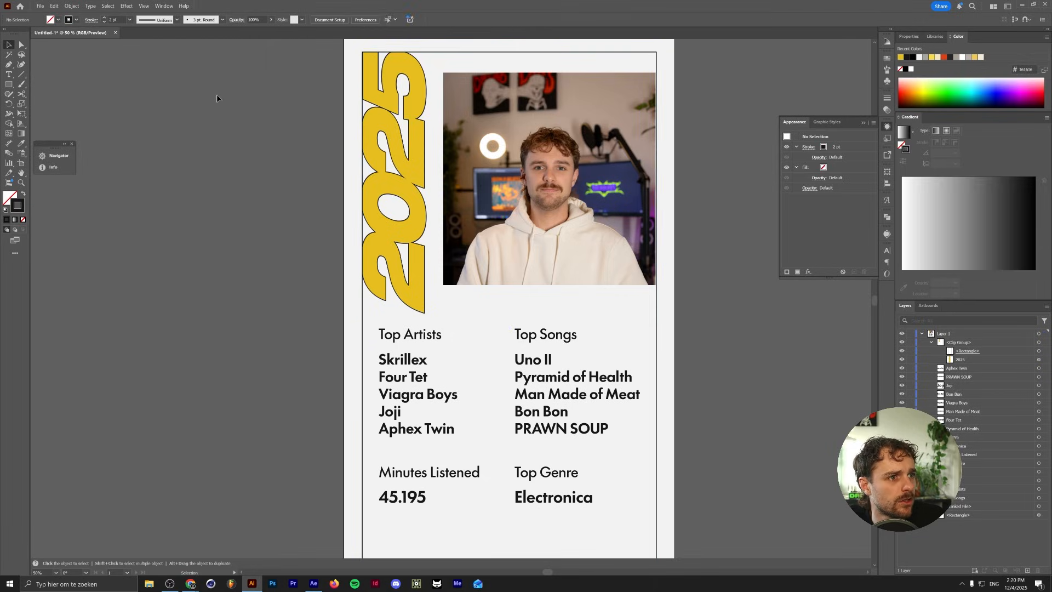
Step: Move the whole block of listening text straight down to widen the gap below the photo
scroll(263, 220, down, 1)
drag(457, 298, 457, 315)
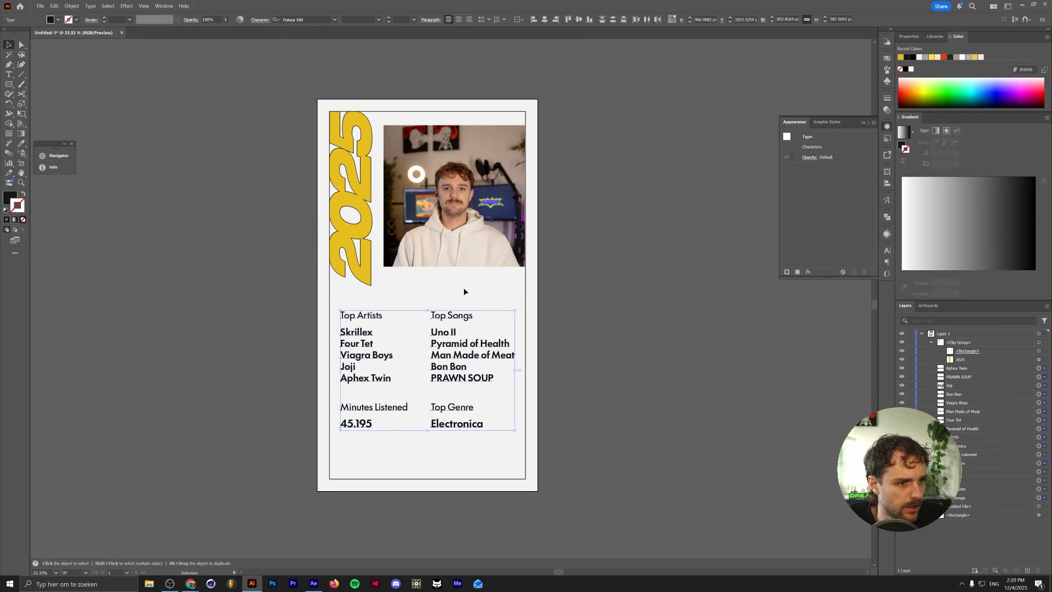
Step: Select the photo beside the 2025 title and hide it from the poster
click(463, 288)
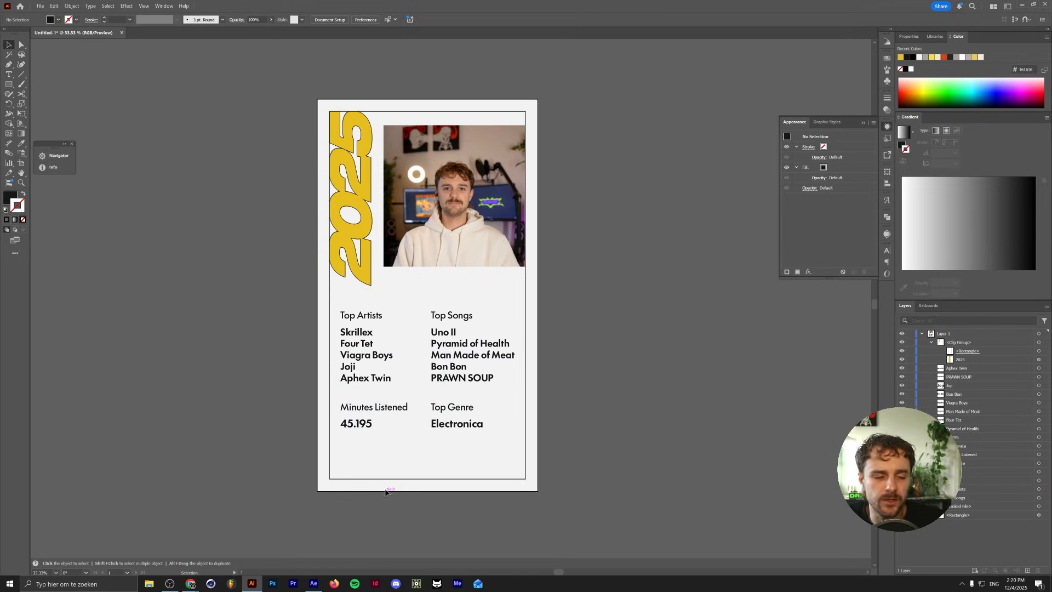
scroll(393, 462, up, 1)
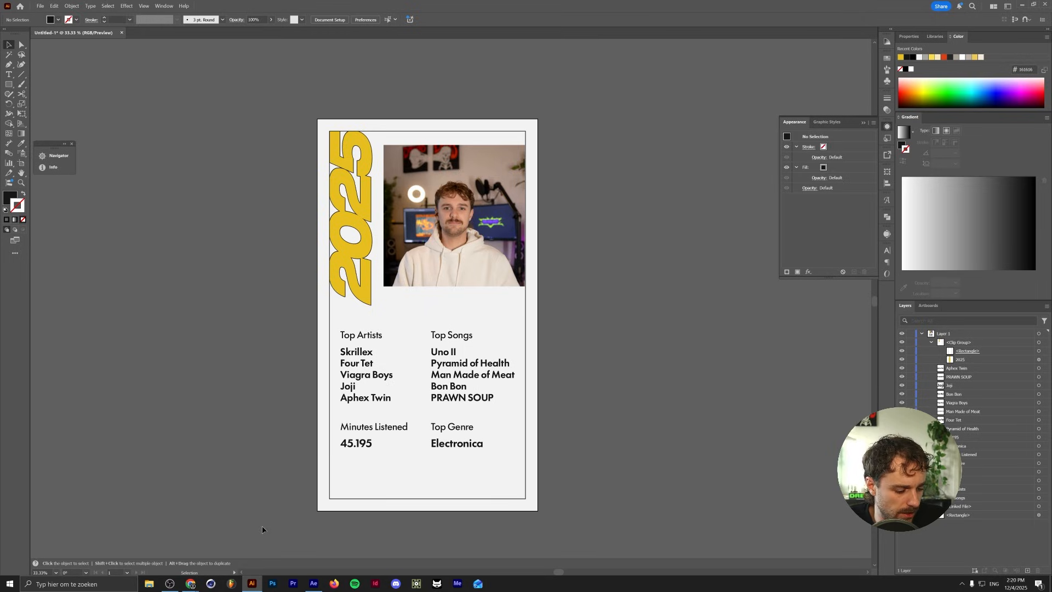
key(m)
key(v)
click(460, 255)
drag(484, 269, 486, 264)
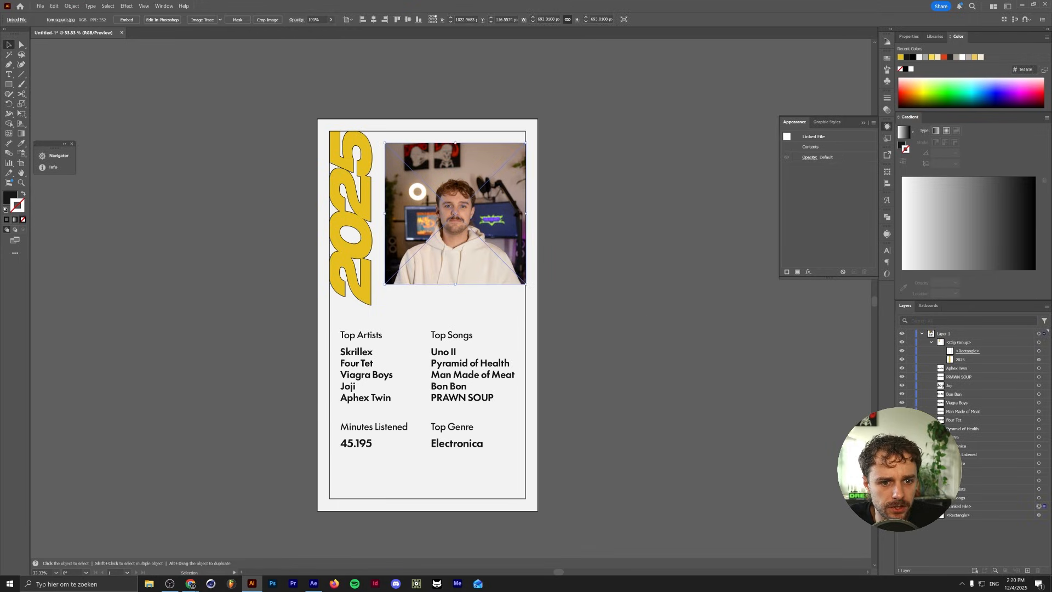
key(Delete)
Step: Draw a rectangle about 703 × 859 px in the frame beside the 2025 title, with a black outline and no fill
key(m)
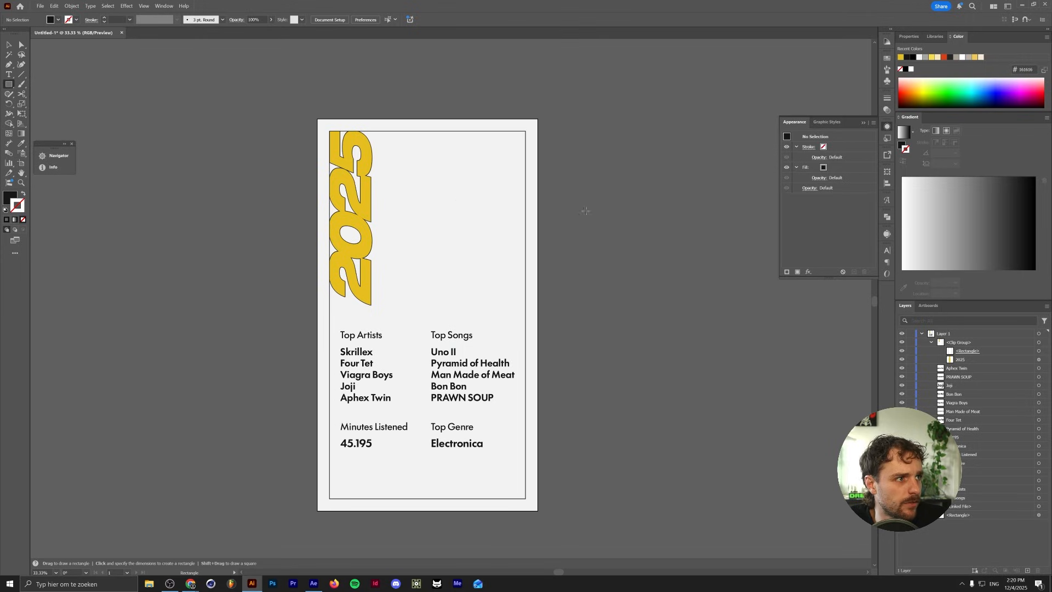
mouse_move(525, 132)
mouse_down()
mouse_move(397, 299)
mouse_move(371, 306)
mouse_move(382, 306)
mouse_up()
key(v)
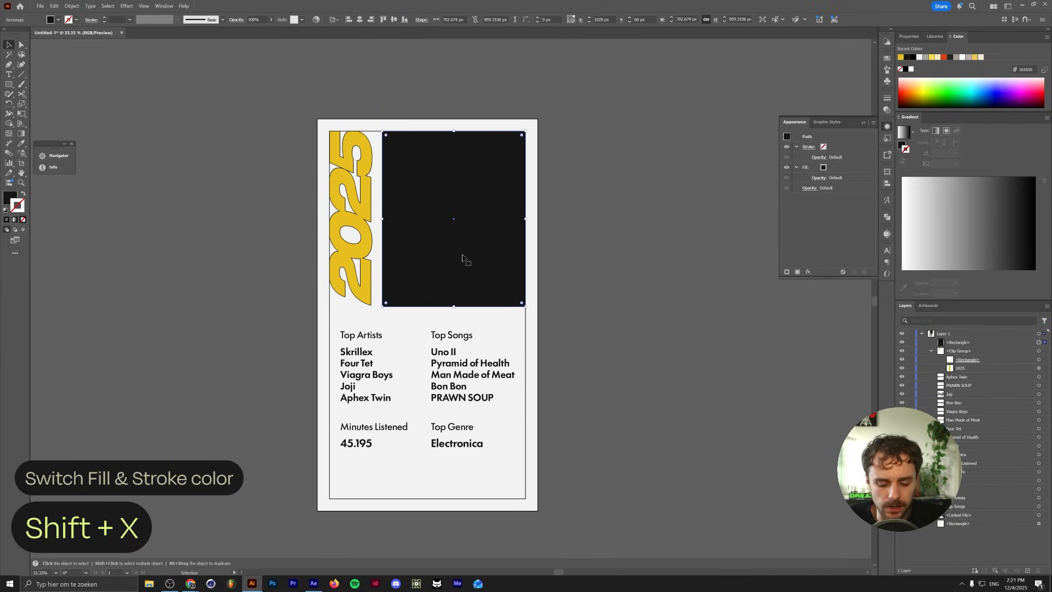
key(shift+x)
click(655, 251)
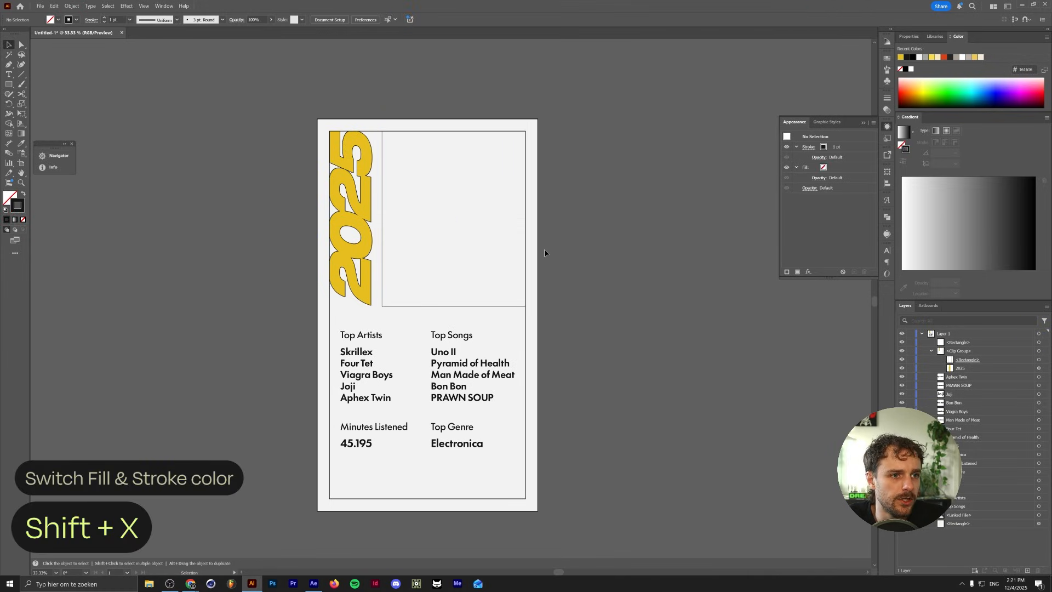
Step: Draw a narrow upright ellipse about 74 × 272 px in the middle of the new rectangle
scroll(488, 255, up, 1)
drag(440, 196, 476, 303)
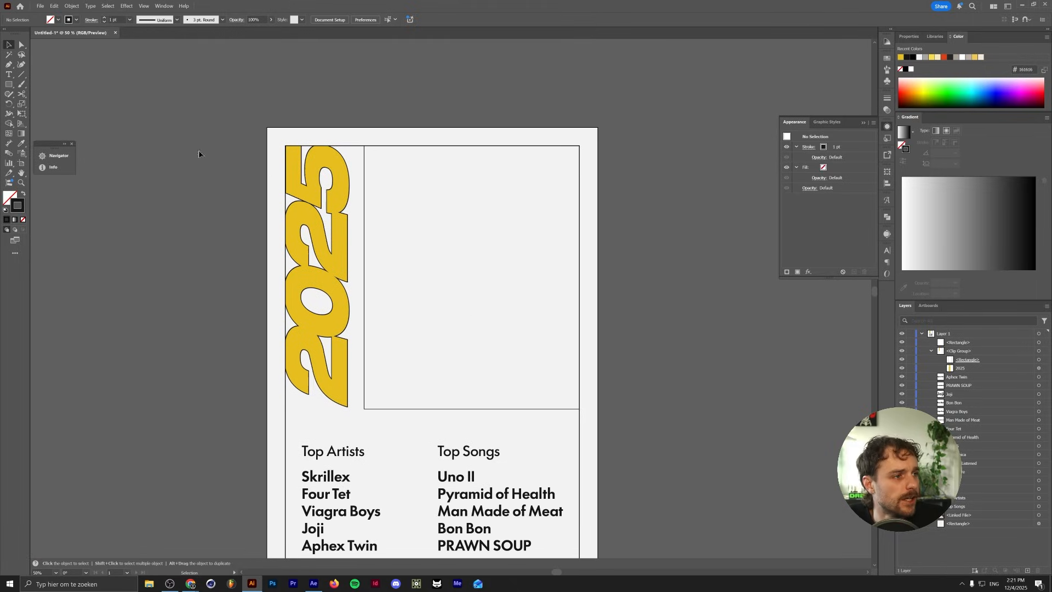
right_click(9, 84)
click(46, 104)
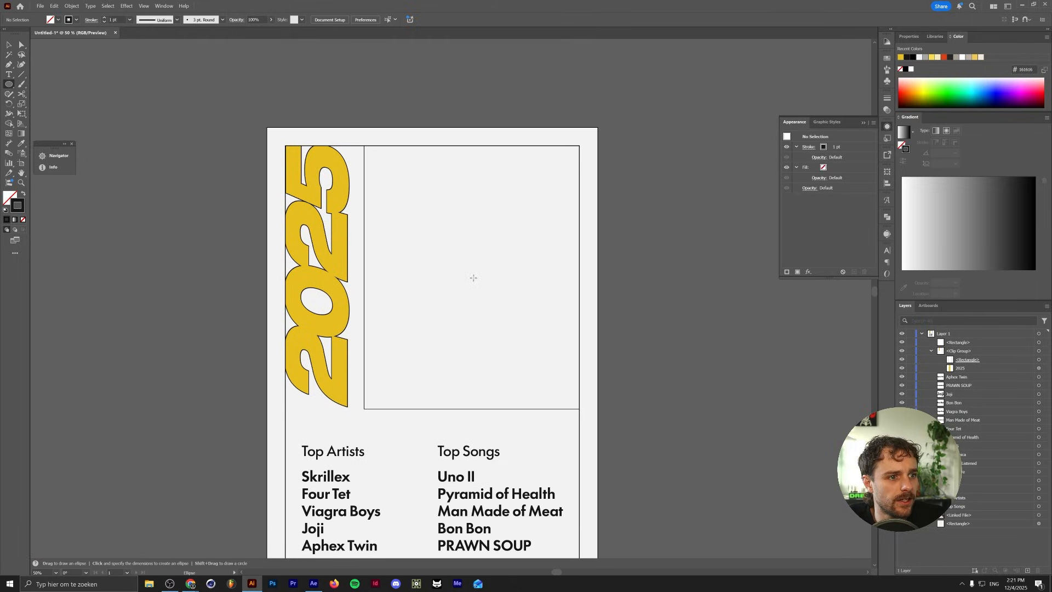
drag(475, 277, 486, 235)
Step: Centre the ellipse horizontally on the rectangle around it
key(v)
shift+click(436, 409)
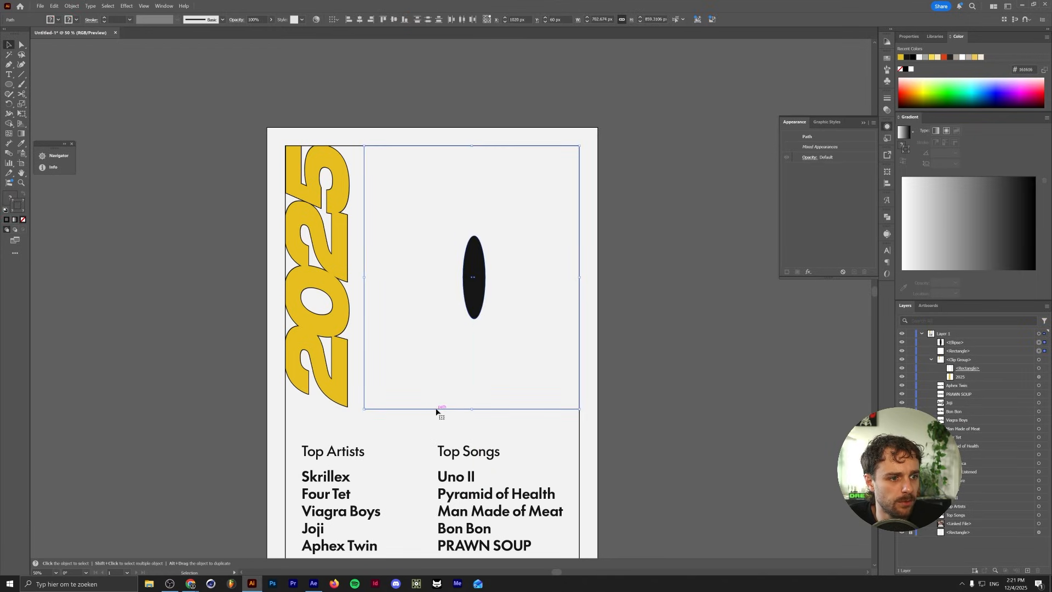
click(360, 19)
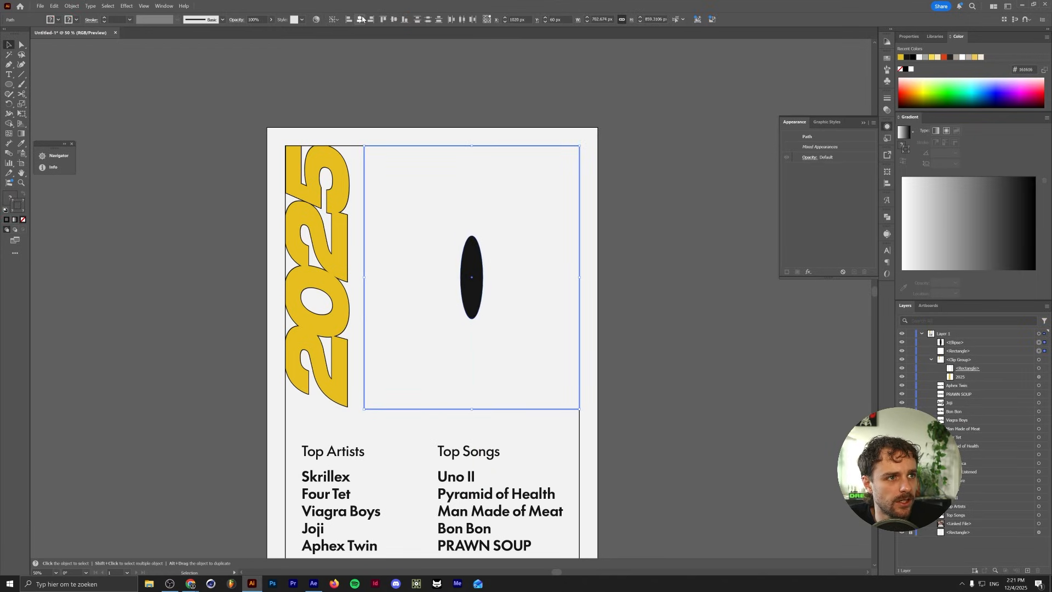
click(452, 347)
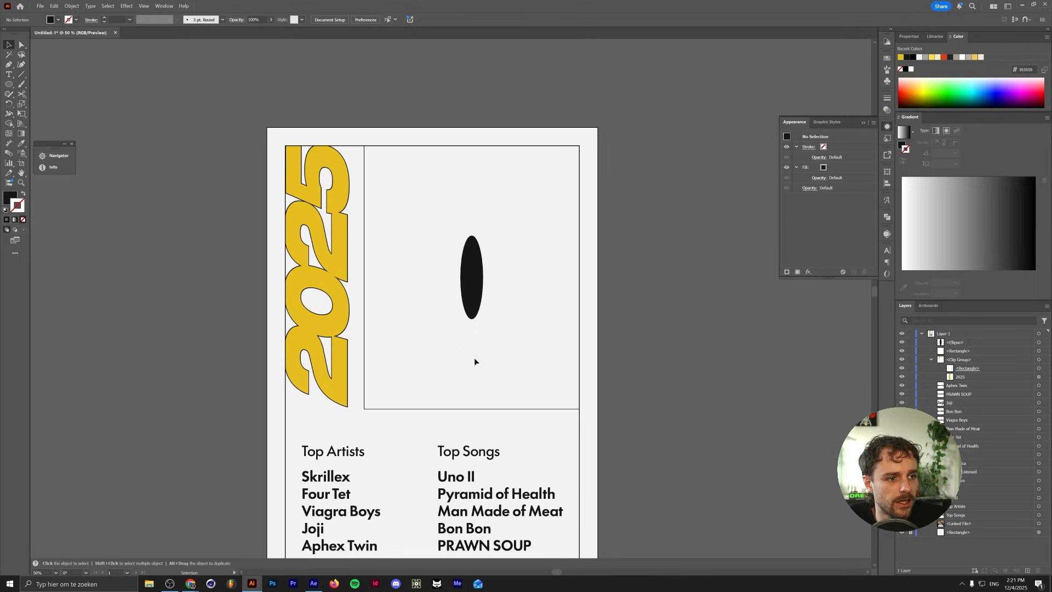
Step: Swap the ellipse's fill to the stroke, set the stroke weight to 50 pt and align it to the inside
click(474, 298)
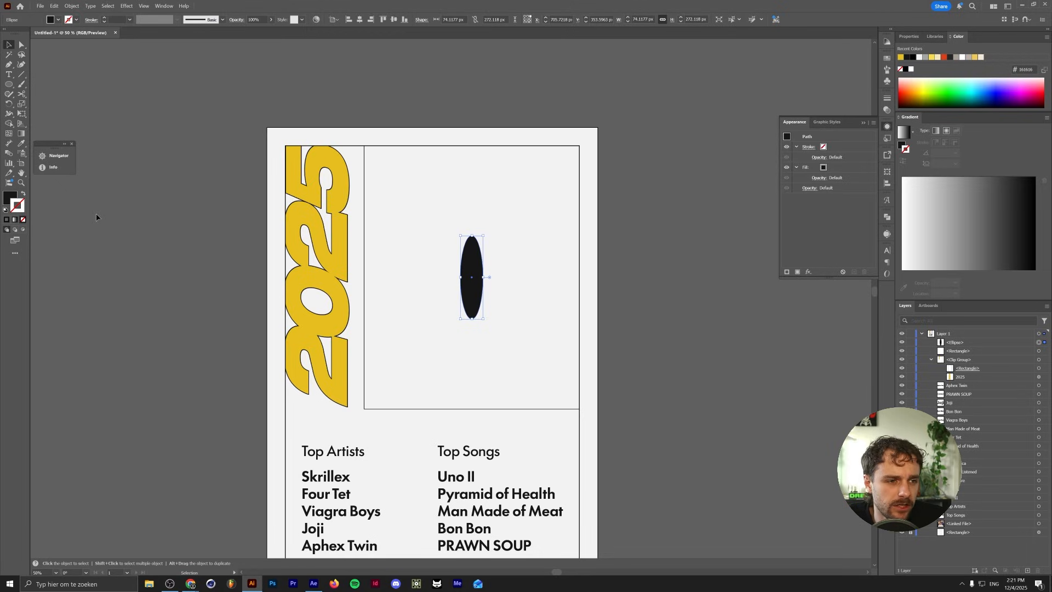
key(shift+x)
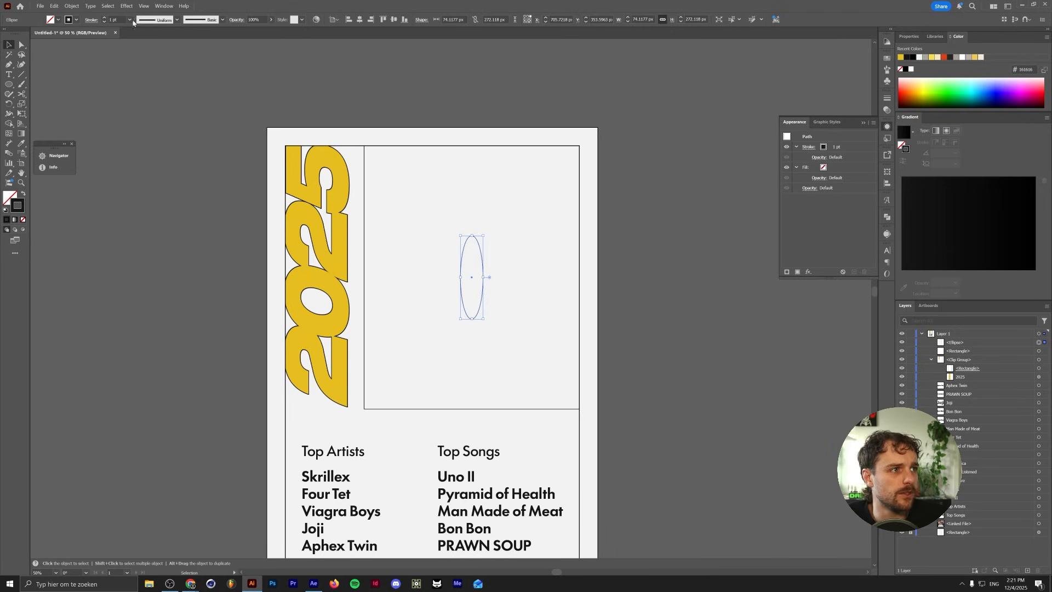
scroll(105, 20, up, 10)
click(92, 19)
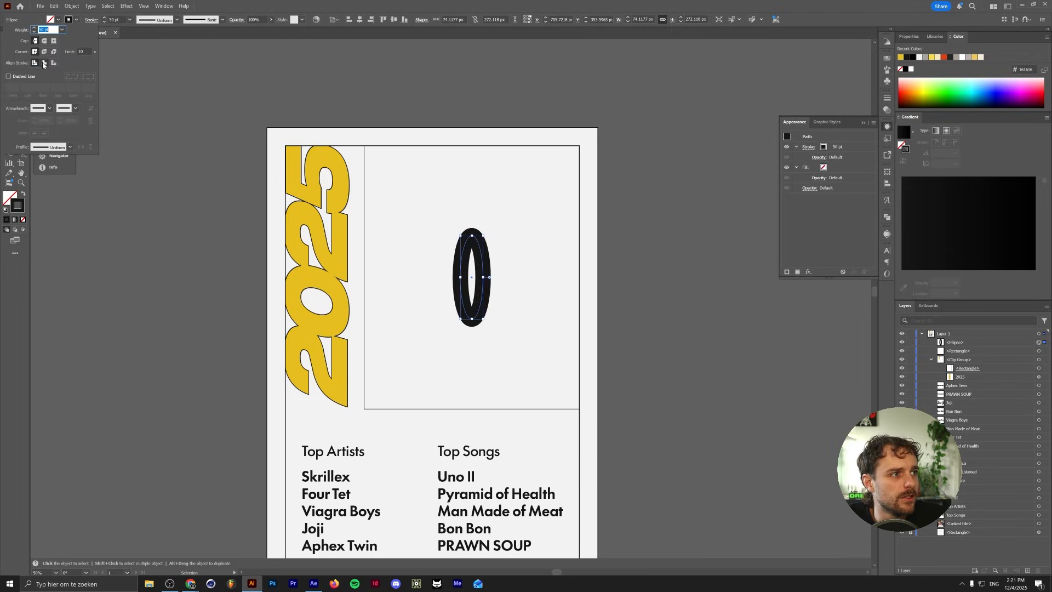
click(44, 64)
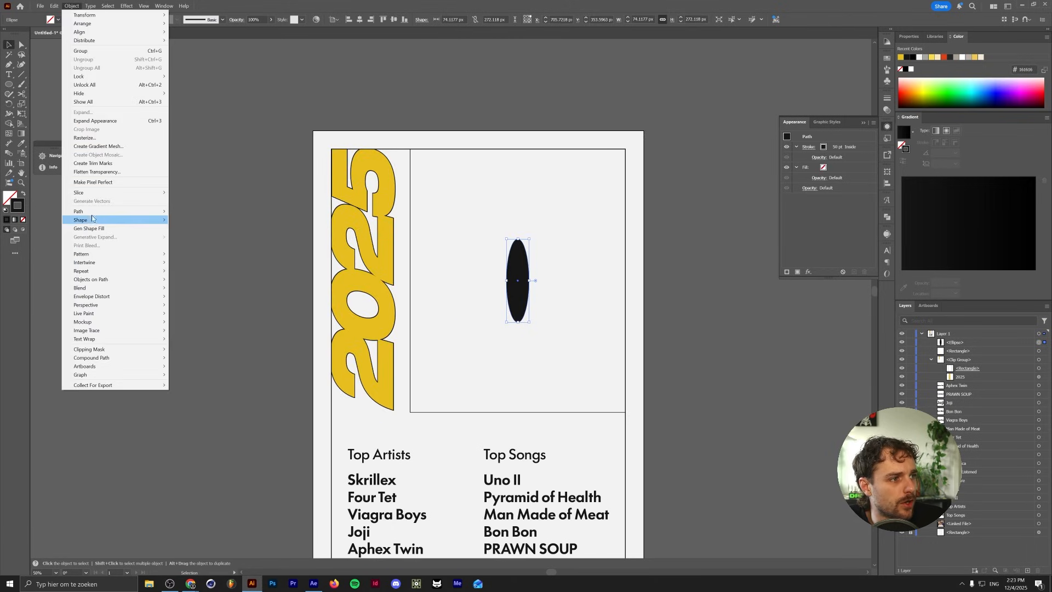
Step: Offset the ellipse's path outward by 100 px with mitered joins to create the first surrounding ring
mouse_move(93, 212)
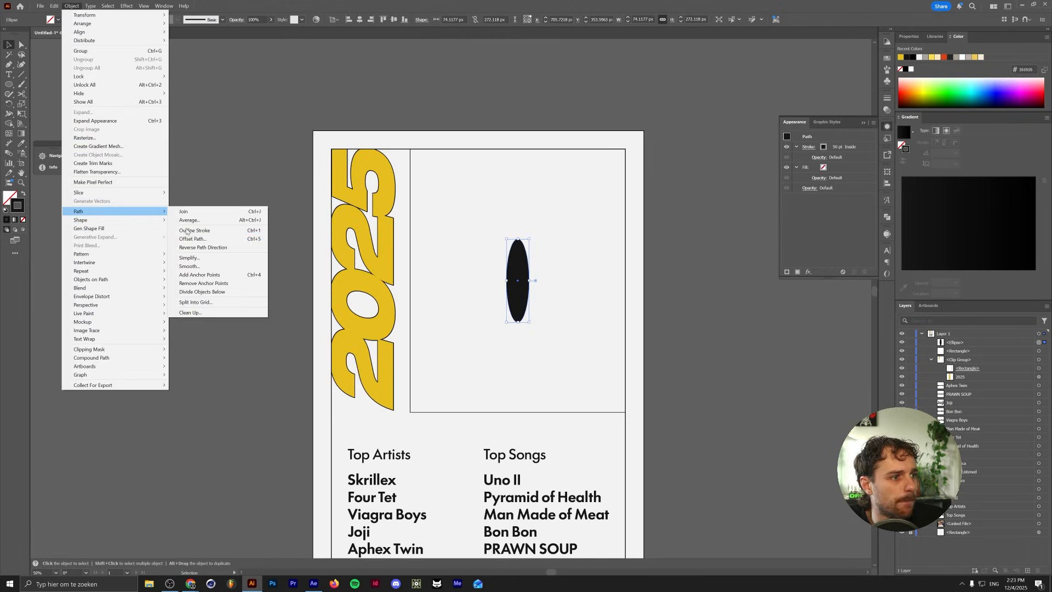
click(209, 240)
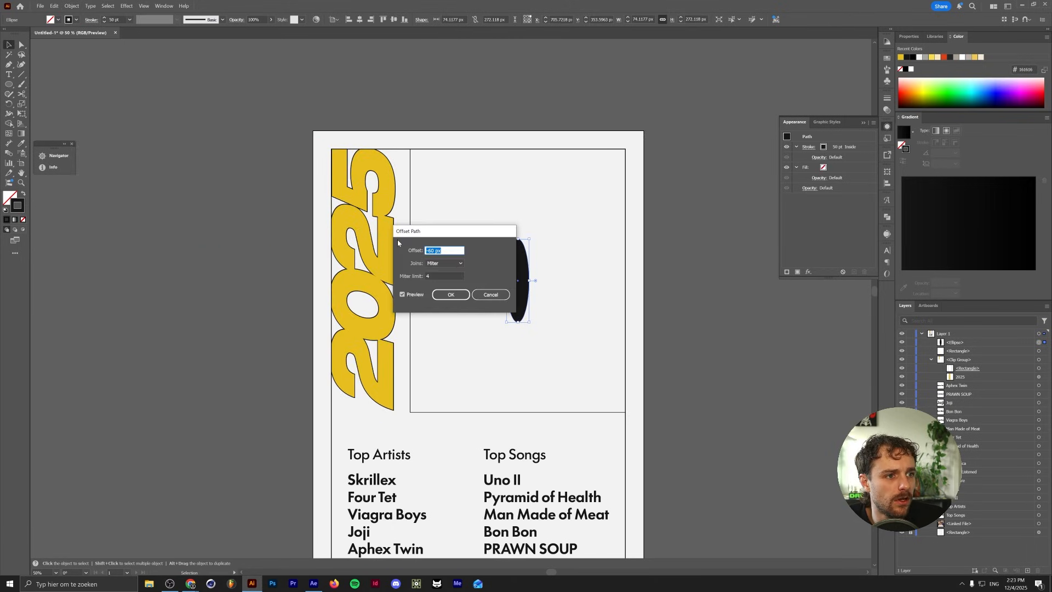
key(shift+Up)
key(shift+Up)
key(shift+Up)
key(shift+Up)
key(shift+Up)
key(shift+Up)
key(shift+Up)
key(shift+Up)
key(shift+Up)
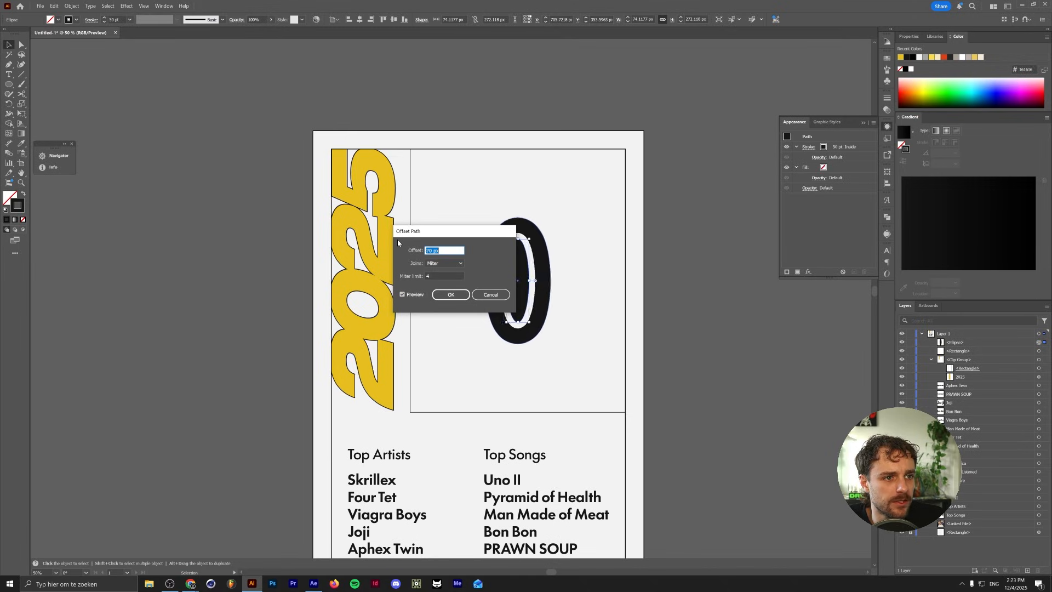
key(shift+Up)
key(Return)
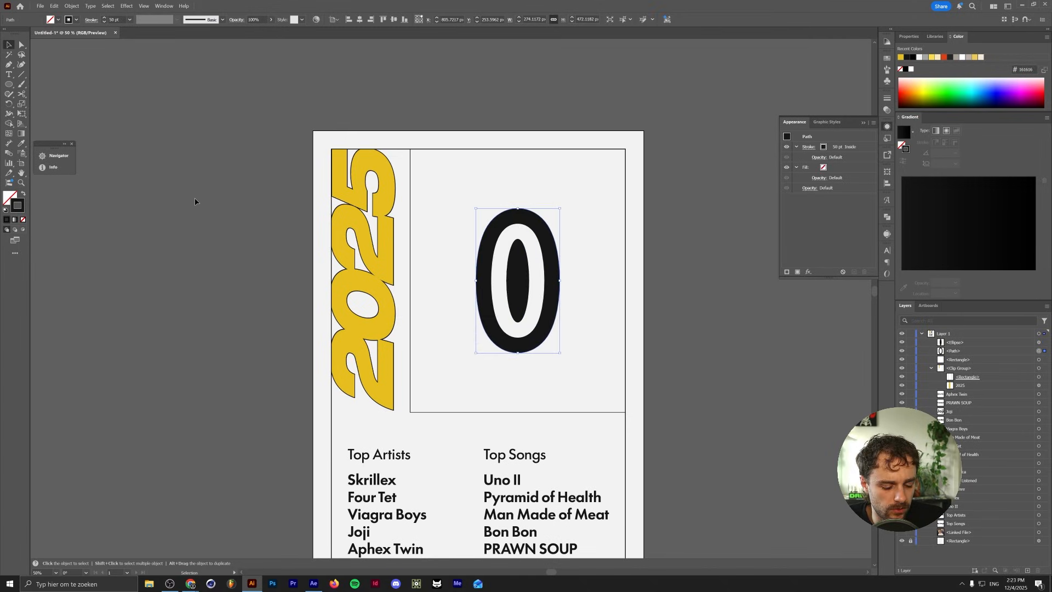
Step: Repeat the 100 px path offset on each newest outer ring until five concentric rings surround the ellipse
click(72, 5)
mouse_move(109, 212)
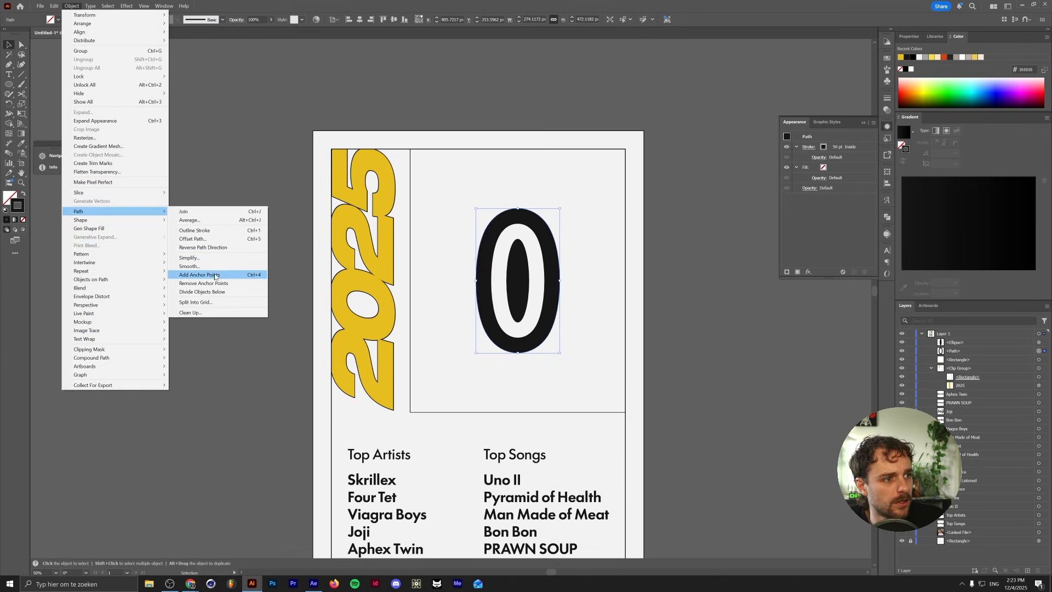
click(219, 240)
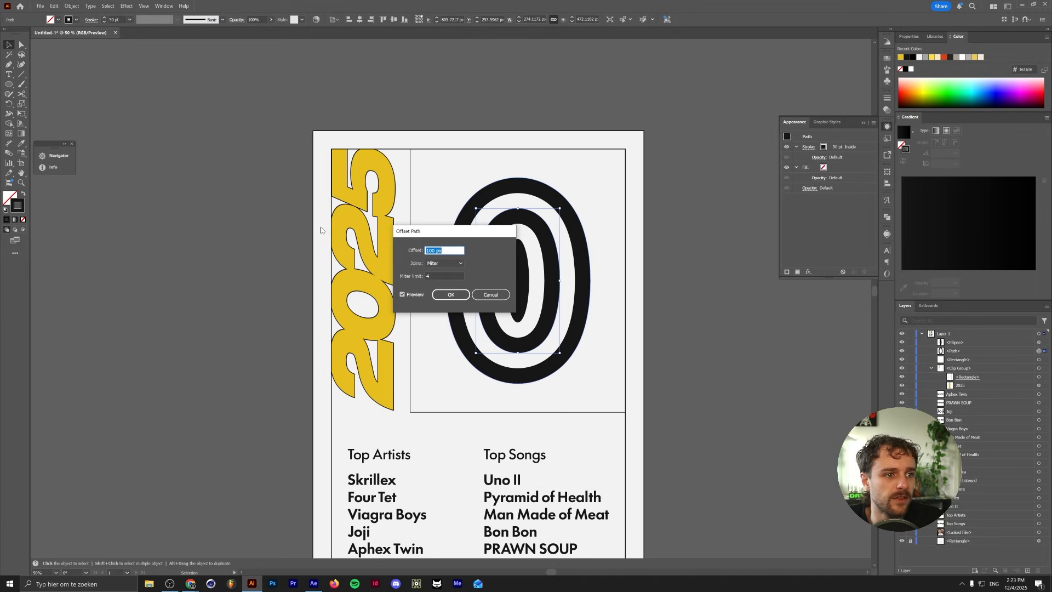
key(Return)
key(alt+o)
key(p)
key(o)
key(Return)
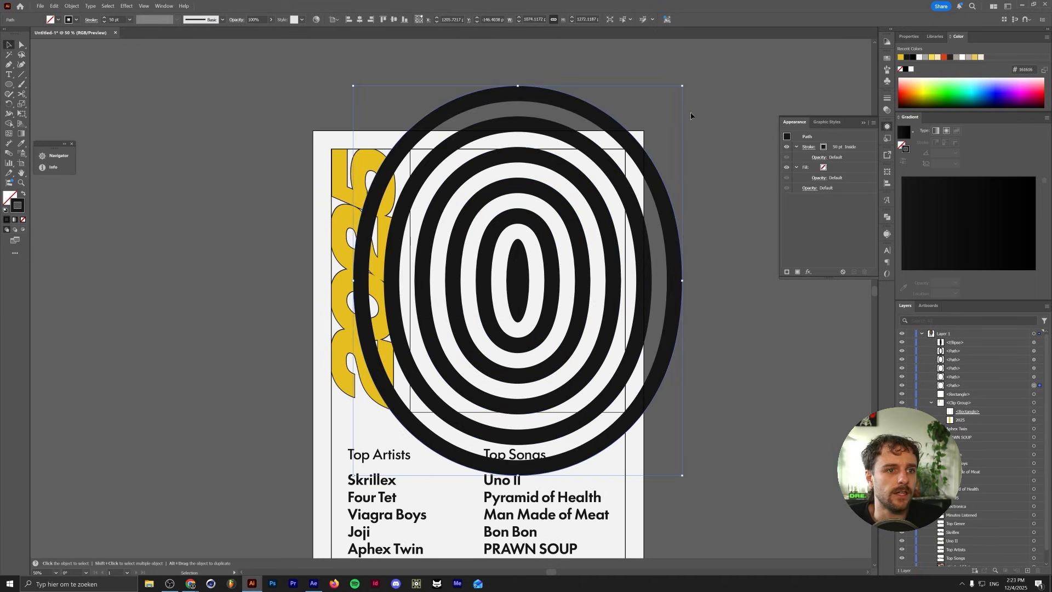
Step: Group the ellipse and its rings, place the group directly below the rectangle and clip it with that rectangle
key(ctrl+g)
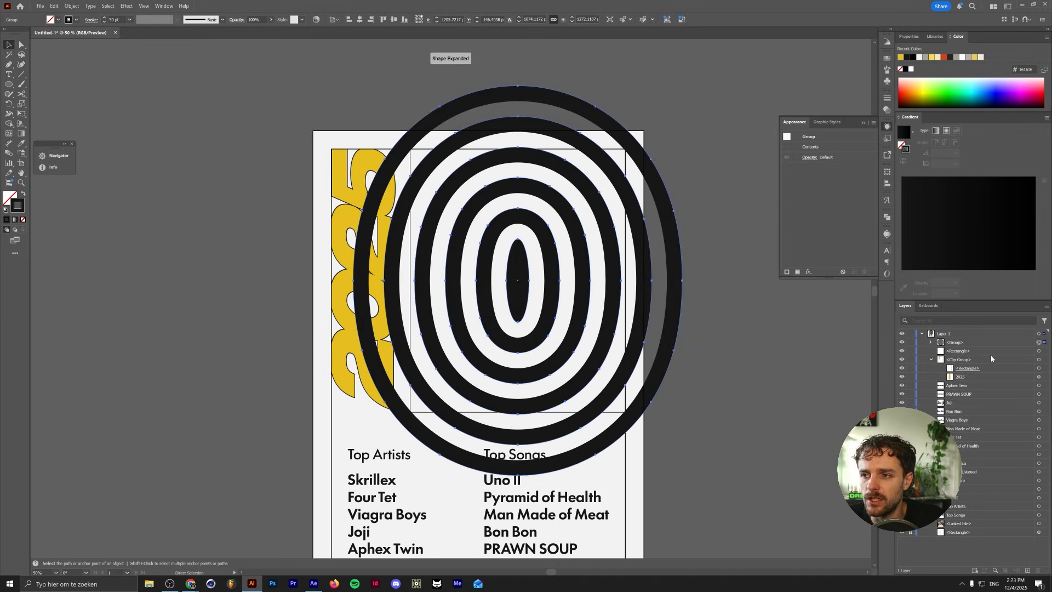
key(ctrl+bracketleft)
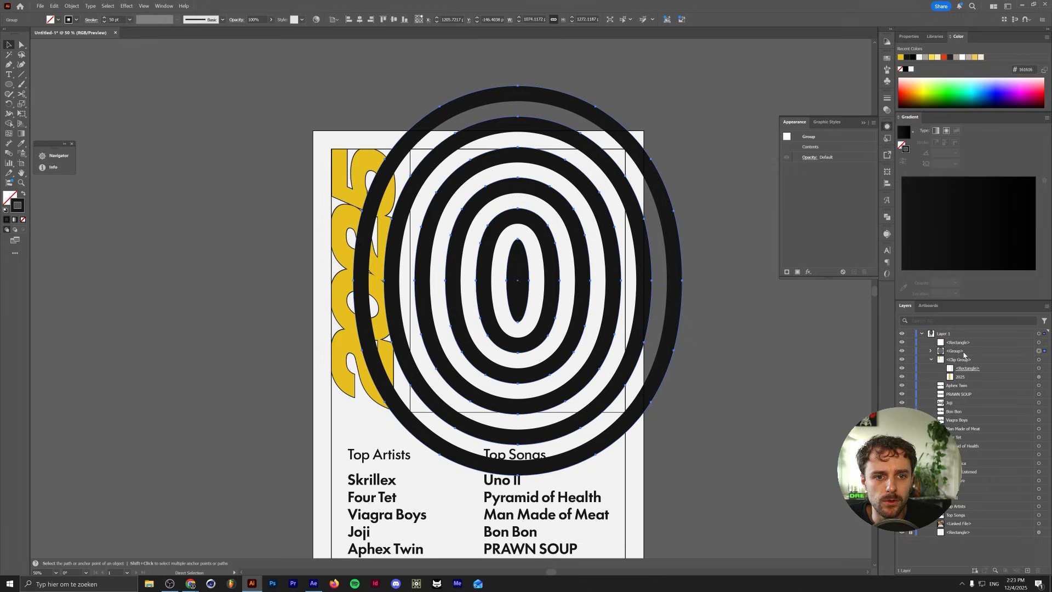
shift+click(1038, 342)
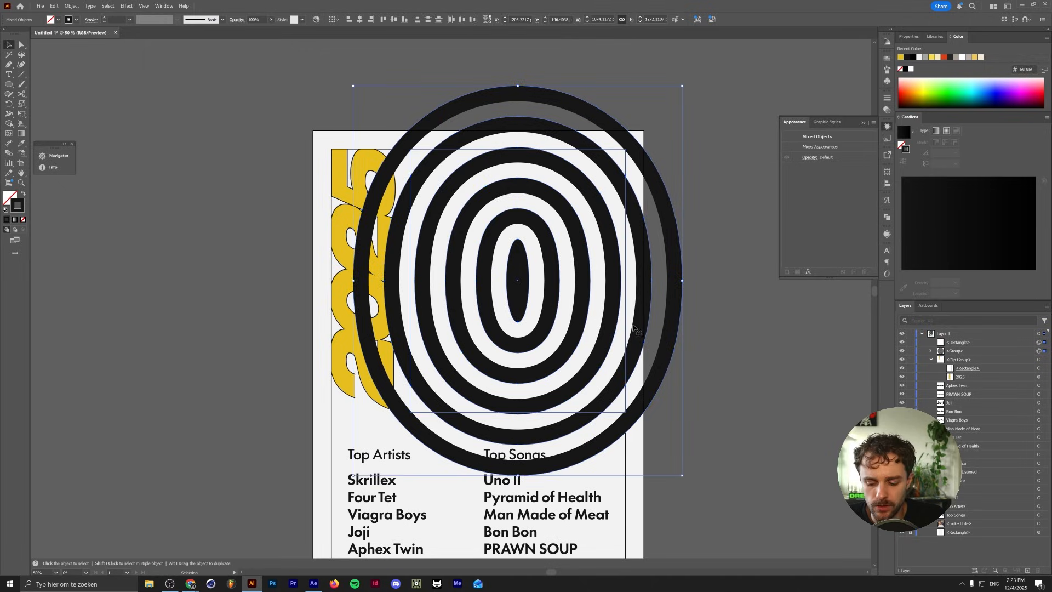
key(ctrl+7)
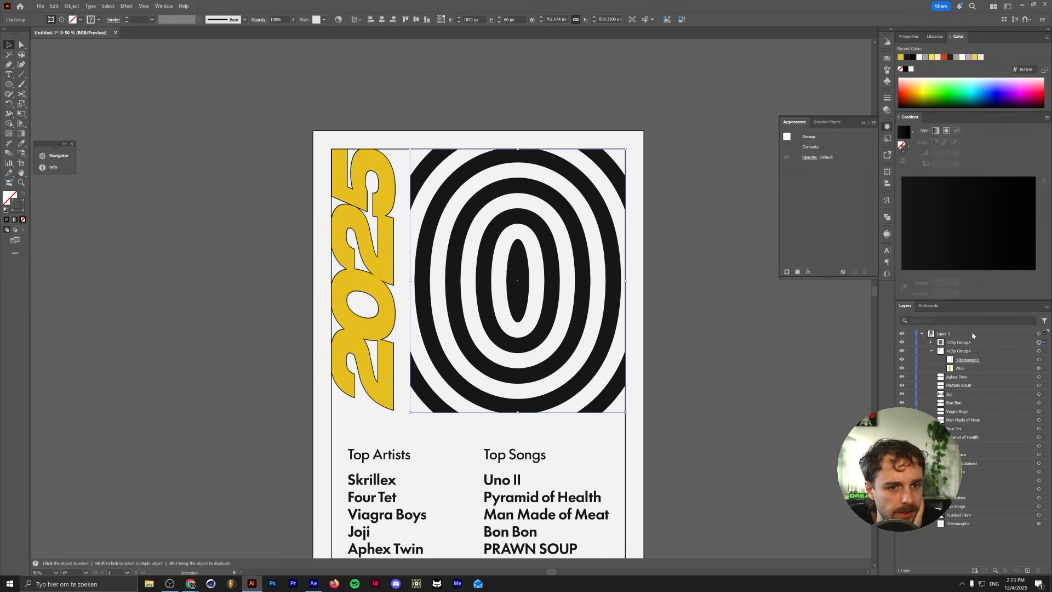
Step: Select the ring group inside its clip group and squash it around its centre to about 1031 × 953 px
click(930, 343)
click(1043, 359)
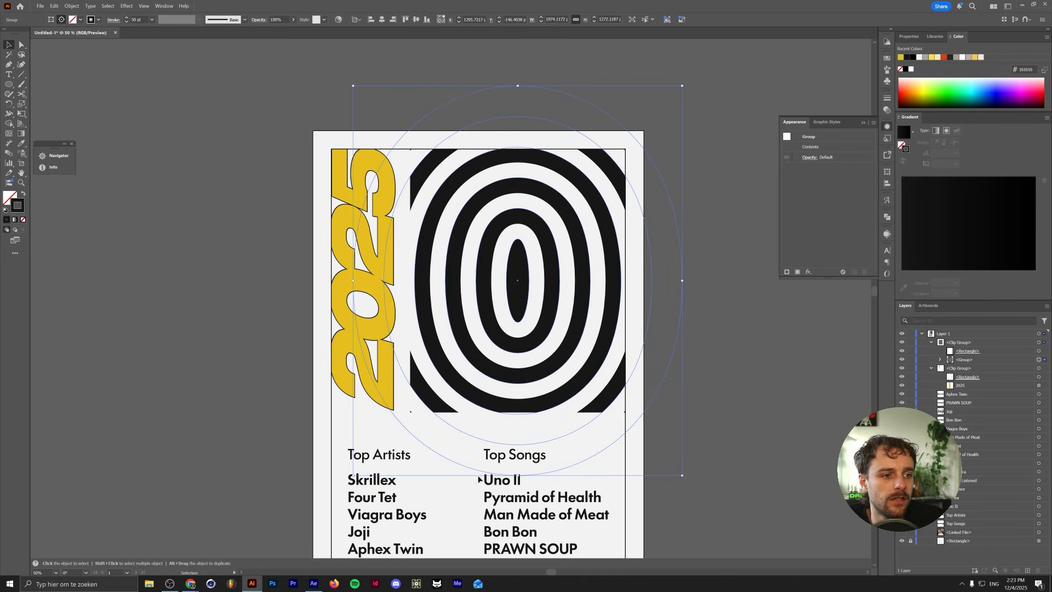
mouse_move(518, 446)
mouse_down()
mouse_move(512, 419)
mouse_move(521, 459)
mouse_move(521, 426)
mouse_up()
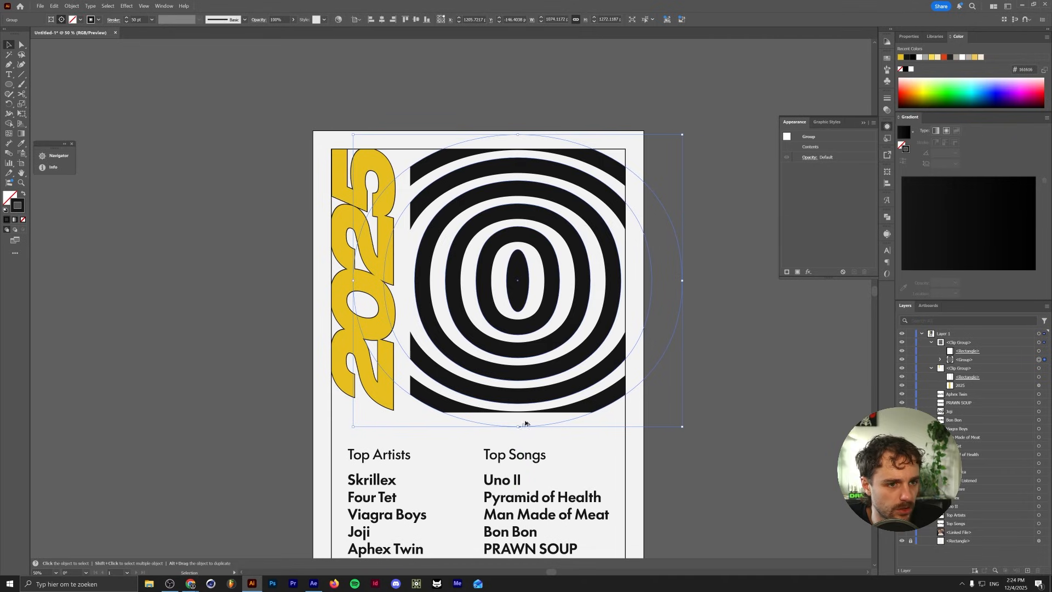
mouse_move(681, 284)
mouse_down()
mouse_move(689, 279)
mouse_move(630, 278)
mouse_move(694, 277)
mouse_up()
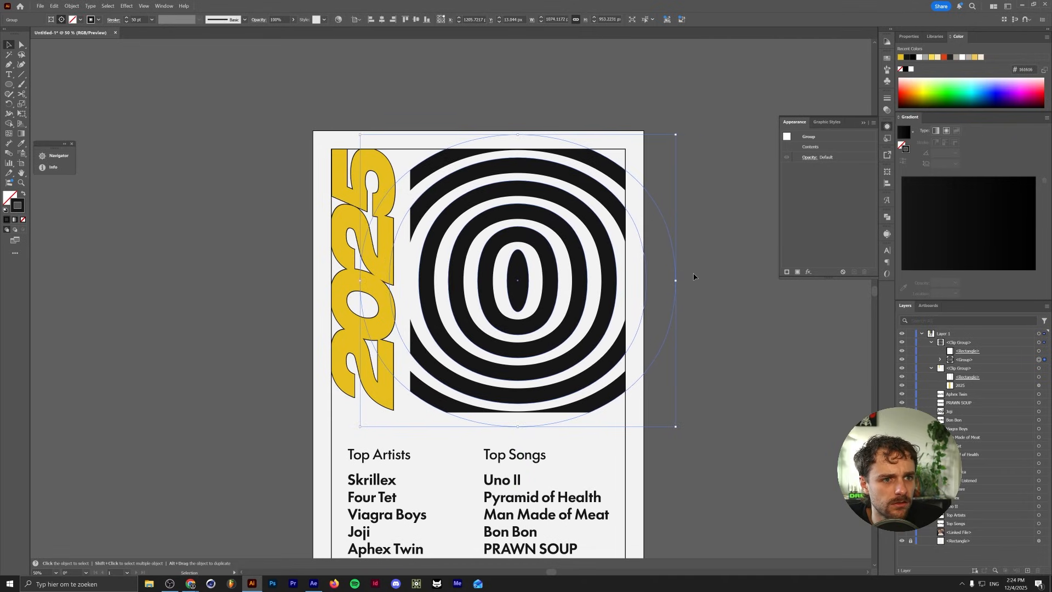
Step: Copy the inset frame's 2 pt black stroke onto the rectangle that clips the rings
click(1045, 351)
key(i)
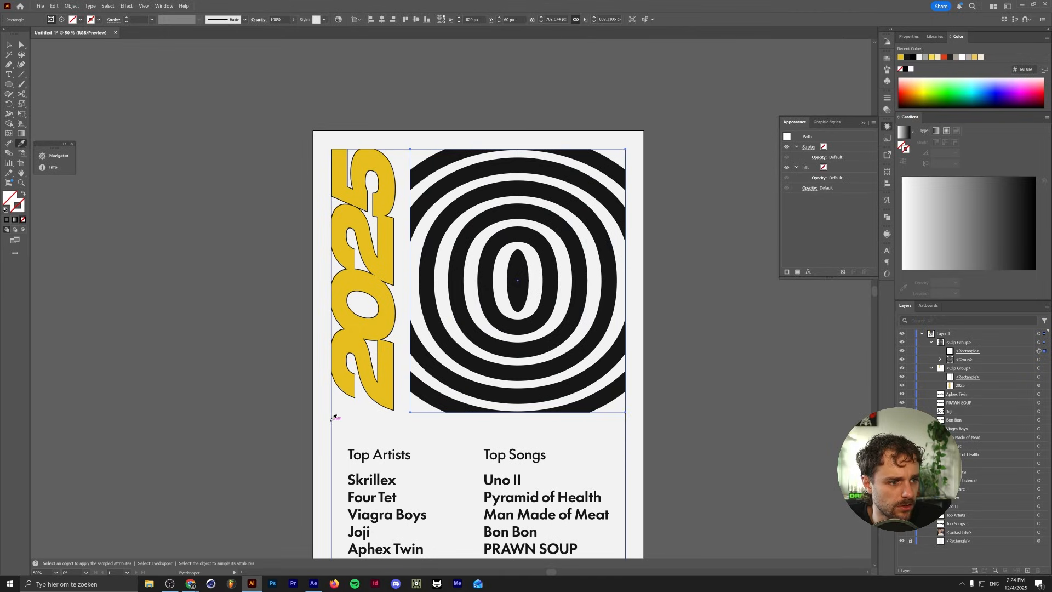
click(332, 419)
key(v)
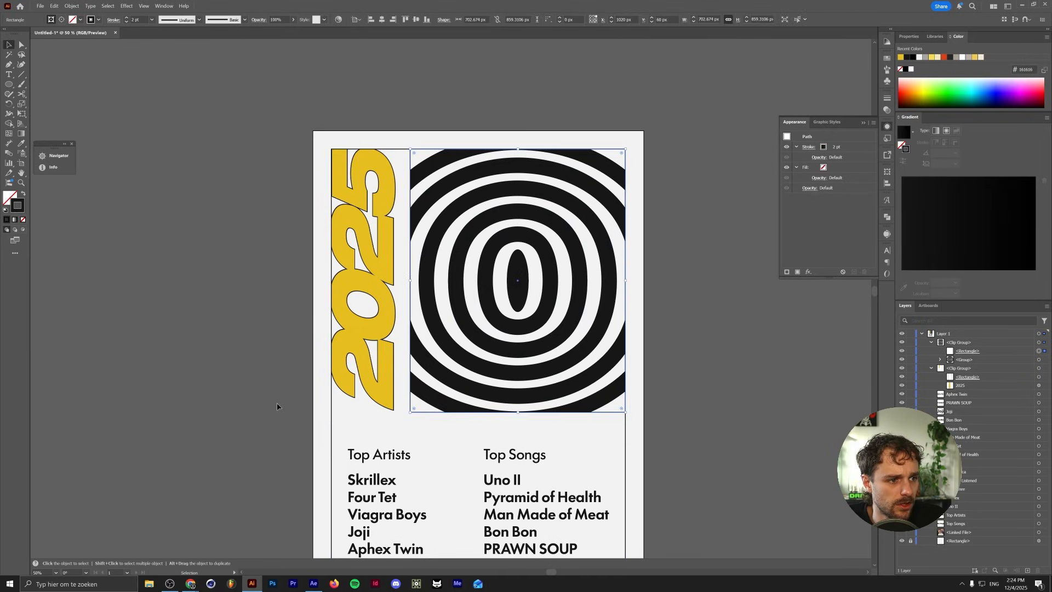
click(277, 406)
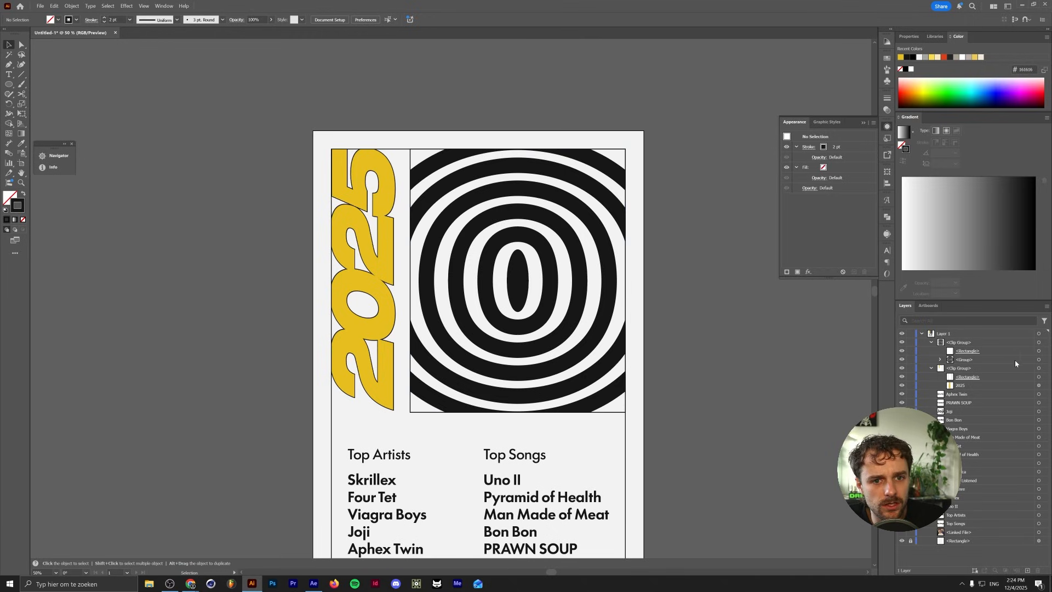
Step: Isolate the clipped ring group and delete every other ring, keeping the central ellipse and the second and fourth rings
click(1044, 360)
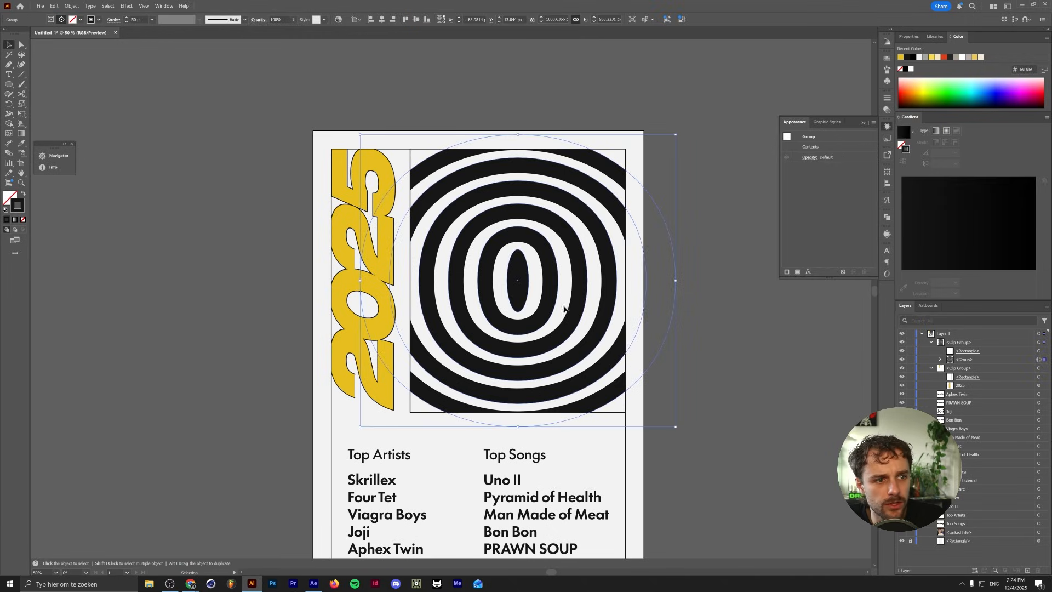
double_click(603, 374)
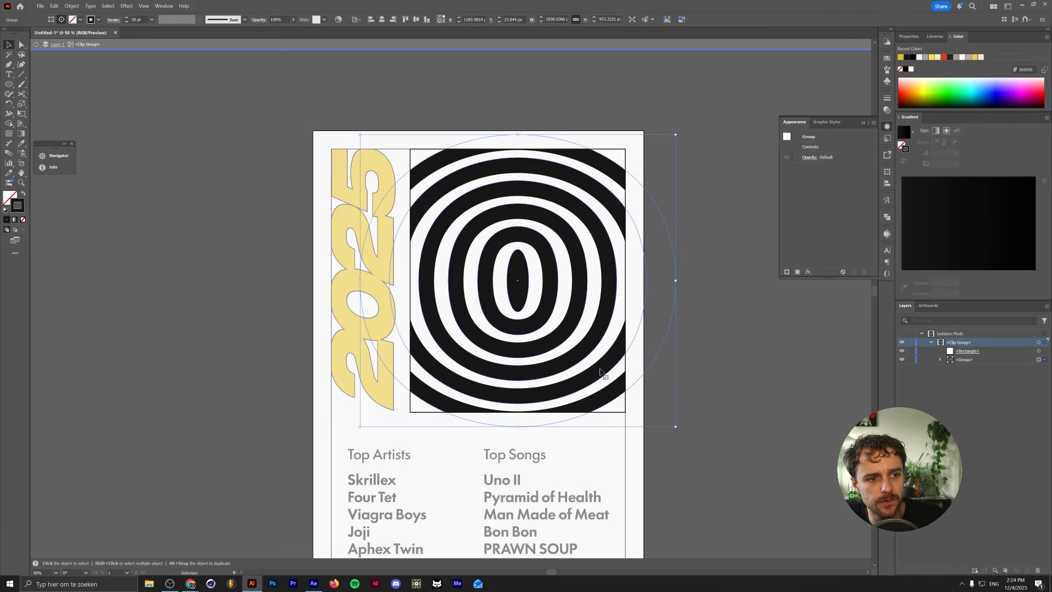
click(689, 376)
key(a)
click(599, 377)
key(v)
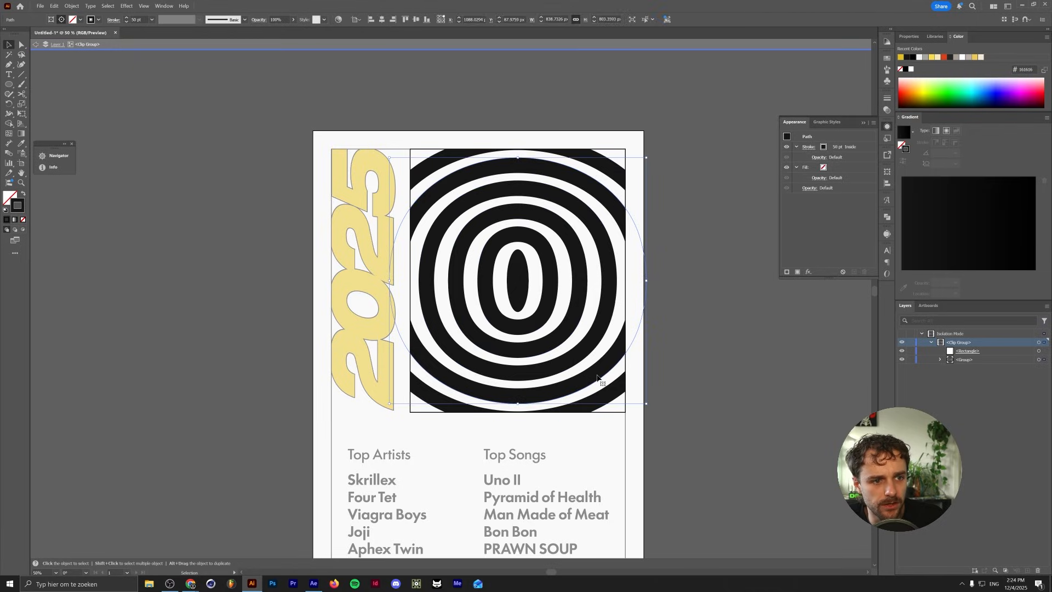
double_click(599, 377)
Step: Set the stroke weight of the ellipse and the two remaining rings to 80 pt
click(598, 378)
shift+click(547, 345)
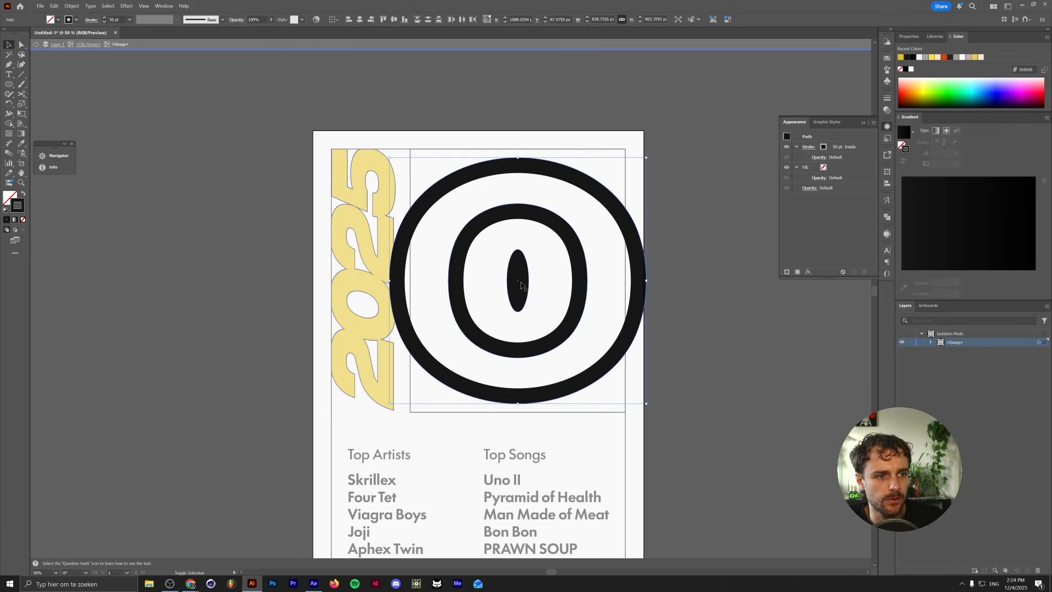
shift+click(519, 282)
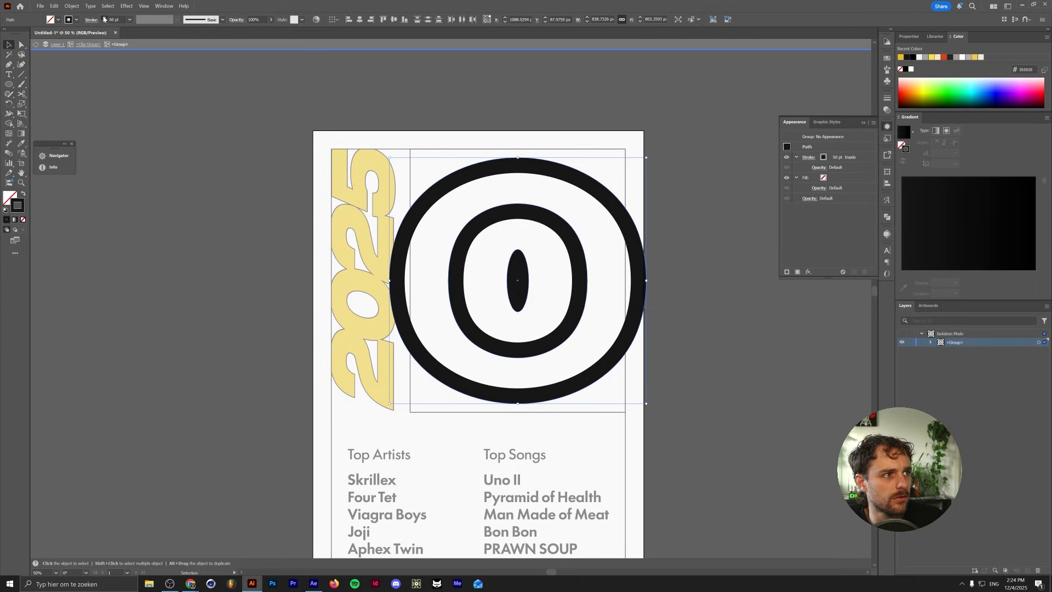
scroll(103, 18, up, 5)
scroll(104, 18, down, 2)
Step: Offset the outermost ring's path by 200 px to add a larger ring around it
click(735, 284)
click(642, 255)
key(ctrl+shift+o)
text(200)
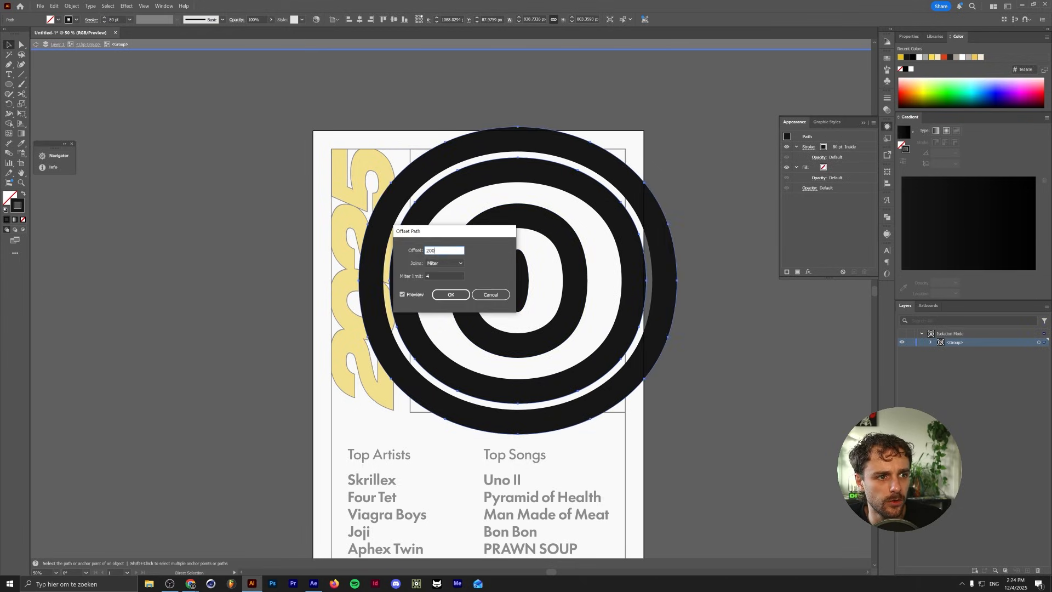
key(Return)
Step: Narrow the set of rings around its centre to about 882 × 1203 px and leave isolation mode
key(v)
drag(708, 280, 653, 280)
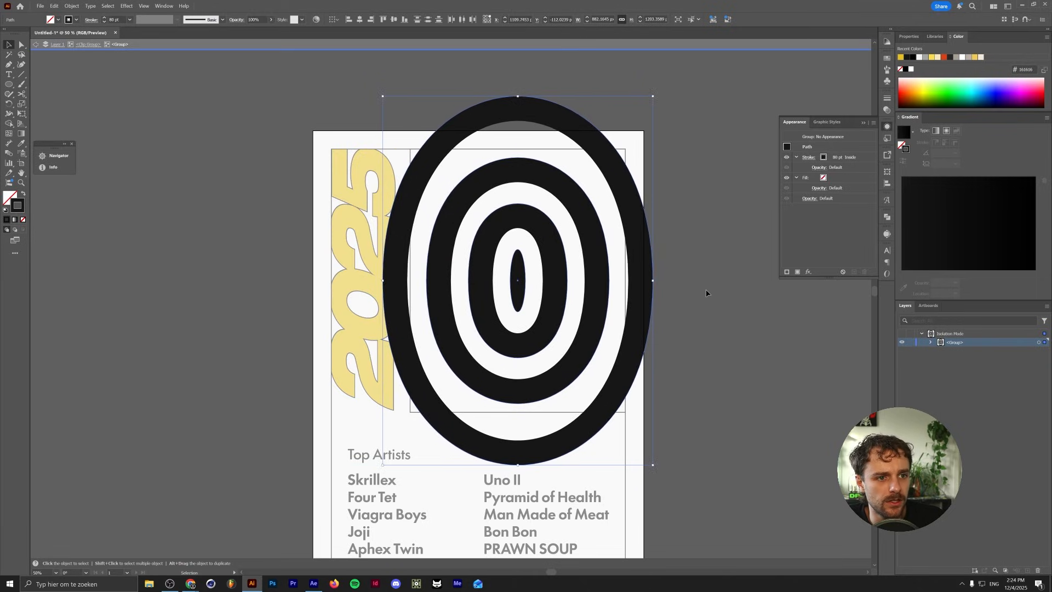
double_click(706, 293)
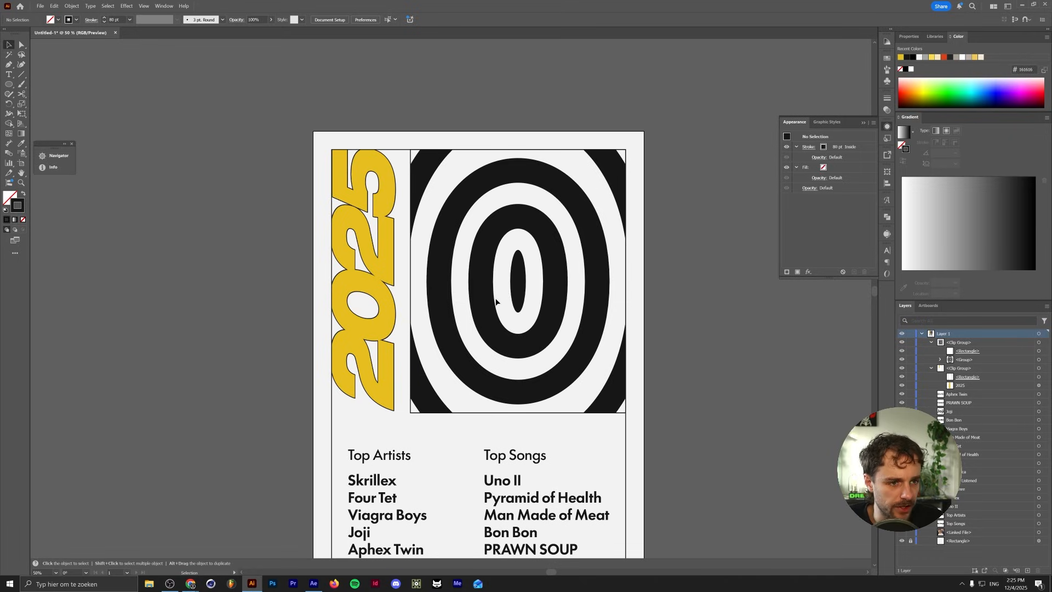
Step: Draw a bar about 703 × 91 px along the bottom edge of the ring box and repeat it upward to make five bars
drag(13, 86, 34, 87)
drag(410, 413, 589, 362)
key(v)
key(ctrl+d)
key(ctrl+d)
key(ctrl+d)
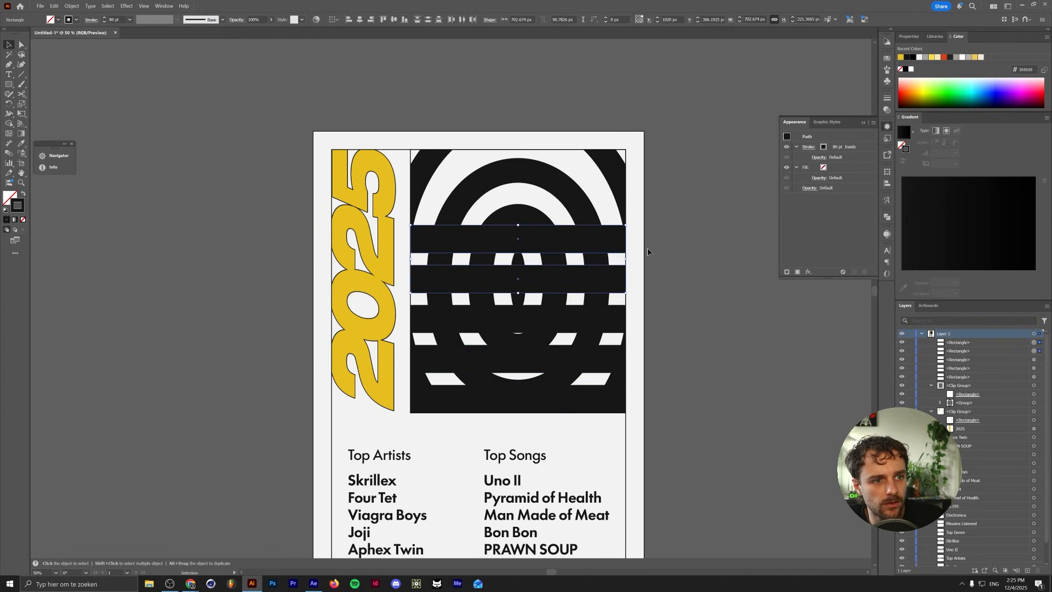
Step: Move the highest bar to the top edge of the ring box and distribute all five bars with equal vertical spacing
click(650, 250)
drag(584, 240, 586, 165)
shift+click(601, 280)
shift+click(606, 318)
shift+click(606, 362)
shift+click(603, 396)
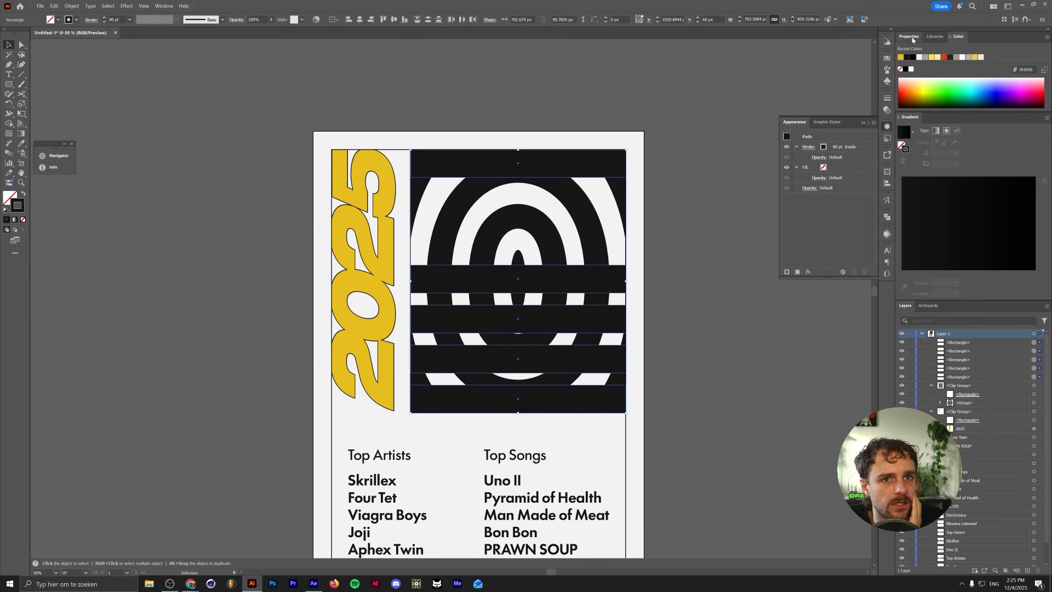
click(908, 37)
click(987, 209)
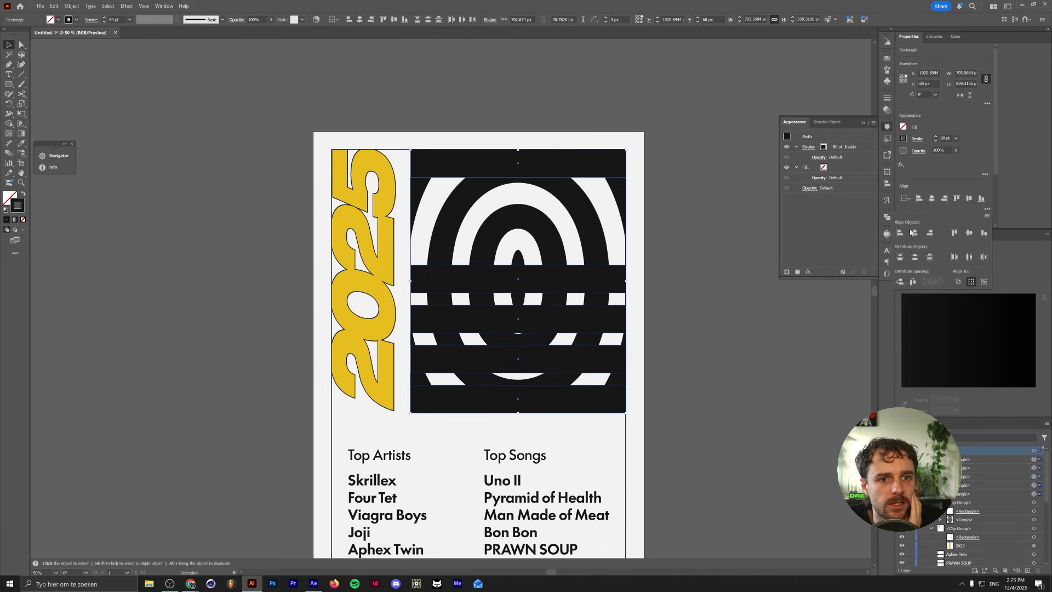
click(900, 282)
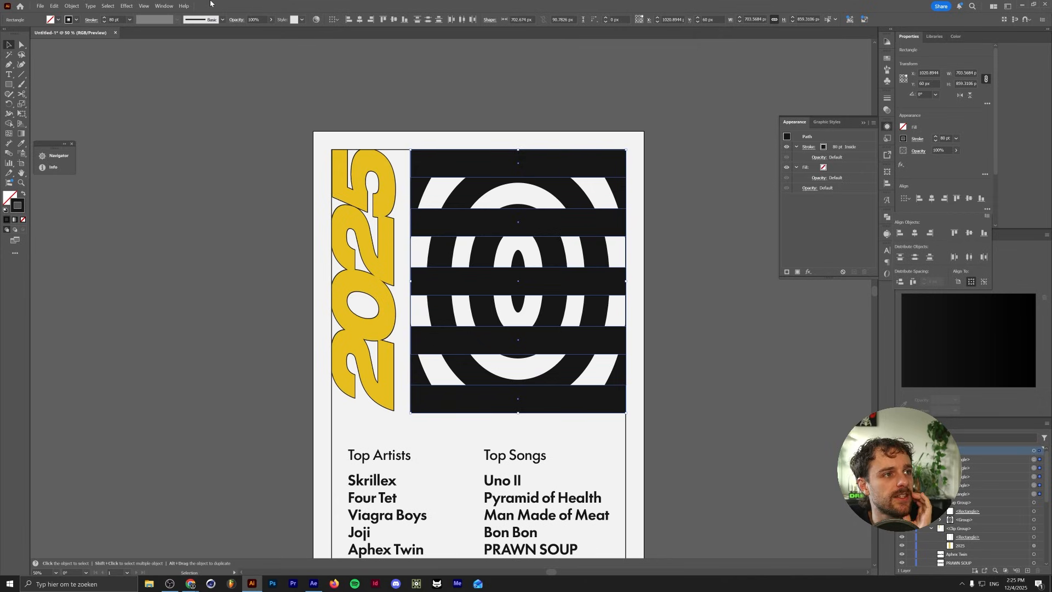
Step: Set the five bars' blend mode to Difference and their stroke colour to white
click(232, 22)
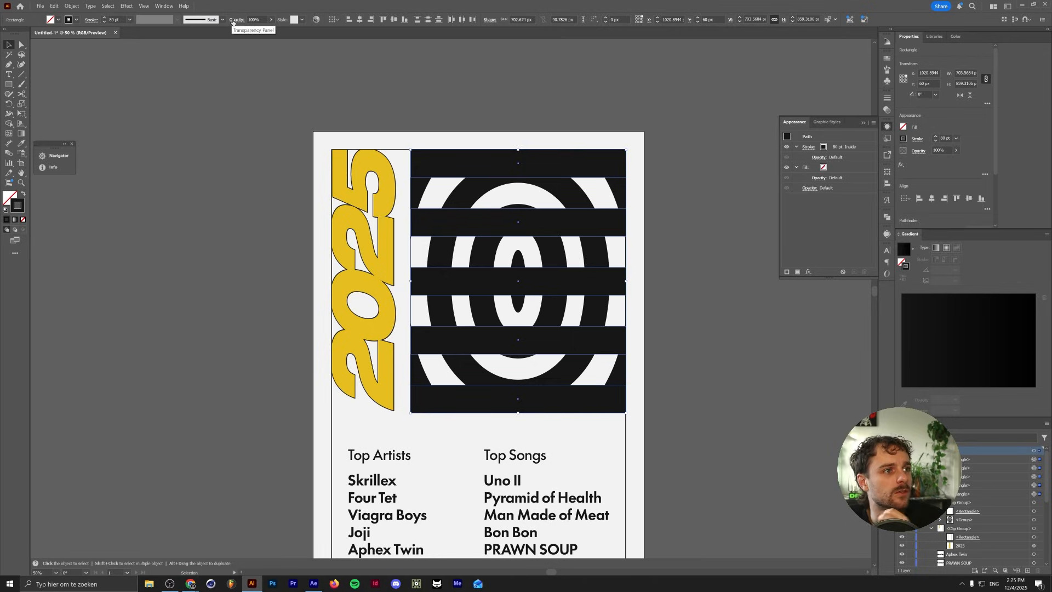
click(232, 21)
click(184, 34)
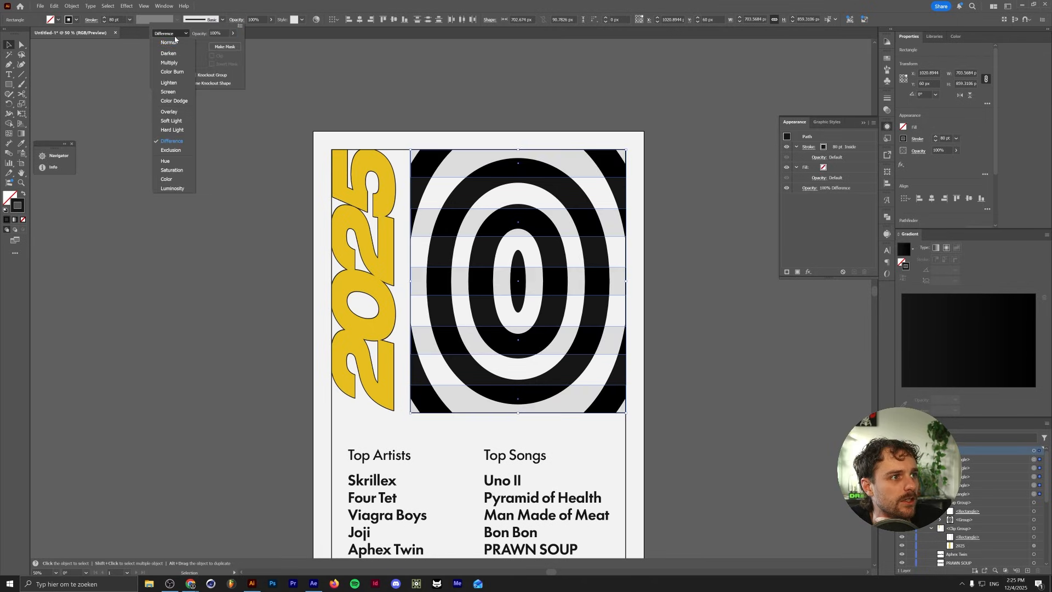
click(172, 141)
click(957, 37)
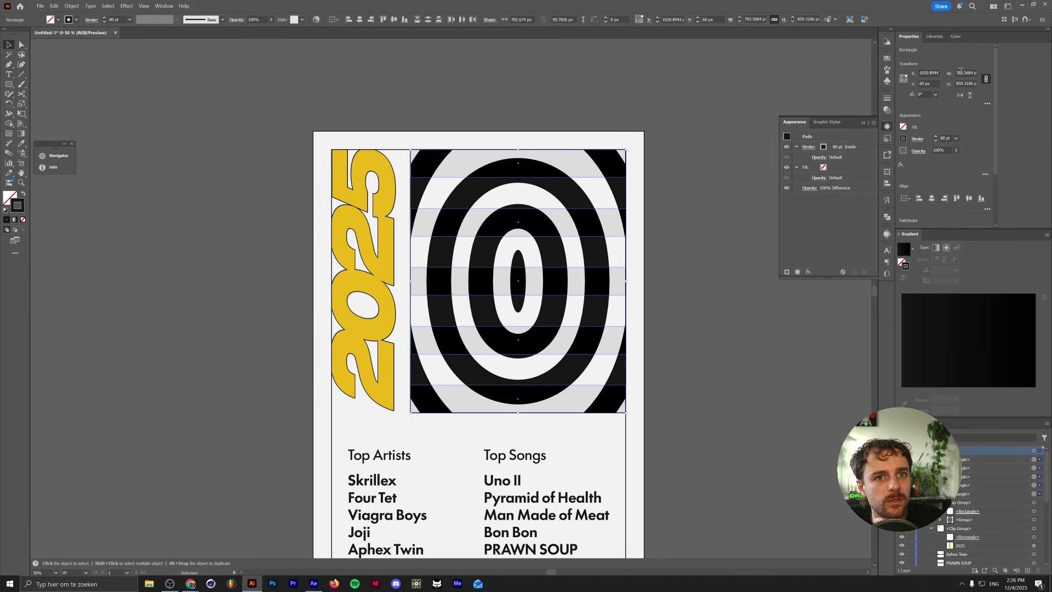
click(955, 36)
drag(954, 116, 807, 3)
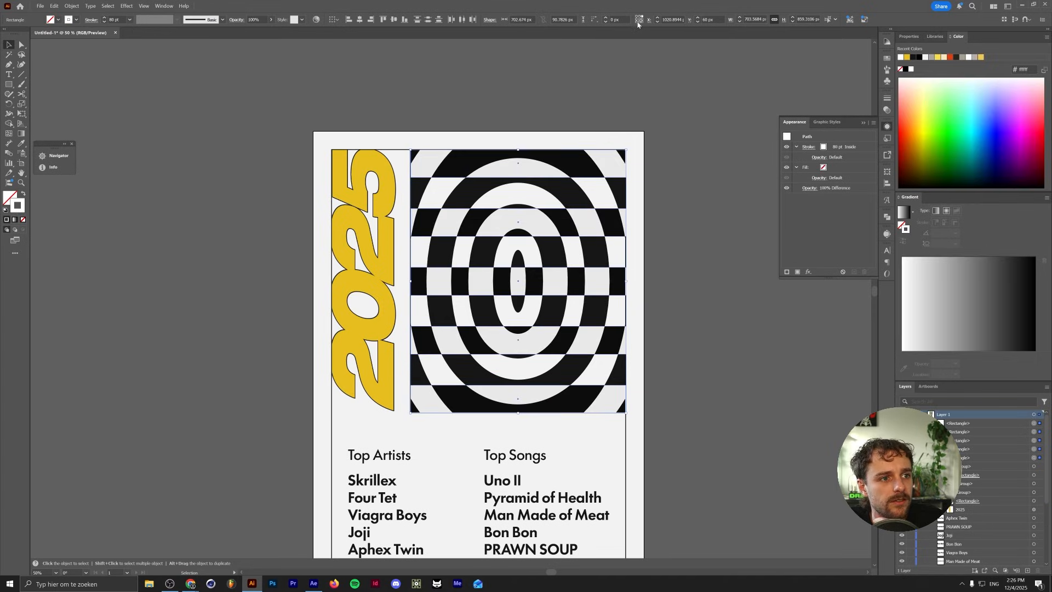
click(178, 133)
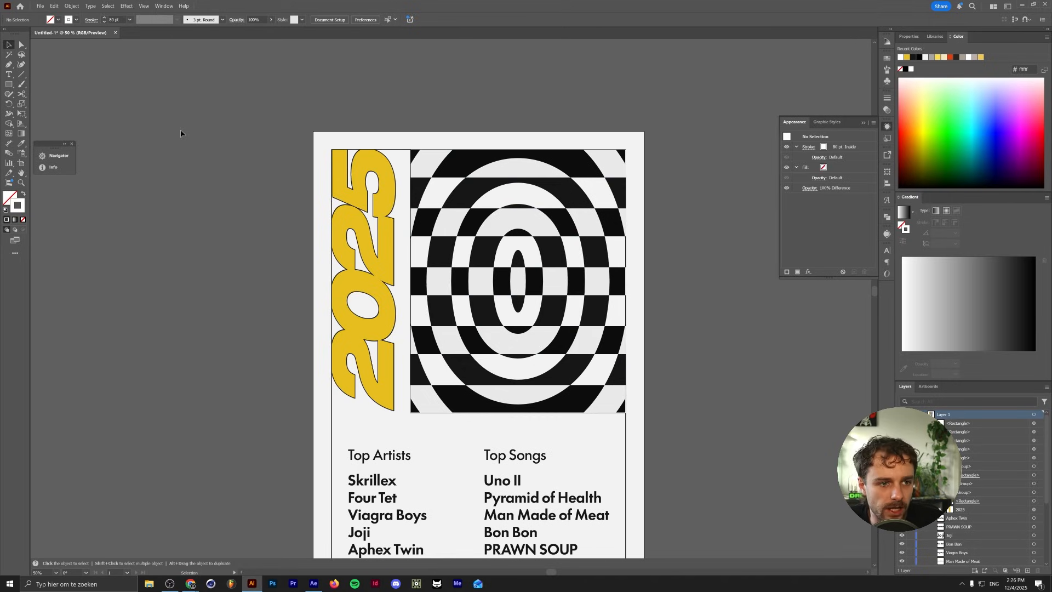
Step: Remove the stroke from the rectangle that clips the rings and paste a copy with the 2 pt black stroke in front
click(557, 371)
drag(531, 144, 532, 144)
click(1033, 467)
click(1039, 476)
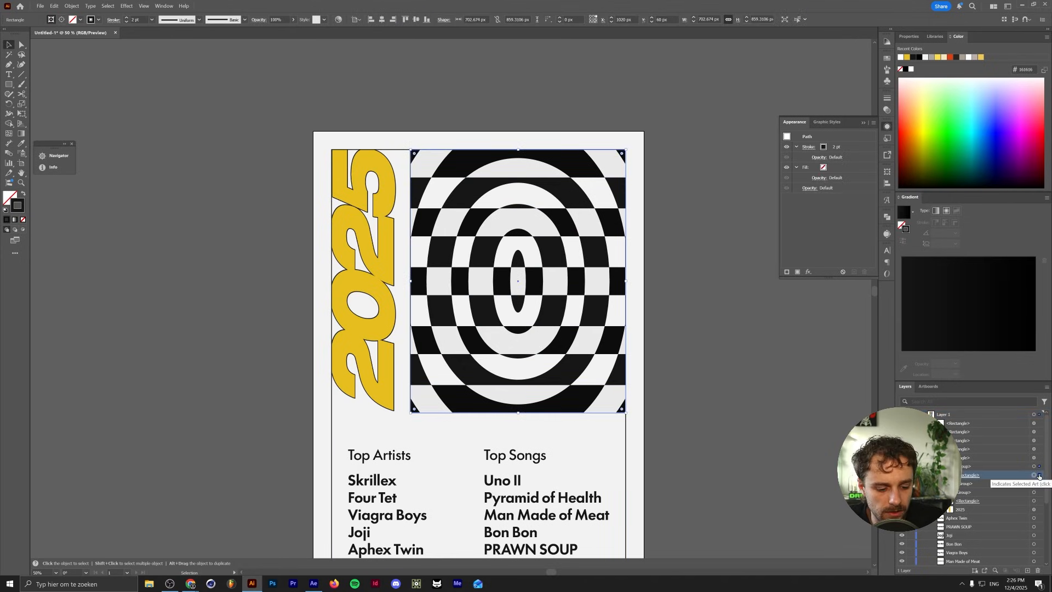
key(slash)
click(938, 414)
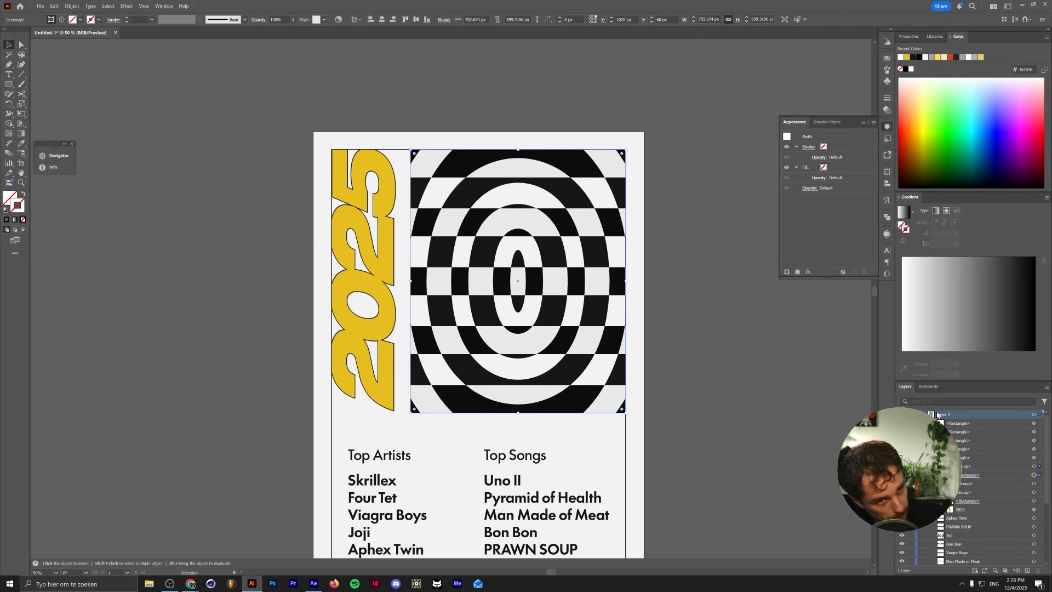
key(ctrl+z)
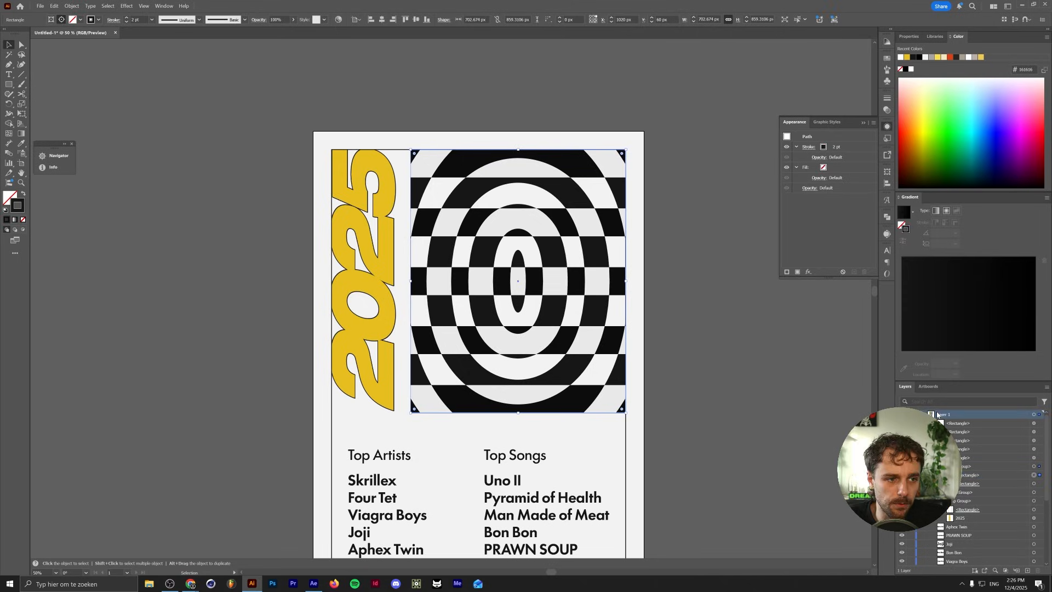
click(744, 344)
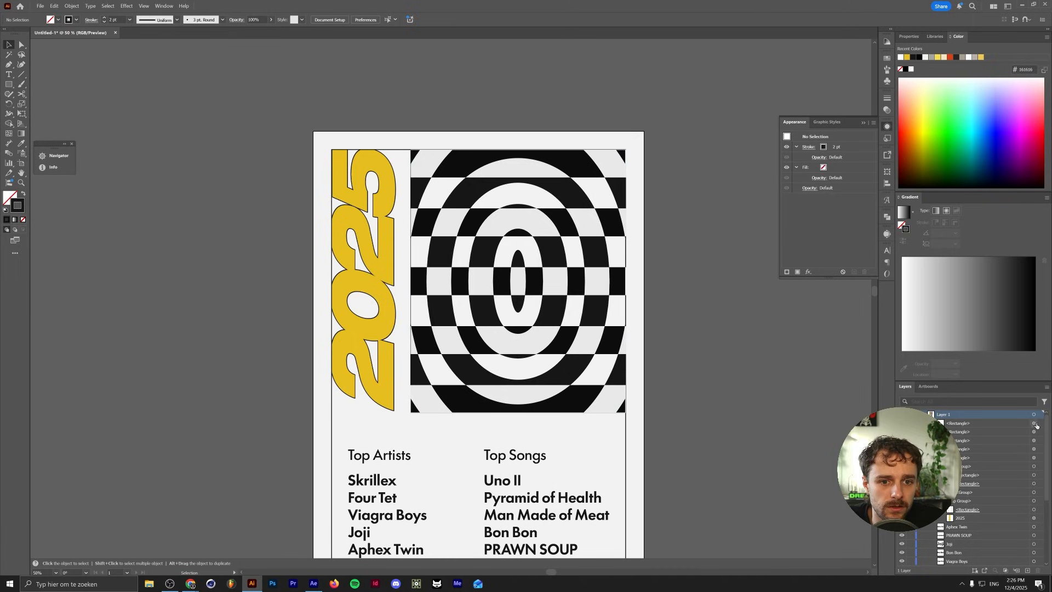
Step: Delete the topmost inversion bar and the pasted outline copy over the rings
click(1035, 423)
key(i)
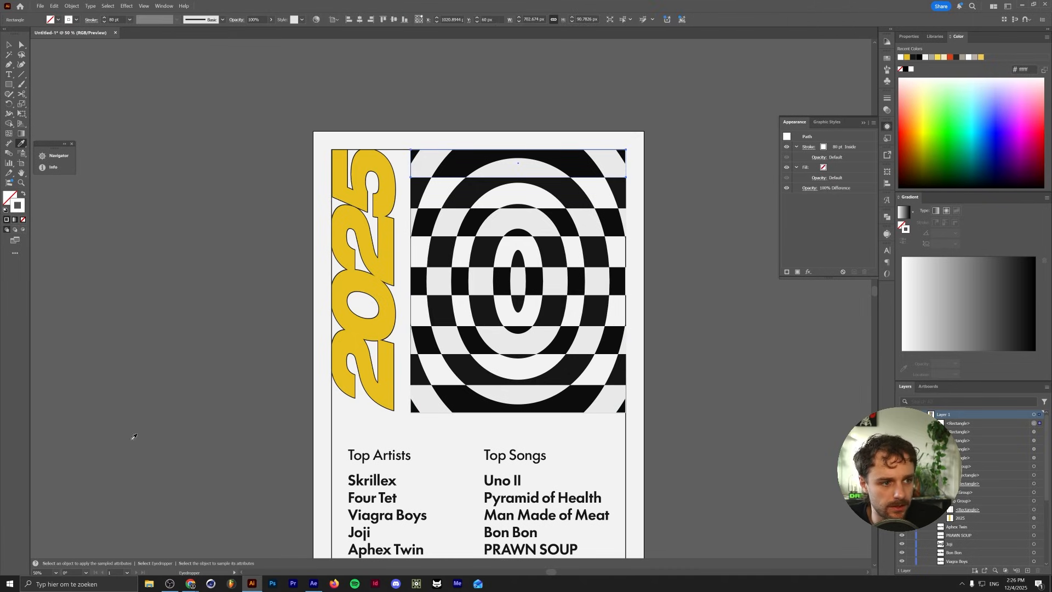
key(Delete)
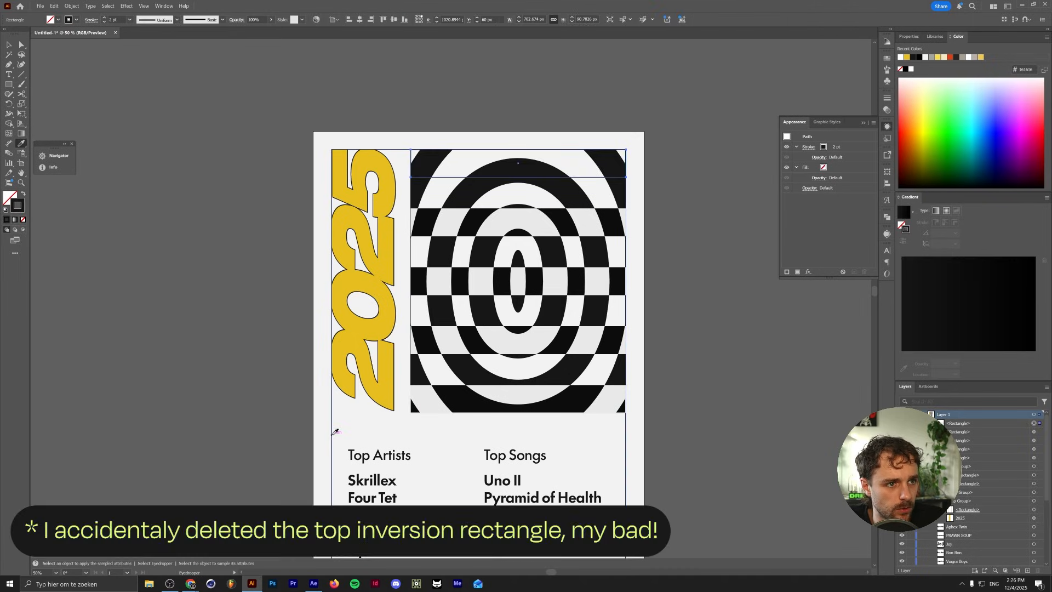
key(Delete)
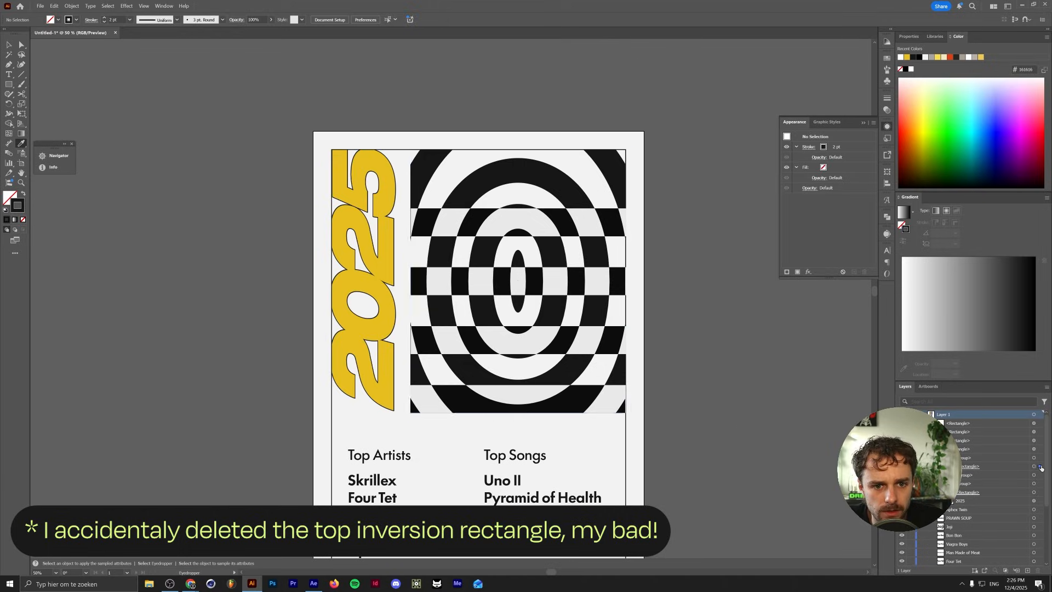
Step: Paste a copy of the ring clipping rectangle in front of the bars and give it the inset frame's 2 pt black stroke
click(1034, 466)
click(8, 45)
key(ctrl+c)
click(247, 173)
key(ctrl+f)
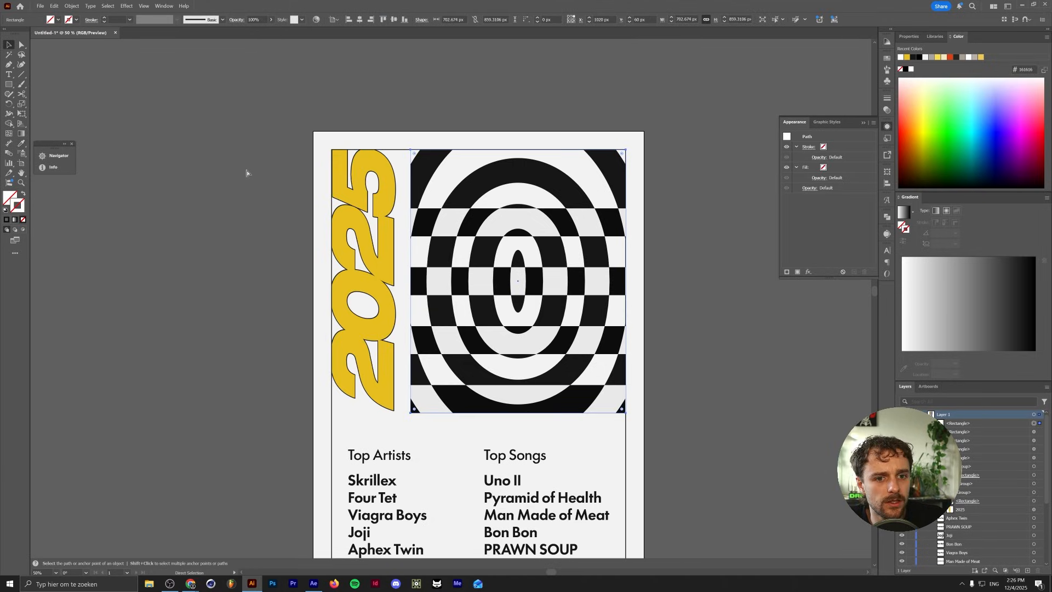
key(i)
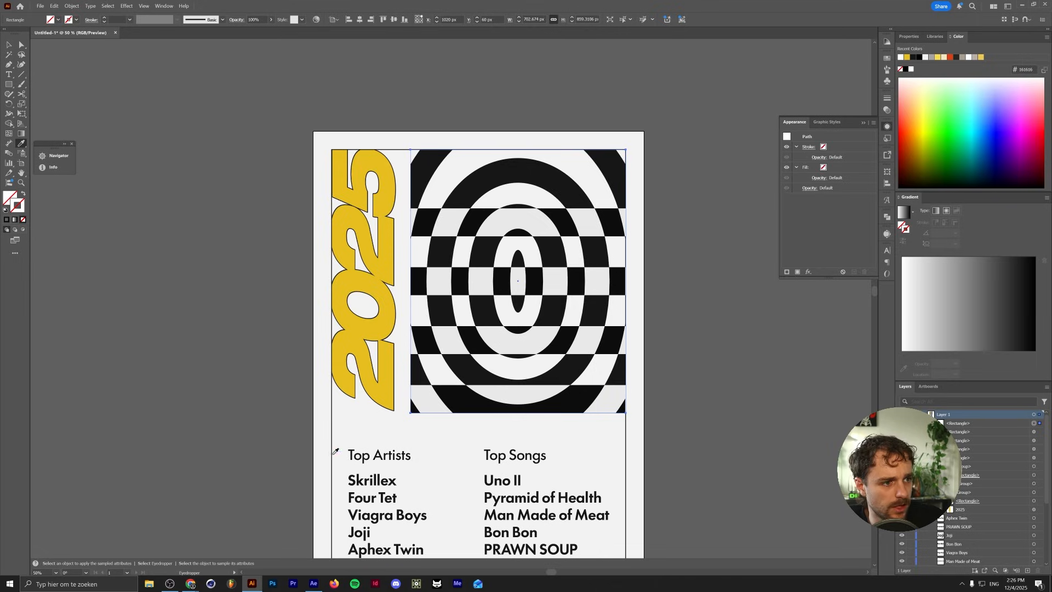
click(333, 435)
key(v)
click(264, 424)
Step: Show the hidden linked portrait photo, move it to the top of the layer and scale it down slightly inside the pattern box
scroll(606, 347, down, 2)
scroll(509, 337, up, 2)
scroll(980, 460, down, 4)
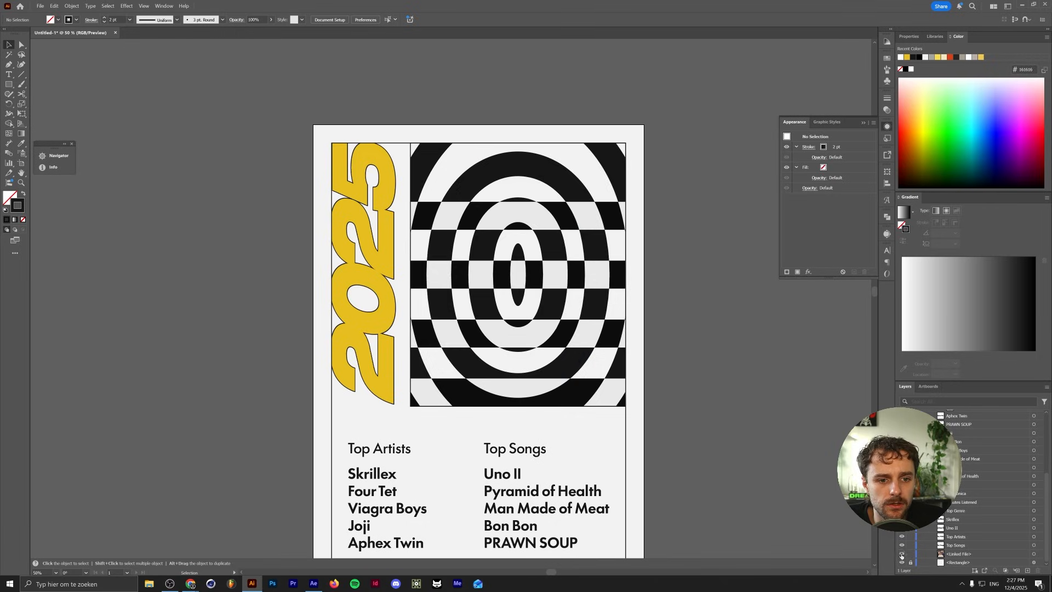
click(902, 555)
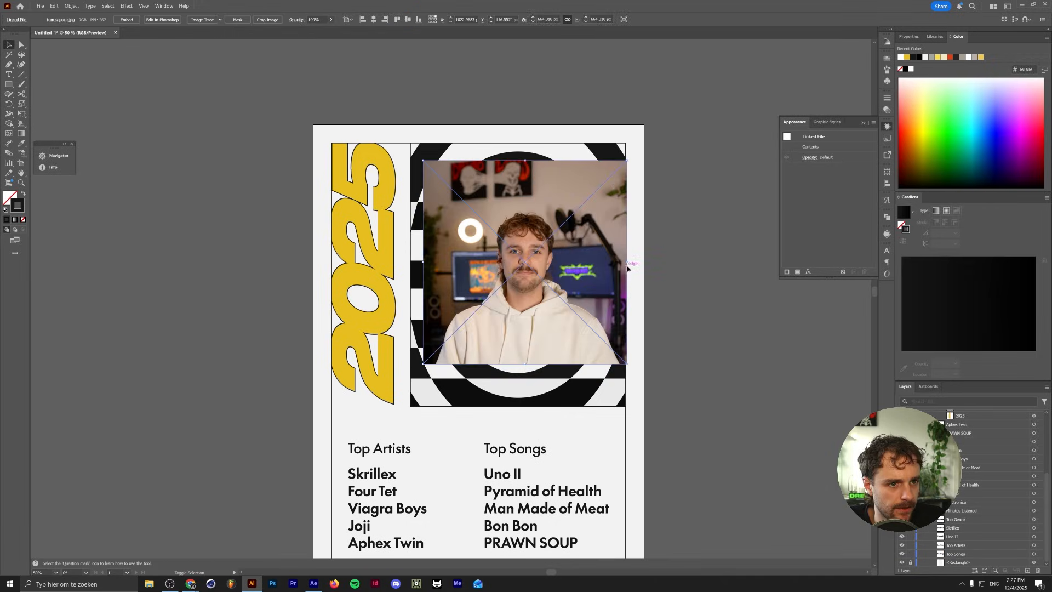
drag(626, 263, 619, 262)
click(738, 274)
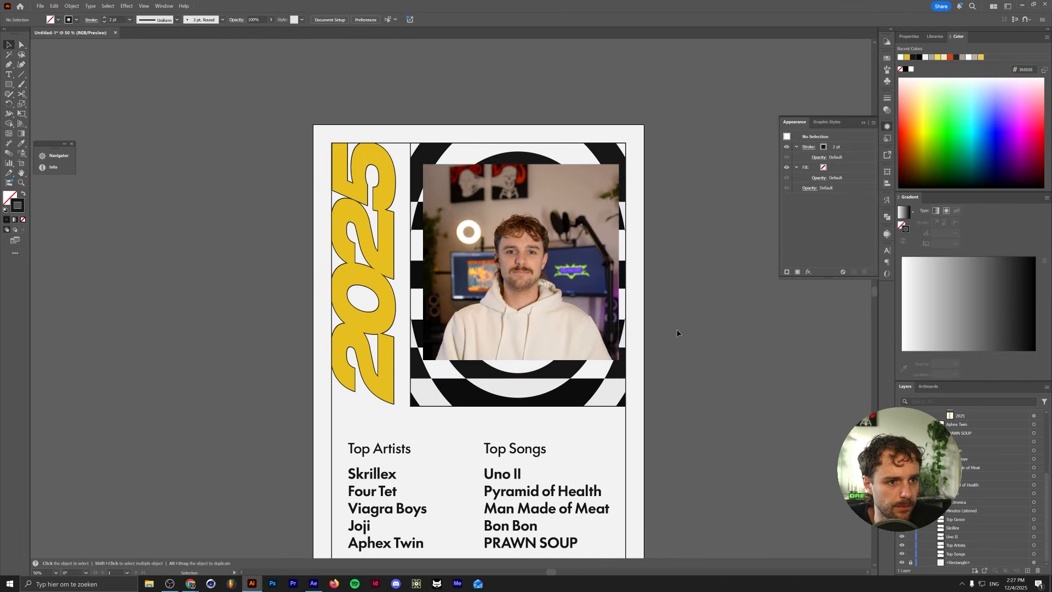
scroll(675, 307, down, 1)
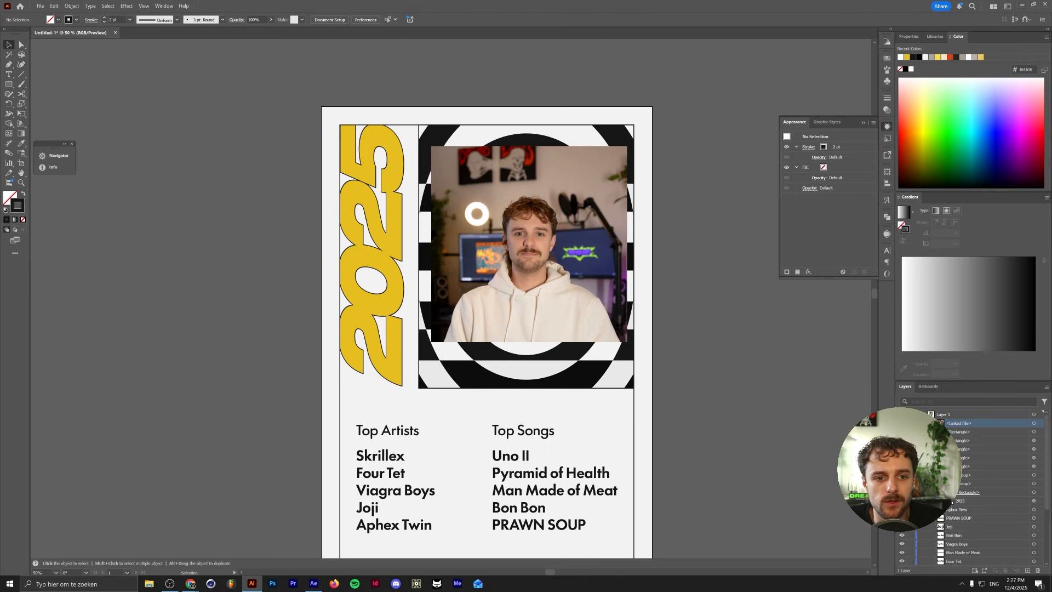
click(934, 475)
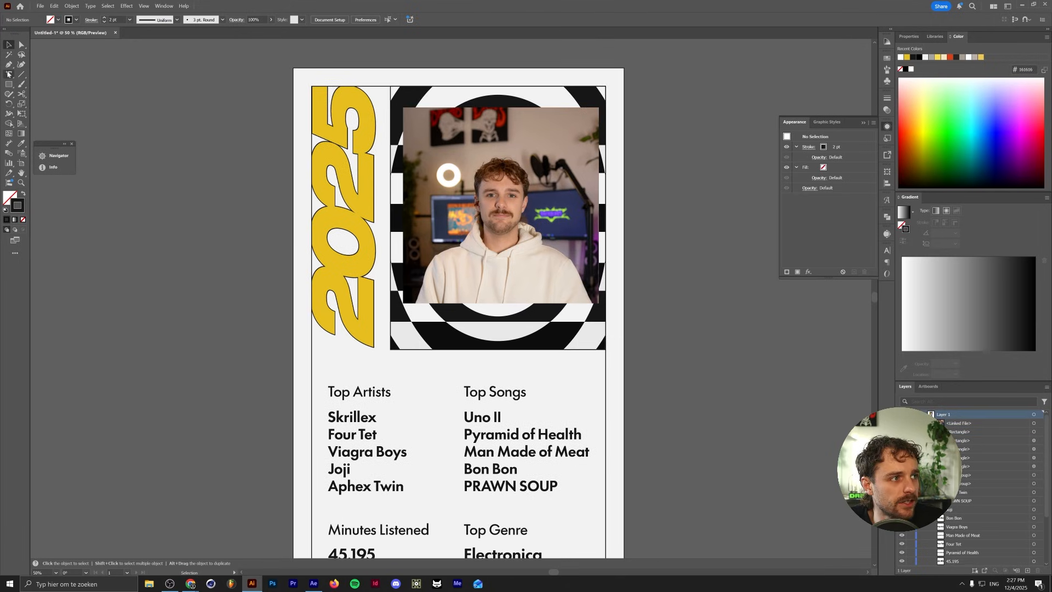
Step: Draw a wavy test stroke with the Paintbrush tool beside the artboard and undo it
click(21, 84)
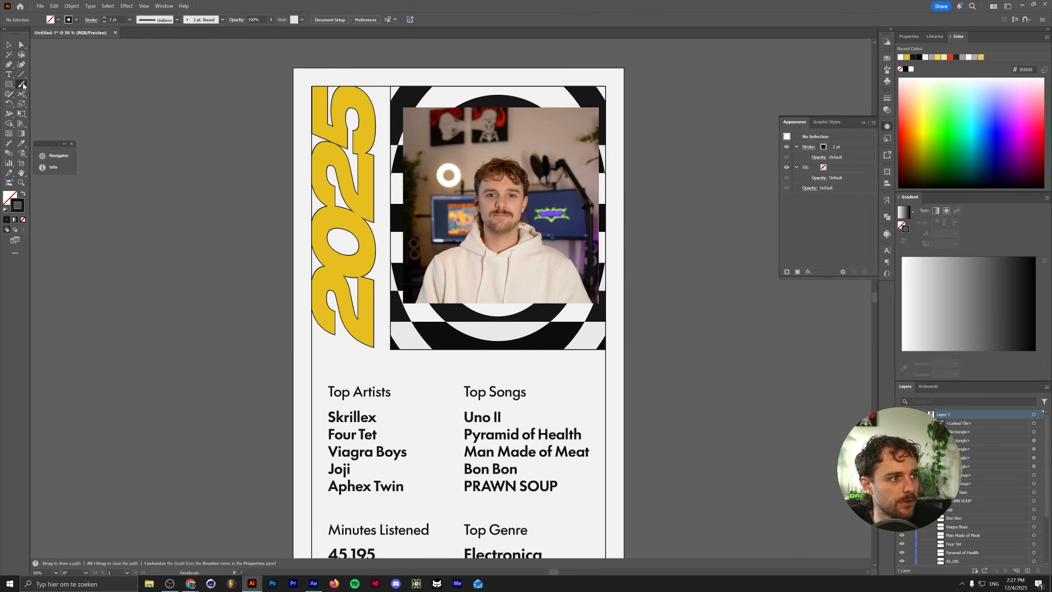
mouse_move(225, 162)
mouse_down()
mouse_move(234, 285)
mouse_move(179, 368)
mouse_up()
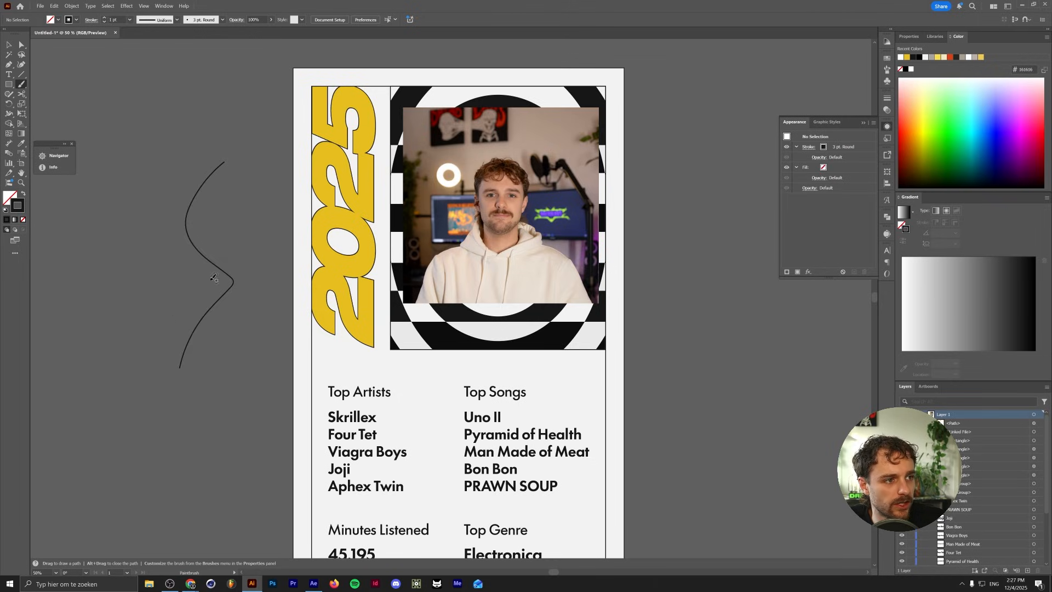
key(ctrl+z)
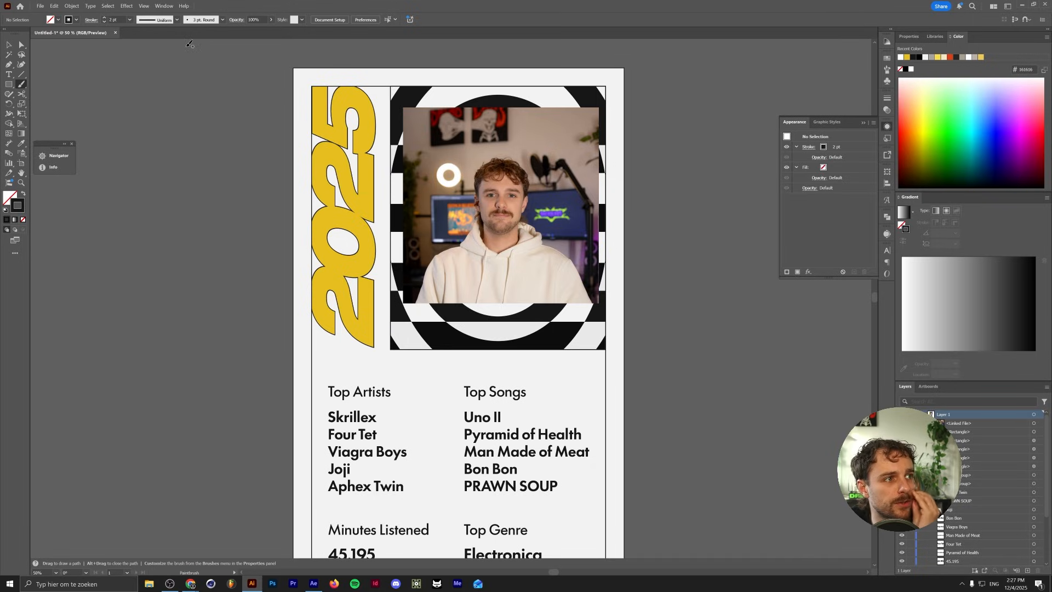
Step: Set the Paintbrush tool's fidelity to fully Accurate and draw a wavy test stroke beside the artboard
double_click(22, 86)
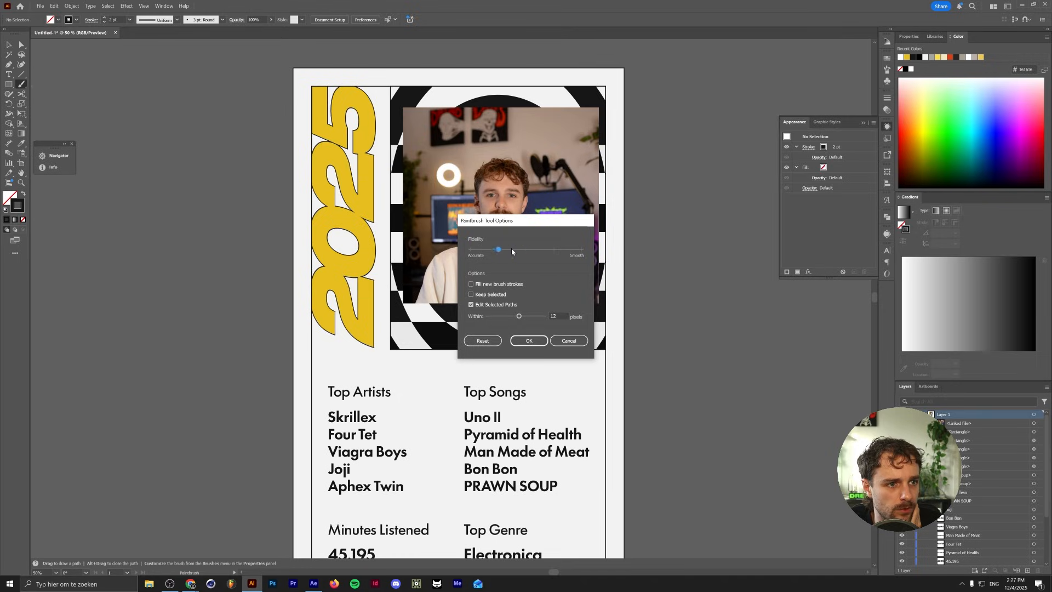
click(529, 341)
mouse_move(166, 199)
mouse_down()
mouse_move(188, 252)
mouse_move(216, 268)
mouse_move(205, 374)
mouse_move(235, 395)
mouse_move(156, 428)
mouse_up()
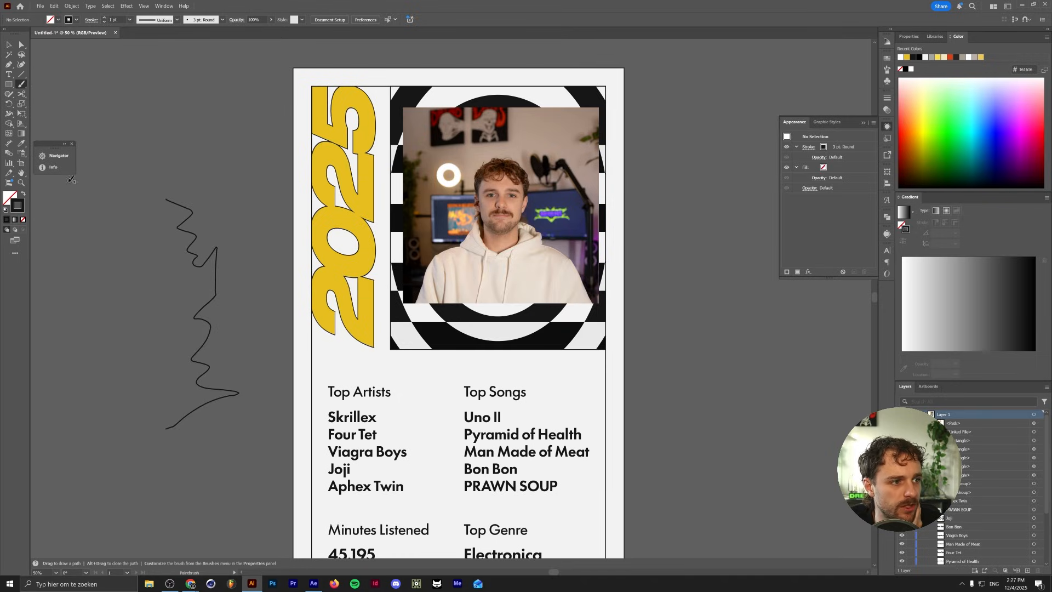
Step: Adjust the Paintbrush tool options once more and draw a second wavy test stroke next to the first one
double_click(22, 85)
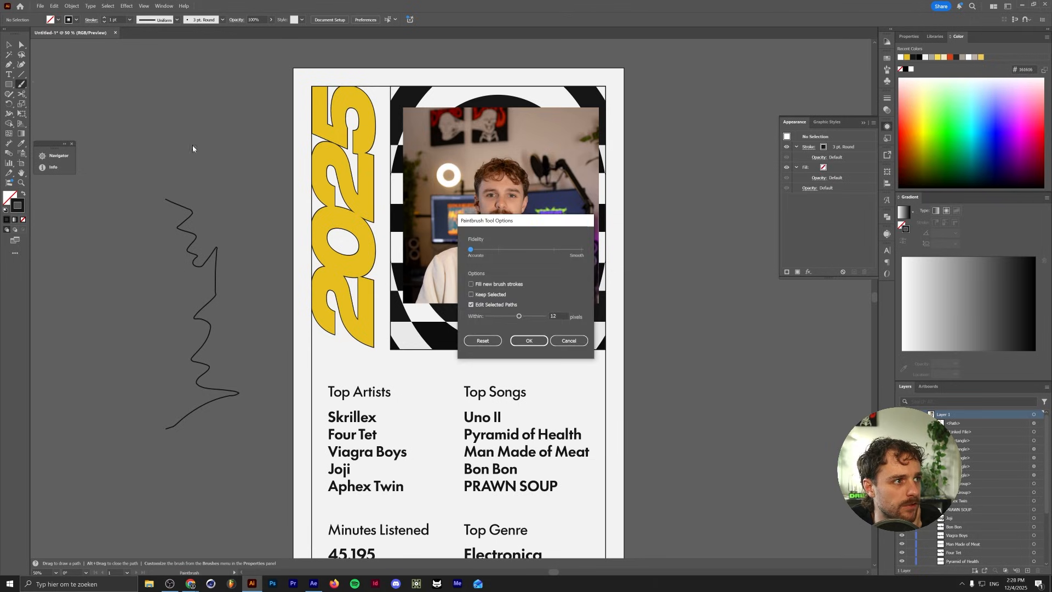
click(529, 341)
mouse_move(225, 196)
mouse_down()
mouse_move(262, 270)
mouse_move(258, 359)
mouse_up()
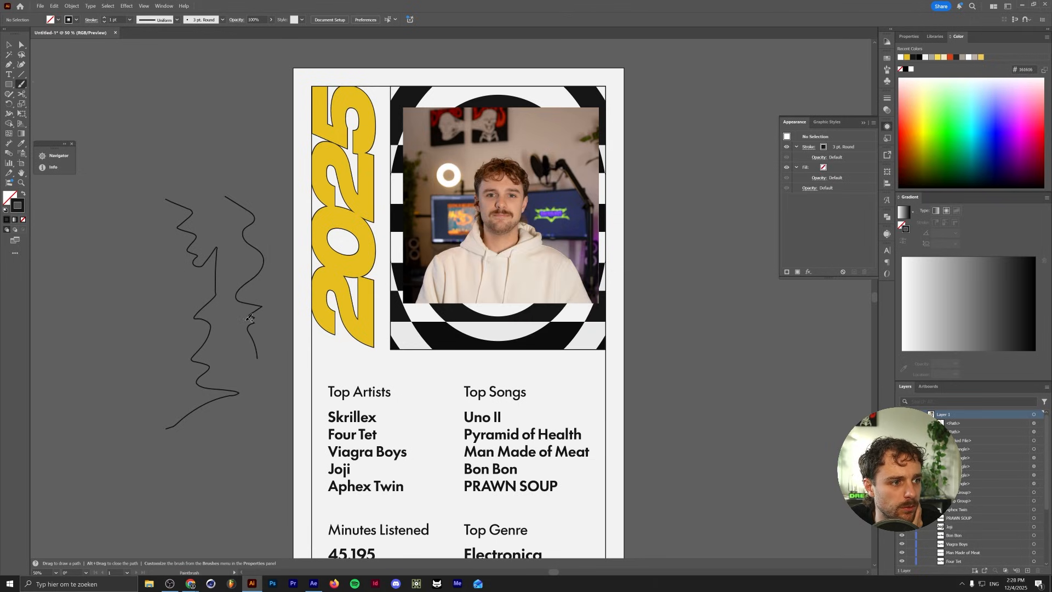
Step: Delete both wavy test strokes beside the artboard
click(9, 44)
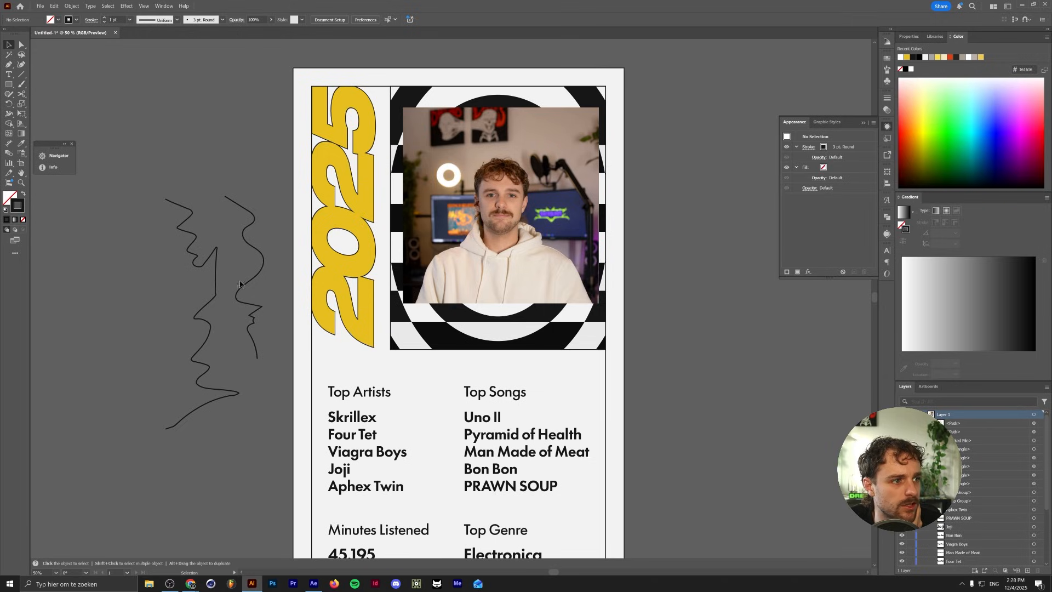
click(245, 268)
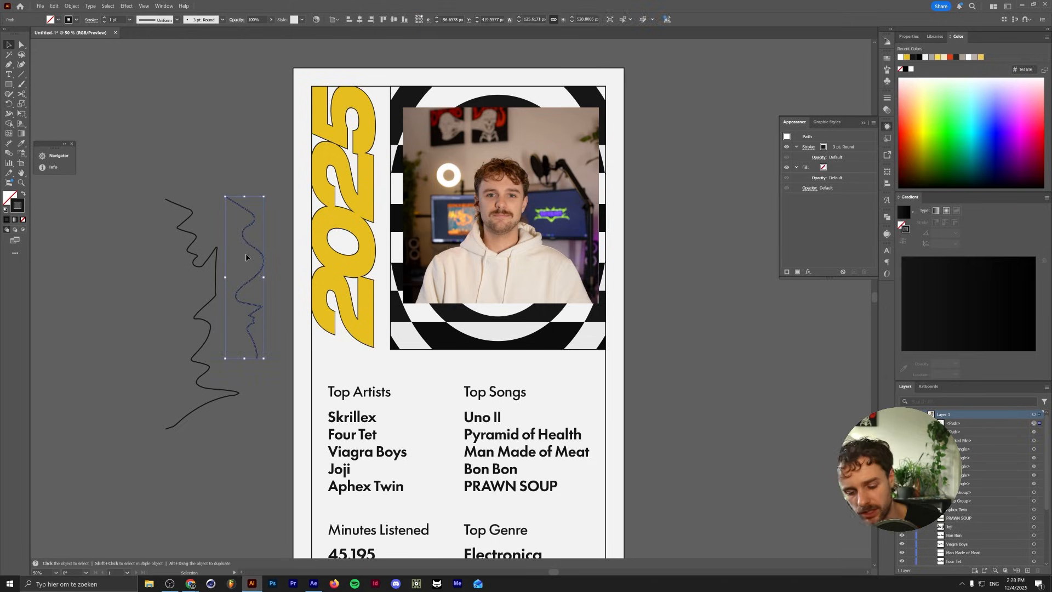
key(Delete)
drag(245, 252, 150, 343)
key(Delete)
Step: Paint three loose, looping scribble strokes across the yellow 2025 title, the ring pattern and the portrait photo
key(b)
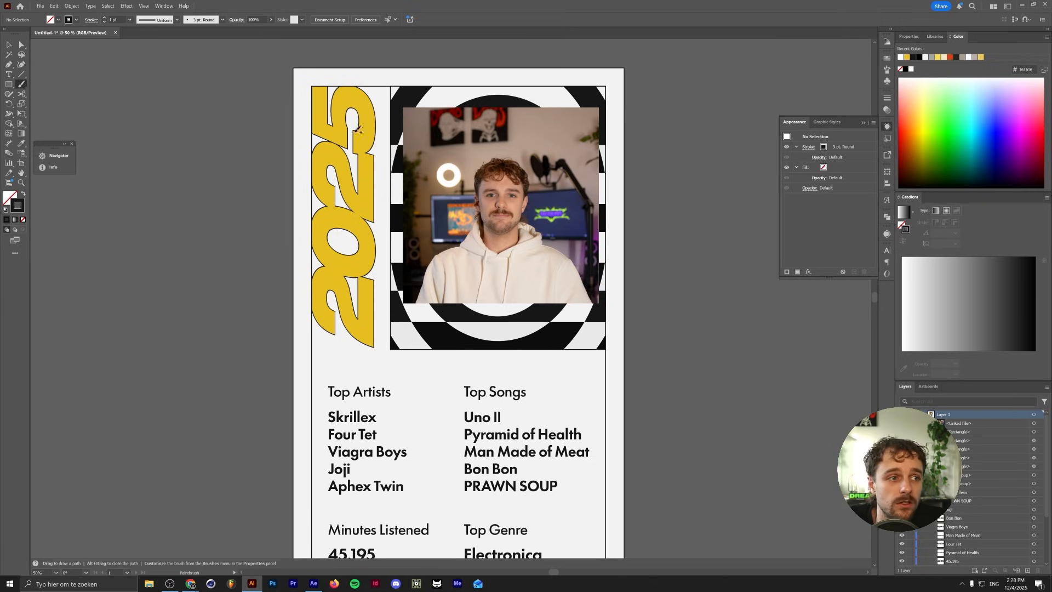
mouse_move(395, 345)
mouse_down()
mouse_move(327, 278)
mouse_move(437, 71)
mouse_up()
drag(452, 347, 495, 95)
drag(360, 339, 671, 95)
Step: Select the three scribble paths, send them behind the portrait photo and group them
key(v)
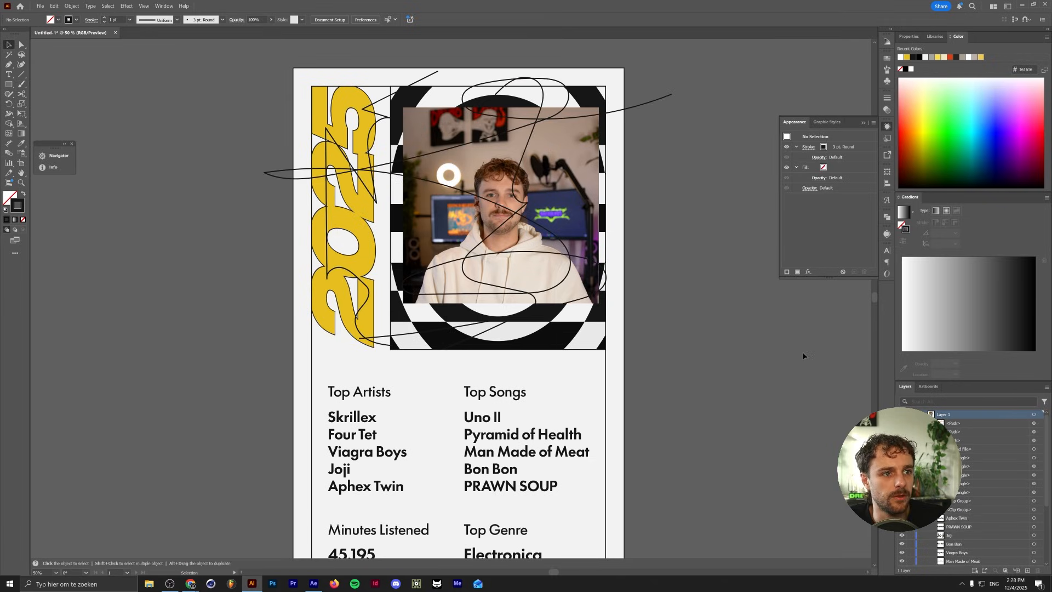
click(1040, 423)
shift+click(1039, 432)
shift+click(1039, 440)
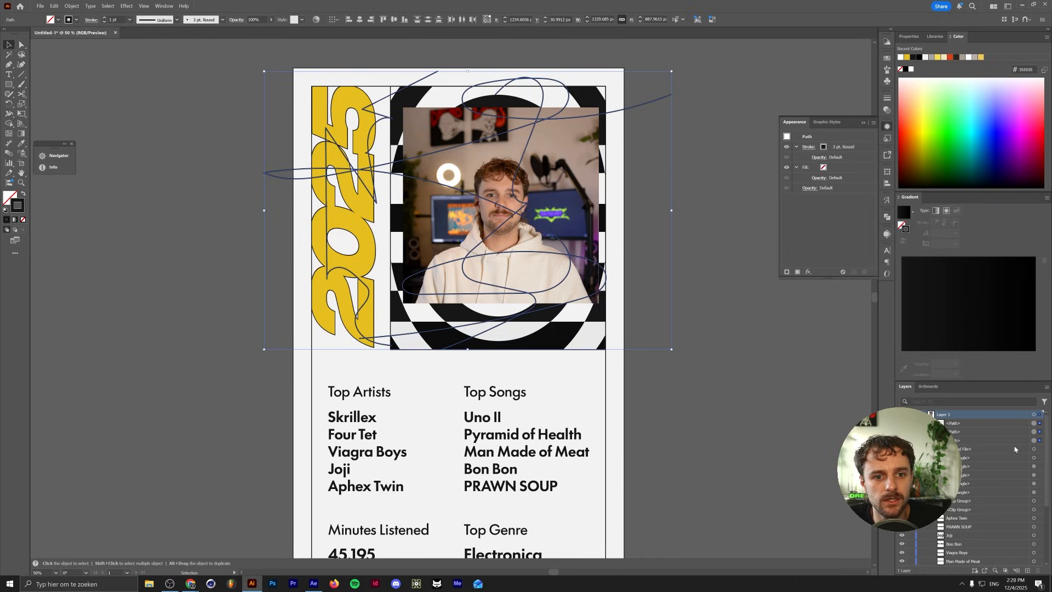
key(ctrl+bracketleft)
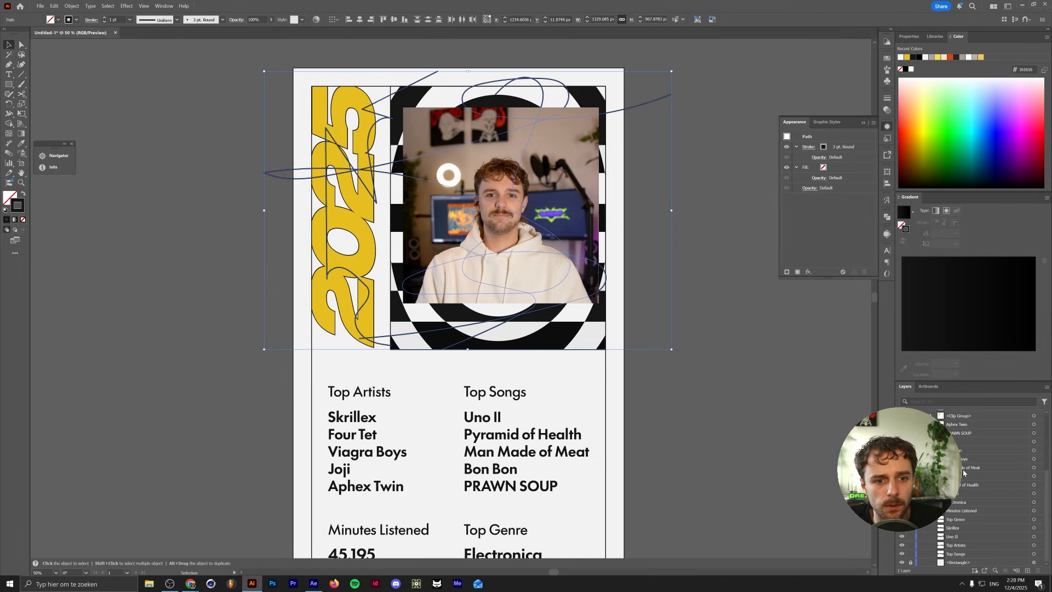
key(ctrl+g)
Step: Move the scribble group into the clip group that holds the 2025 title, so the inset frame masks it
drag(955, 487, 954, 492)
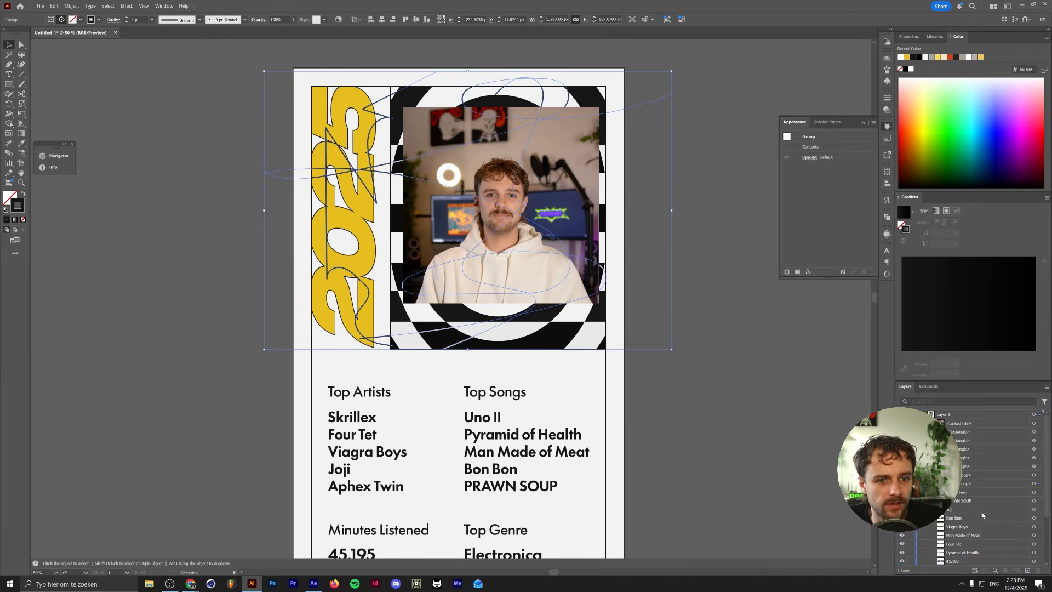
click(934, 483)
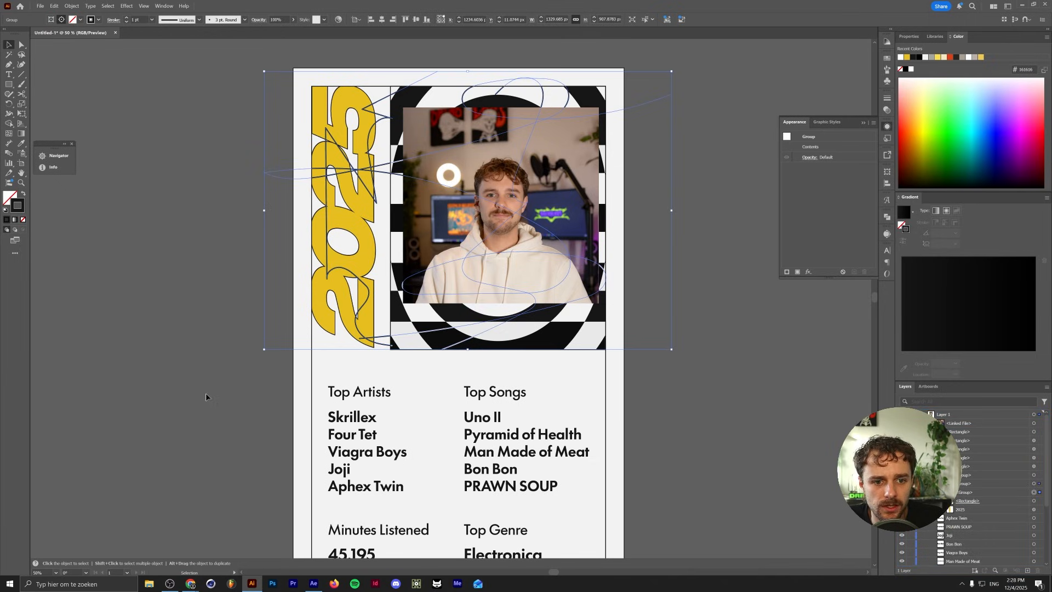
click(669, 390)
scroll(672, 387, up, 1)
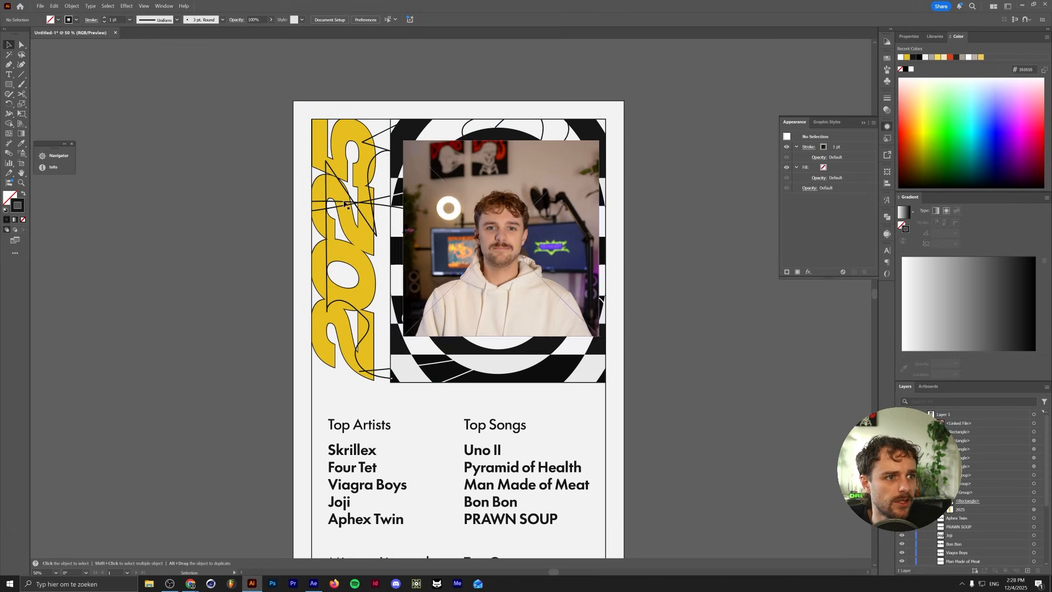
Step: Select the scribble group inside the clip group and set its stroke weight to 0.5 pt
click(1034, 492)
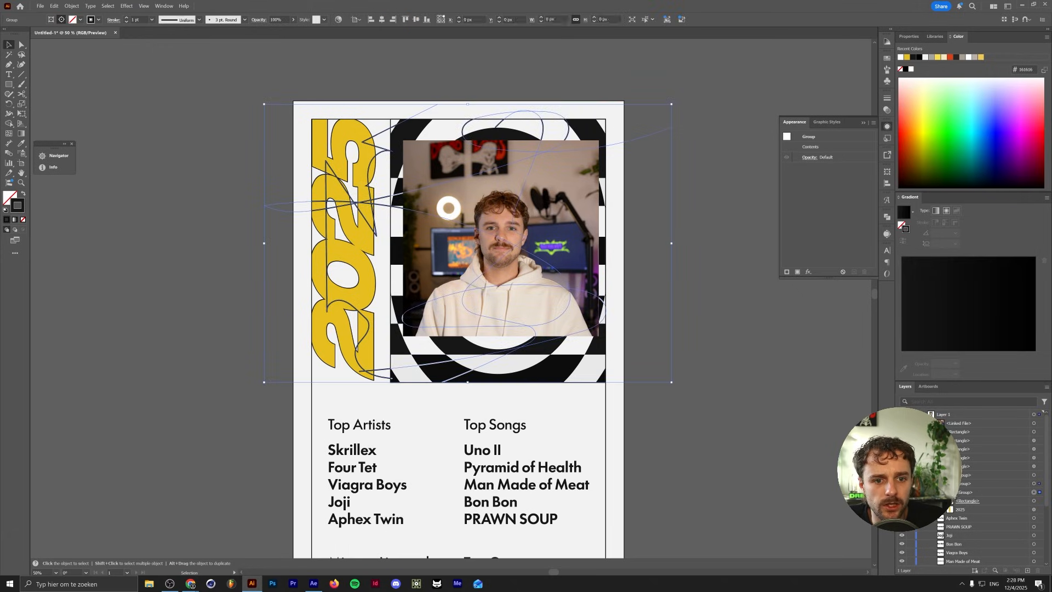
click(1040, 501)
click(1039, 509)
shift+click(1040, 519)
click(1034, 493)
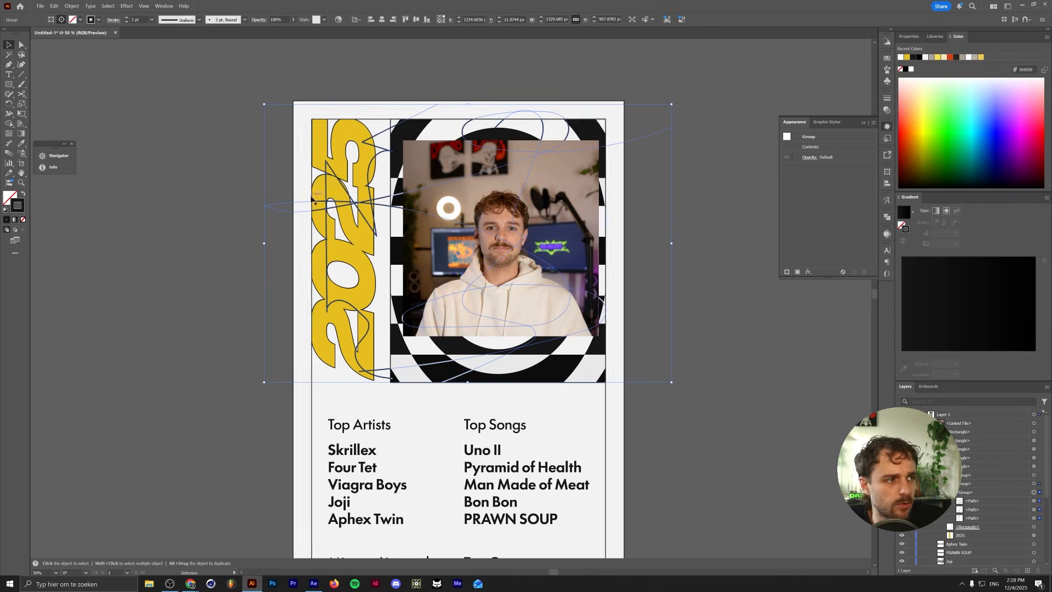
click(126, 18)
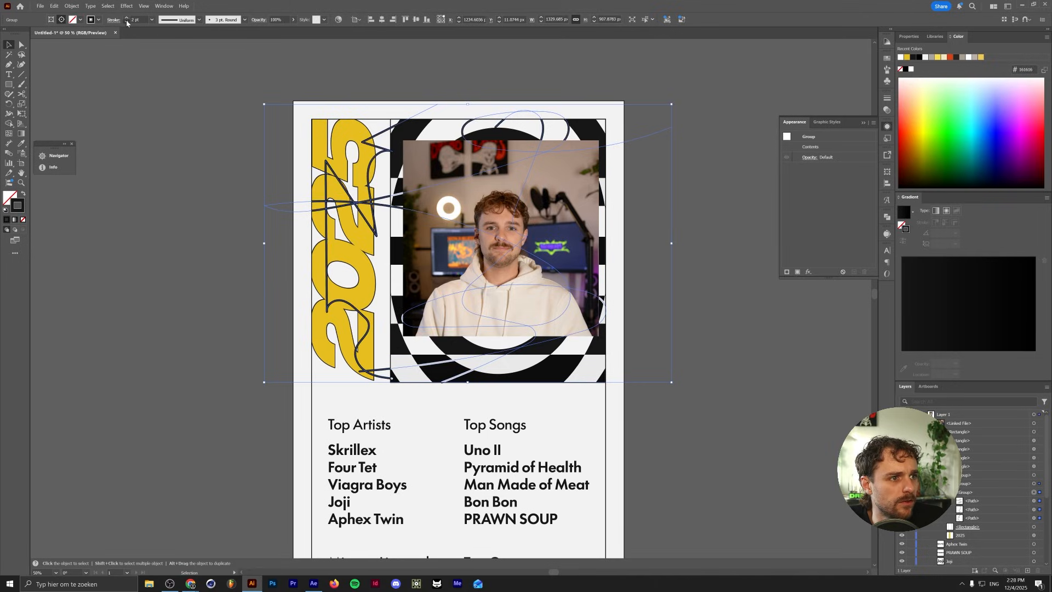
click(126, 22)
click(126, 22)
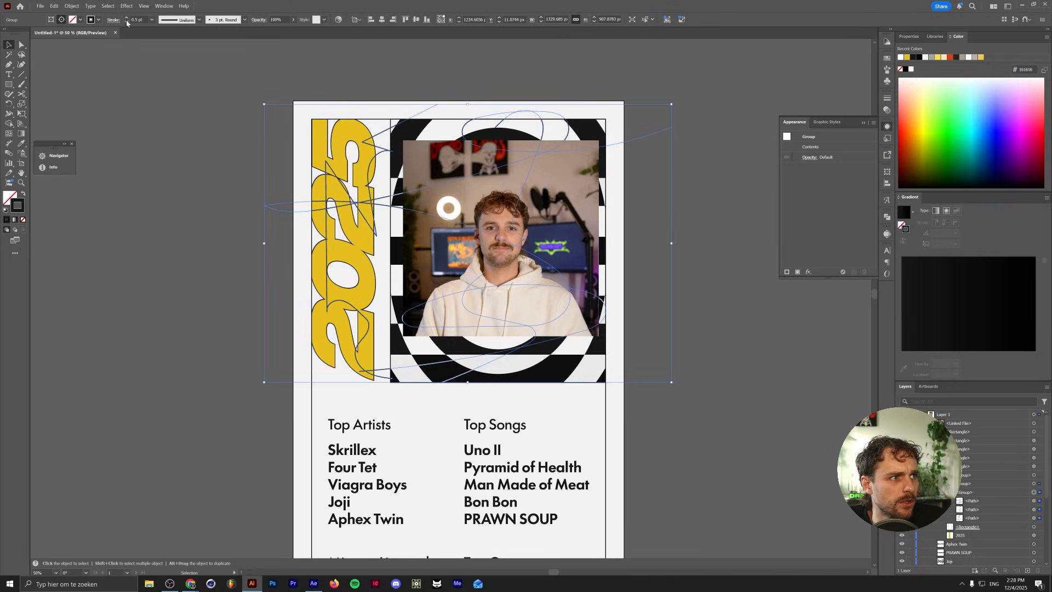
click(252, 144)
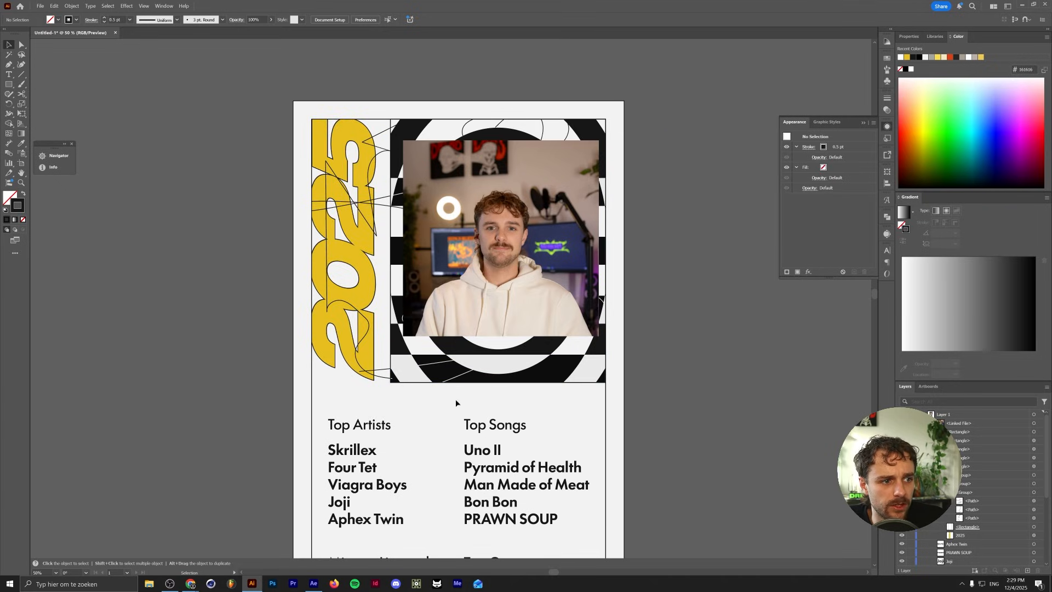
Step: Move the clip group with the title and scribbles above the ring pattern's clip group in the layer stack
scroll(933, 465, down, 1)
click(932, 457)
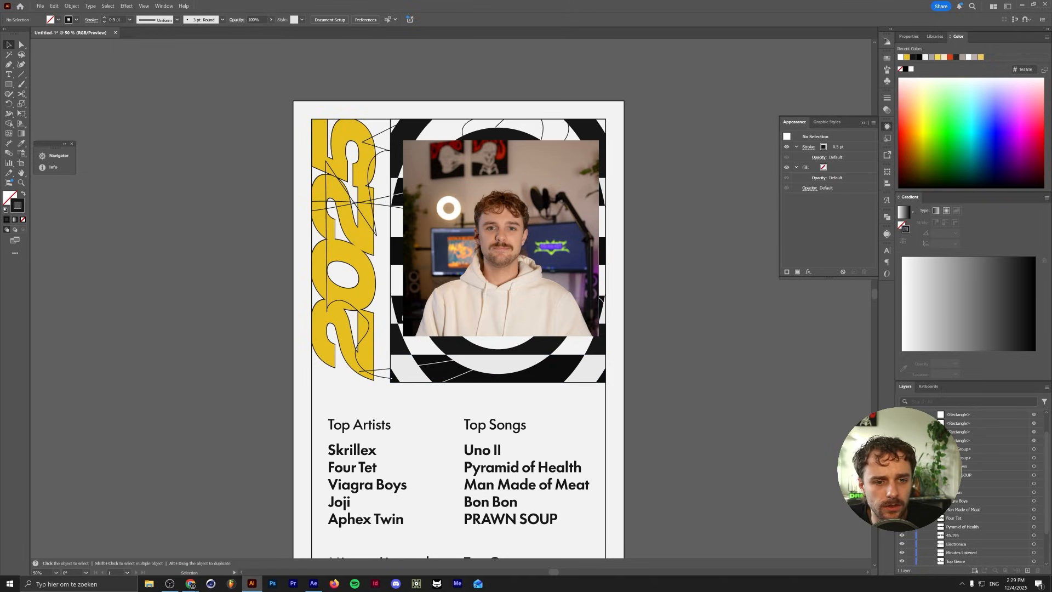
click(952, 457)
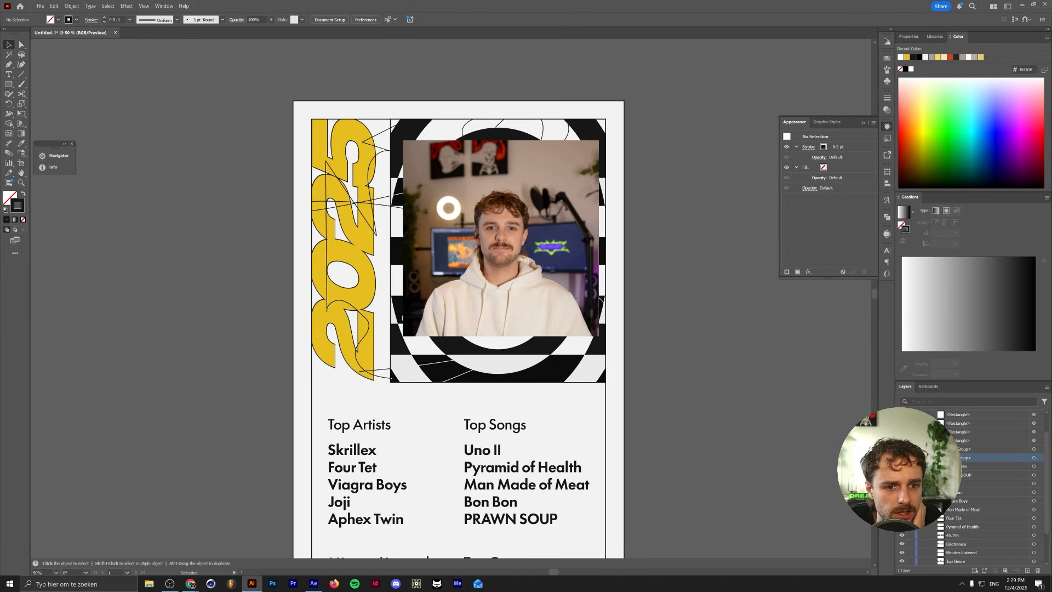
click(342, 335)
drag(962, 460, 958, 445)
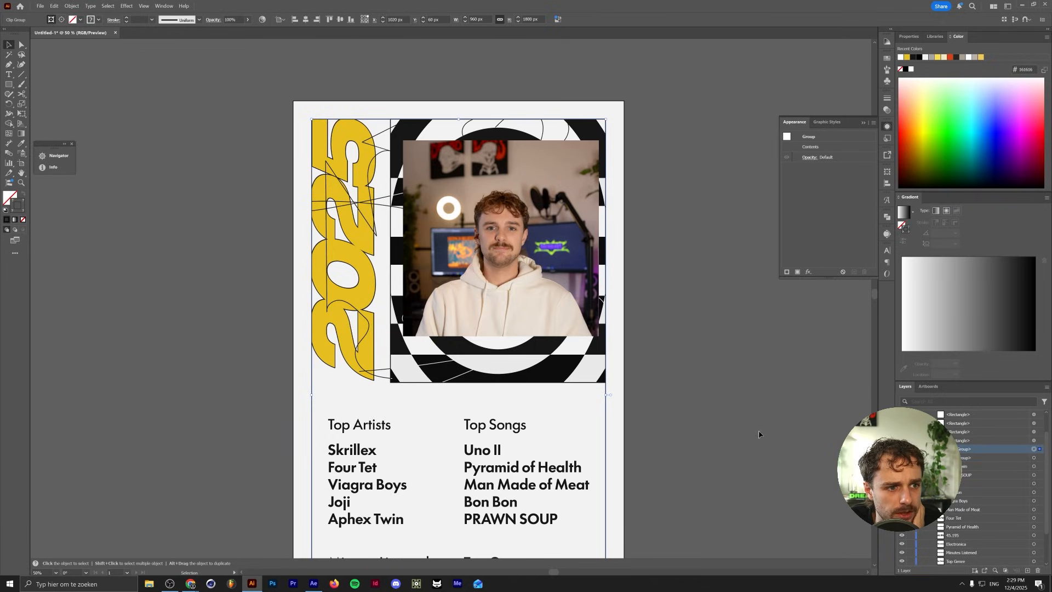
Step: Restack the pattern's rectangles and inversion bars below the title clip group, leaving that group directly under the portrait photo
scroll(959, 466, up, 2)
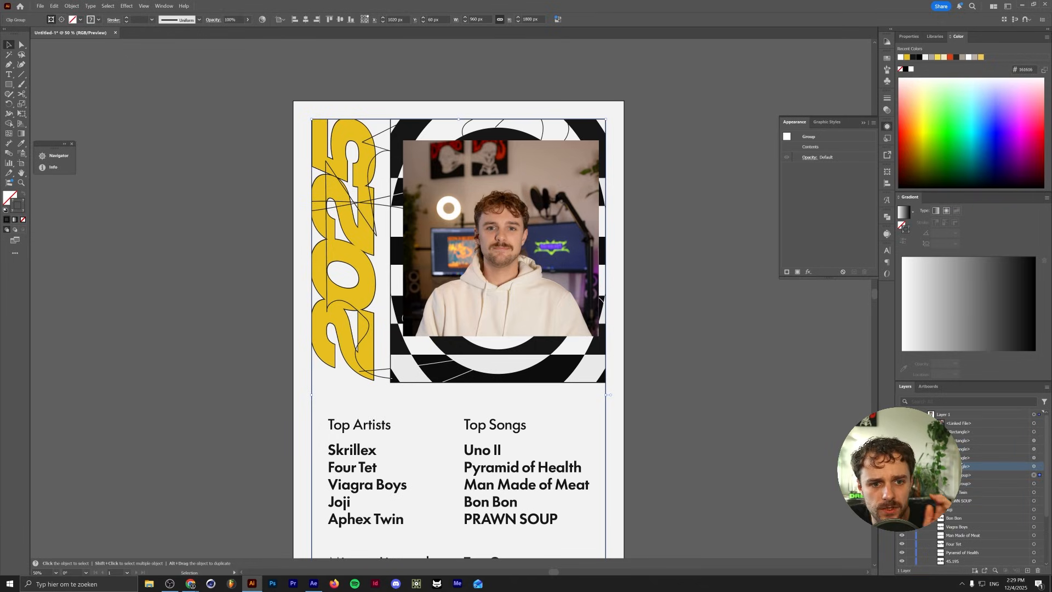
click(1040, 466)
shift+click(1040, 458)
shift+click(1040, 449)
shift+click(1039, 440)
shift+click(1041, 432)
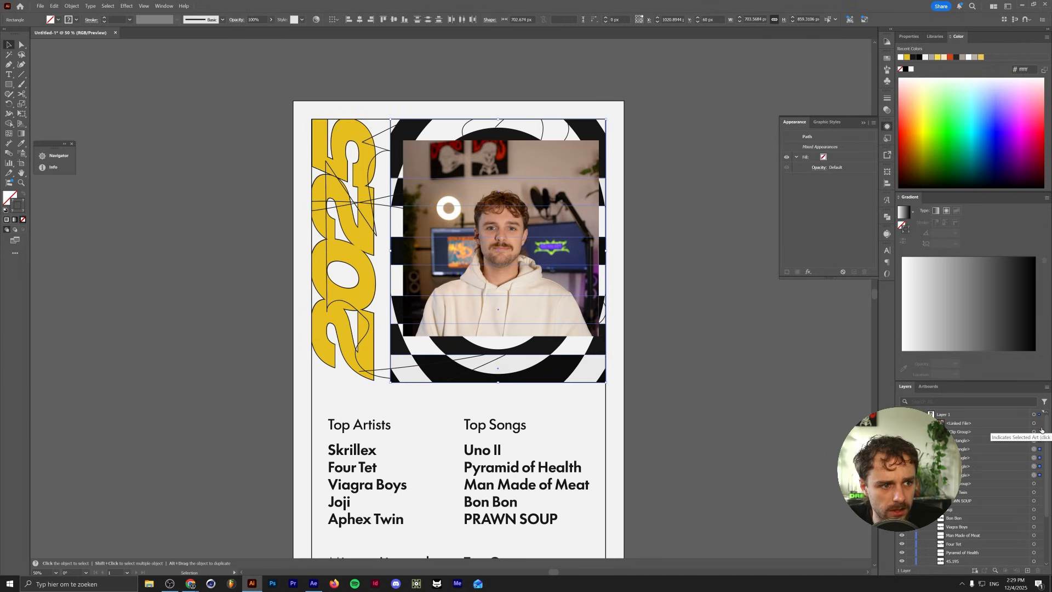
click(467, 406)
scroll(214, 270, down, 1)
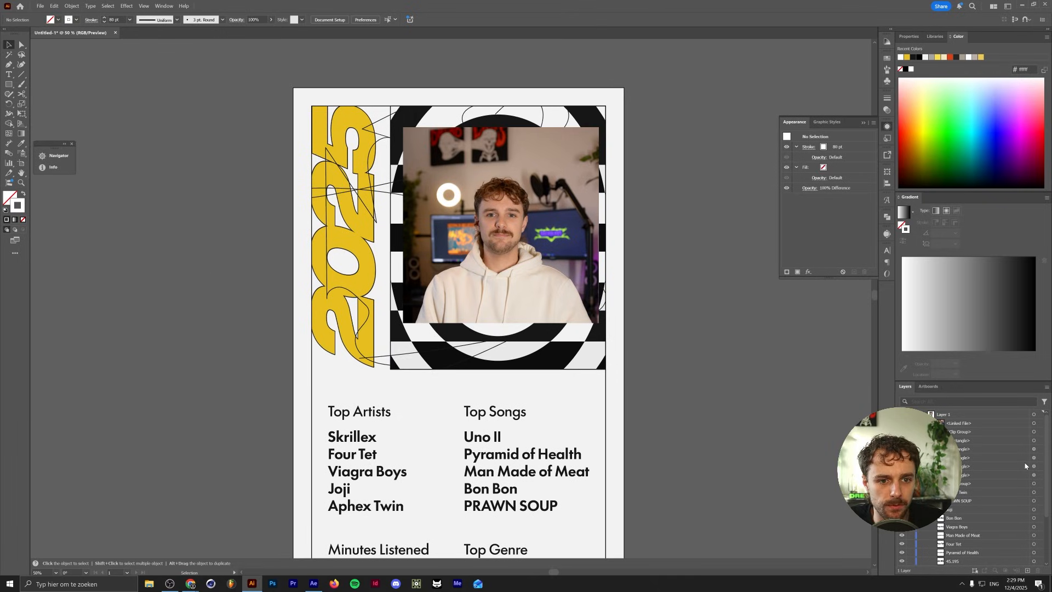
Step: Open the Asset Export panel and place a copy of the scribble group outside the clip group, on top of the layer
click(887, 155)
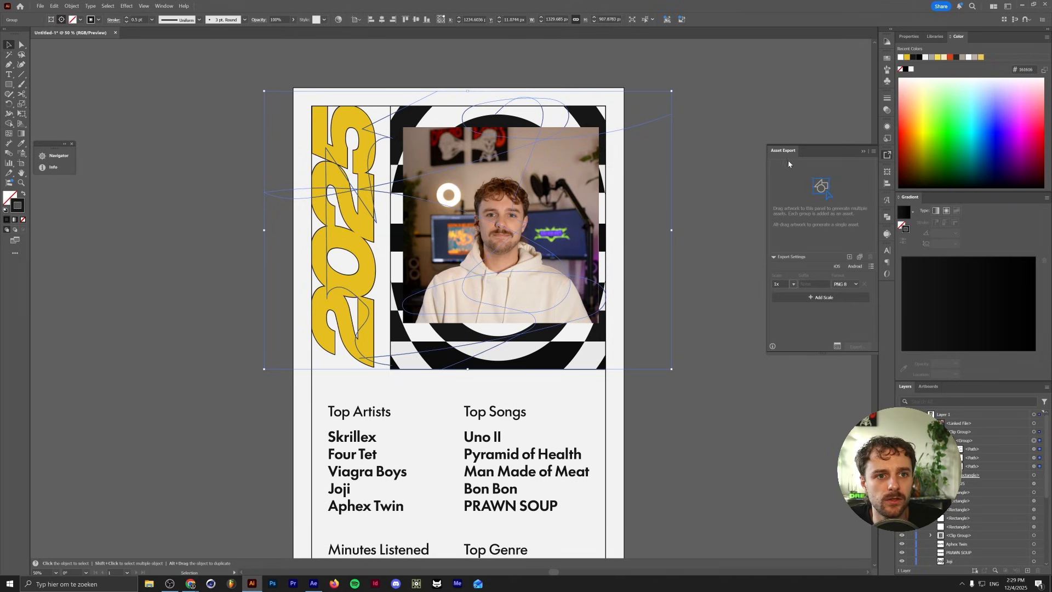
click(164, 5)
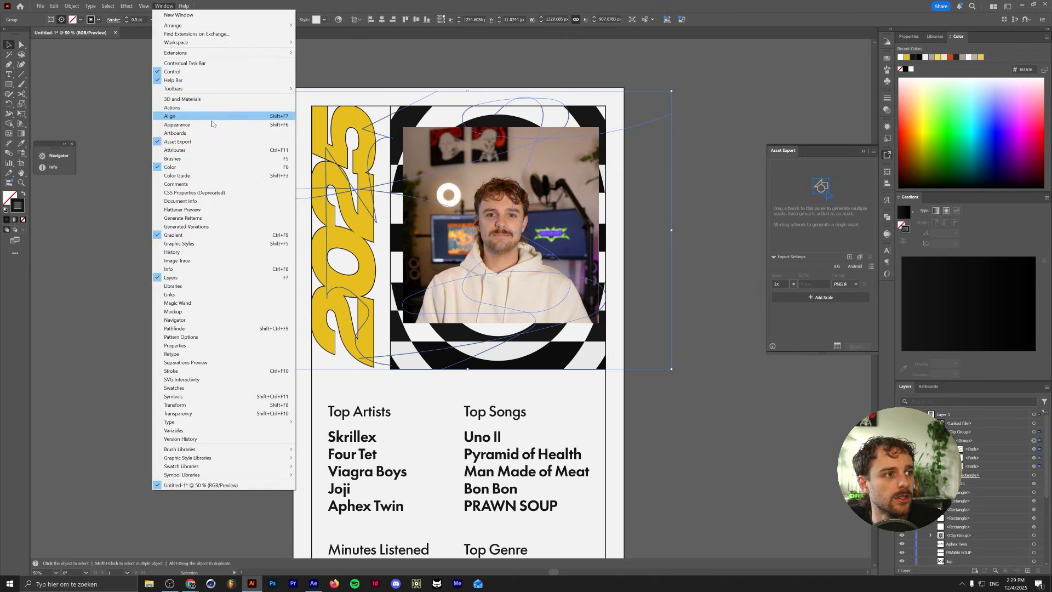
click(582, 3)
drag(643, 125, 680, 140)
key(a)
key(v)
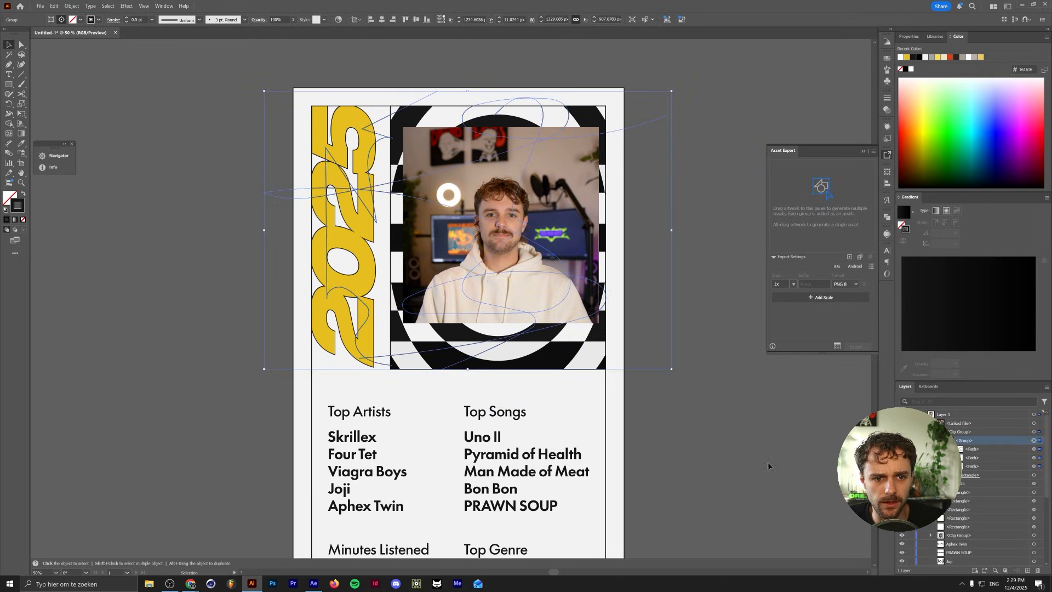
key(a)
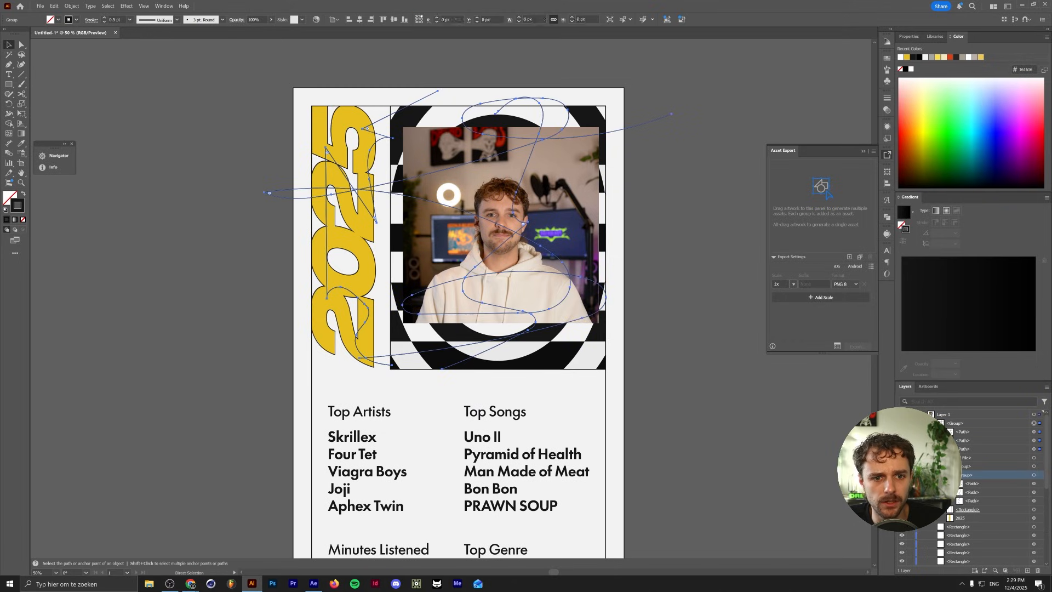
key(v)
Step: Add the unclipped scribble group as an export asset and name it Scribble
drag(646, 126, 785, 174)
double_click(785, 189)
text(Scribble)
key(Return)
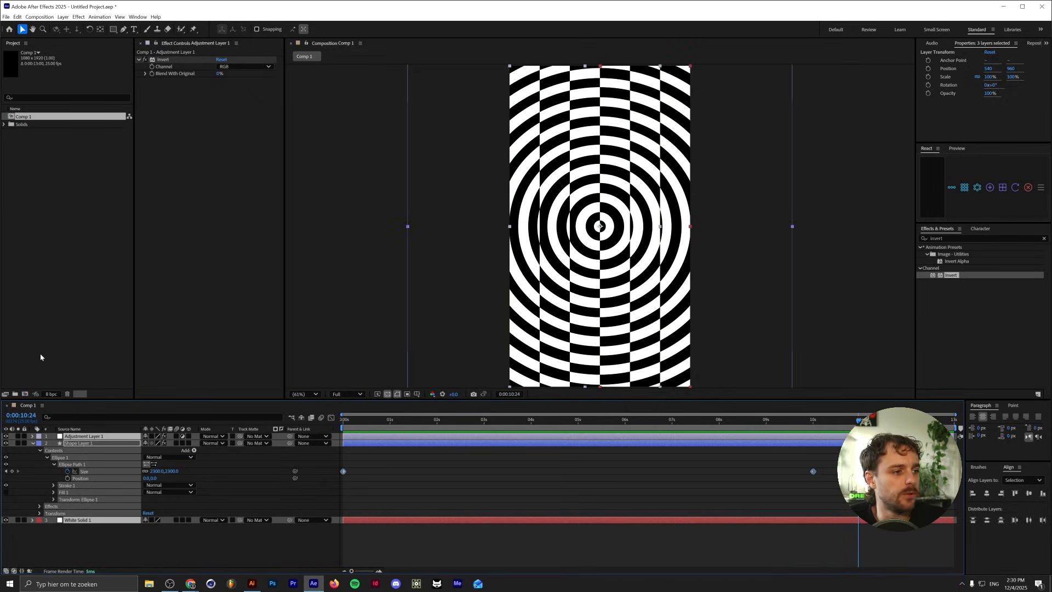
Step: Switch to After Effects and clear the old project by deleting Comp 1 with its layers and the Solids folder
key(Delete)
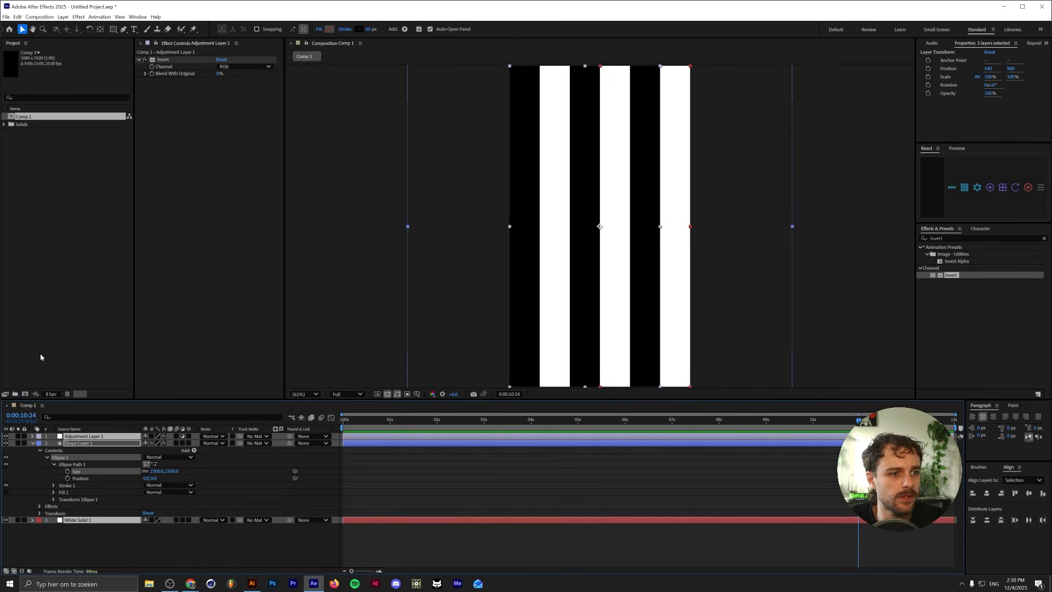
key(Delete)
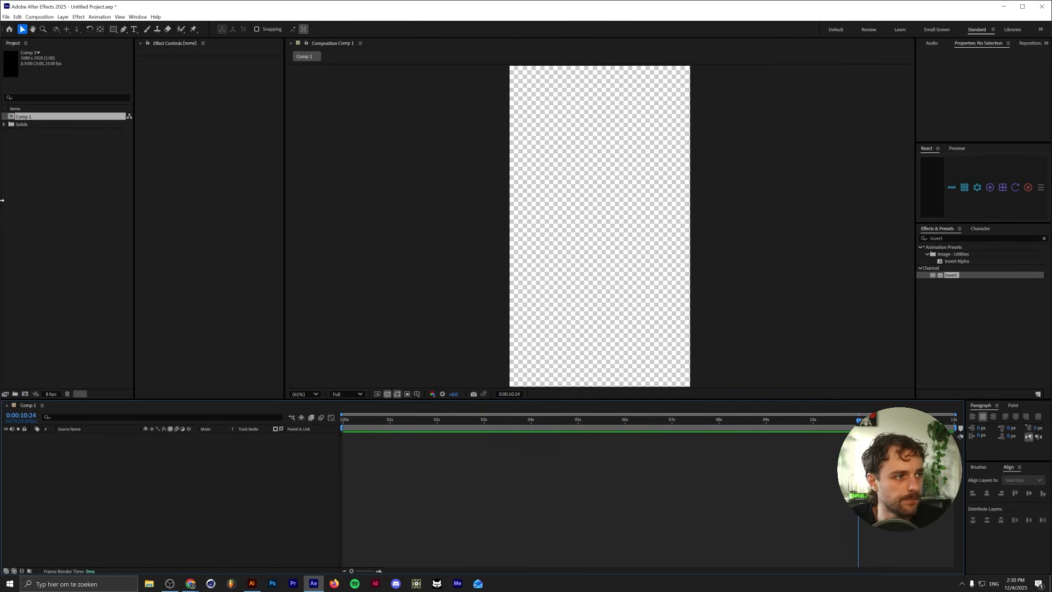
click(22, 125)
key(Delete)
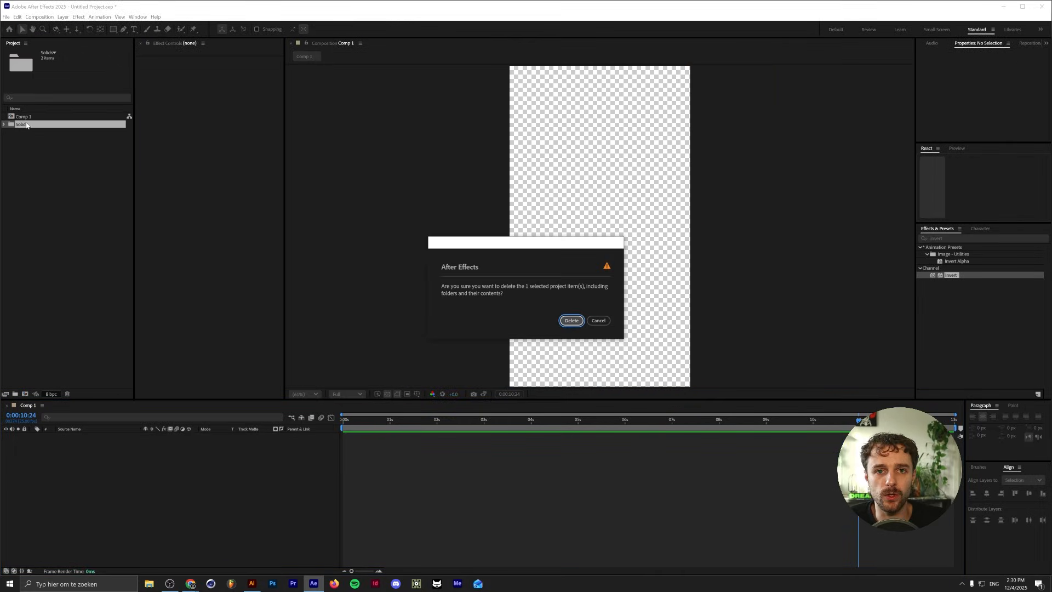
click(571, 321)
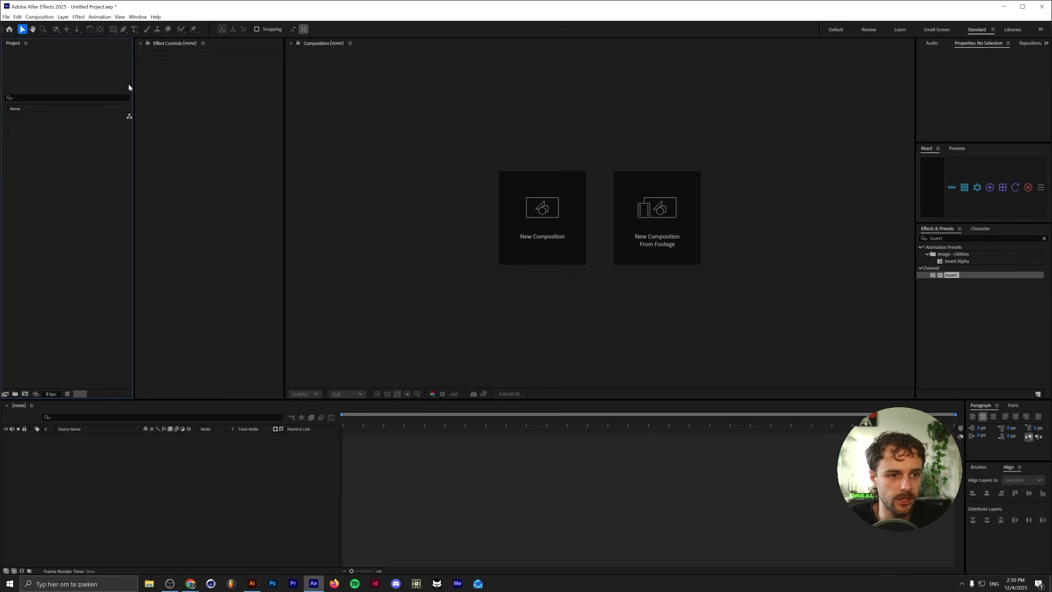
Step: Create a 1080 × 1920 px composition at 30 fps named Spotify Wrapped Animation
click(539, 227)
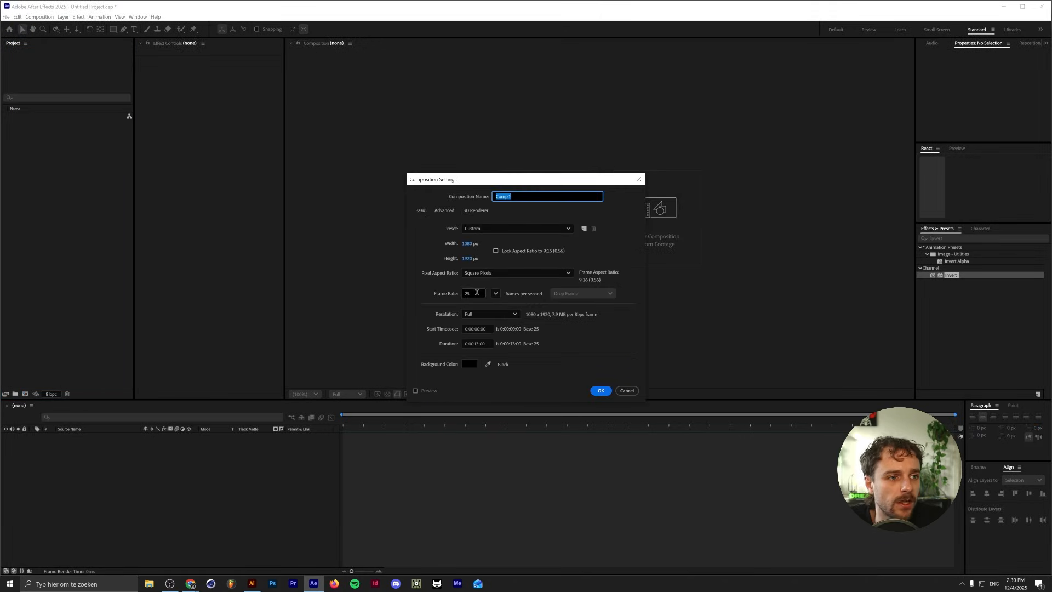
click(496, 293)
click(498, 378)
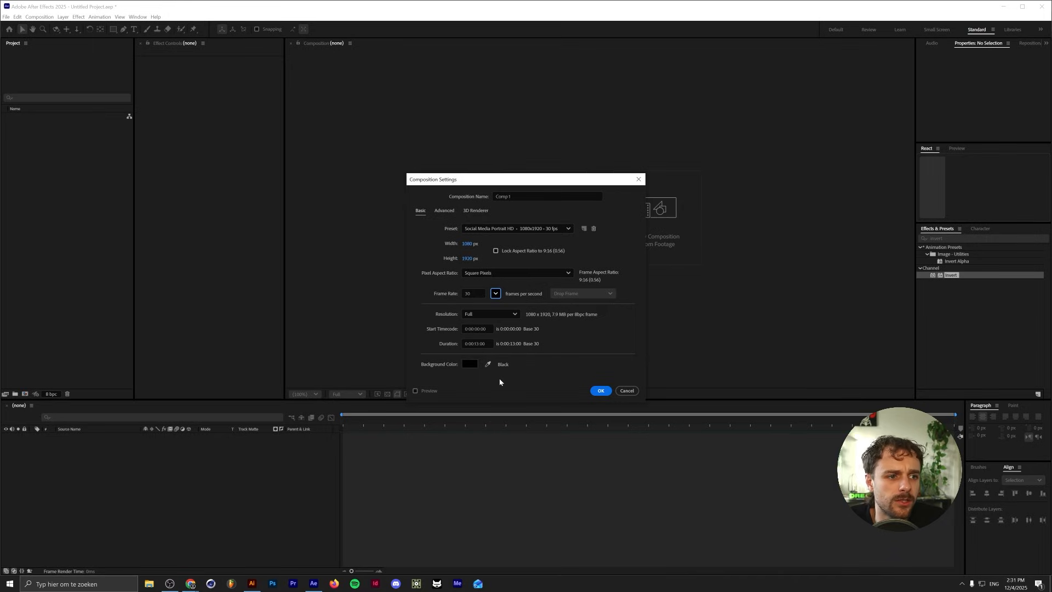
triple_click(504, 196)
text(Spot)
text(ify Wrapped Animation)
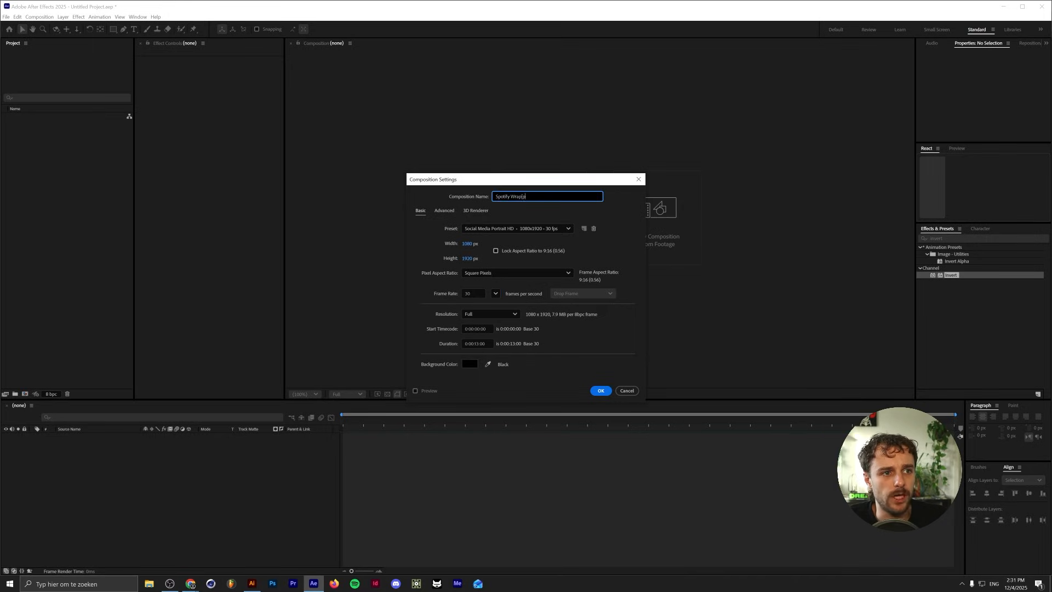
key(Return)
Step: Import the exported Scribble.png from the Tutorials folder into the project
key(ctrl+i)
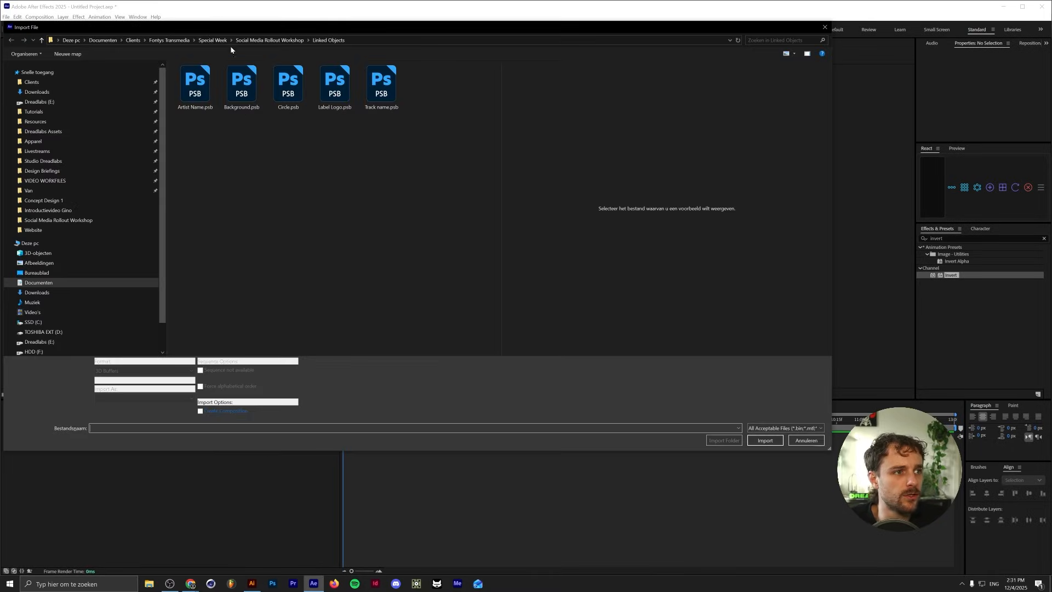
click(43, 112)
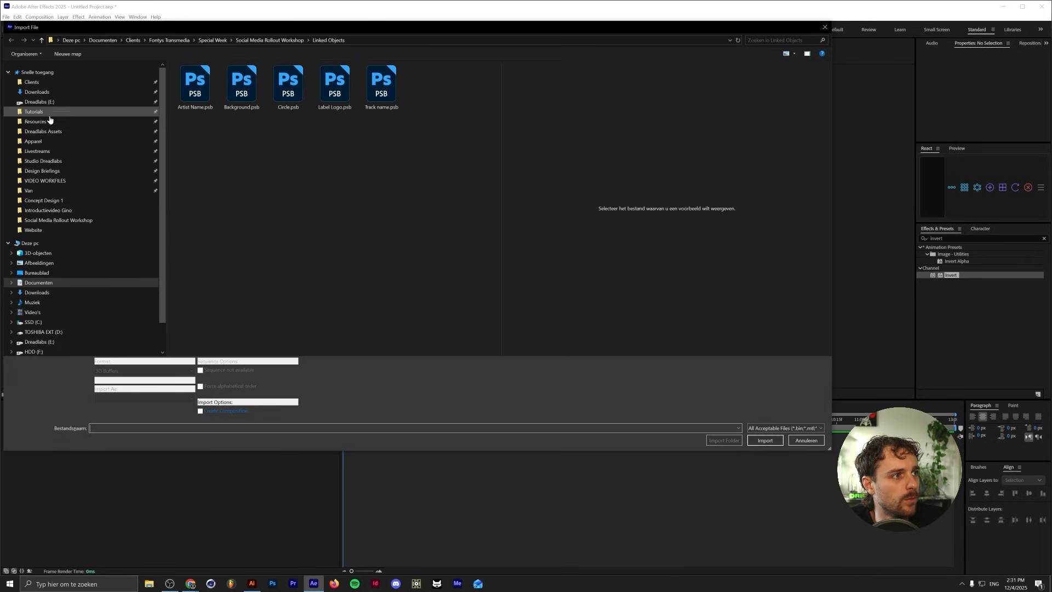
click(234, 90)
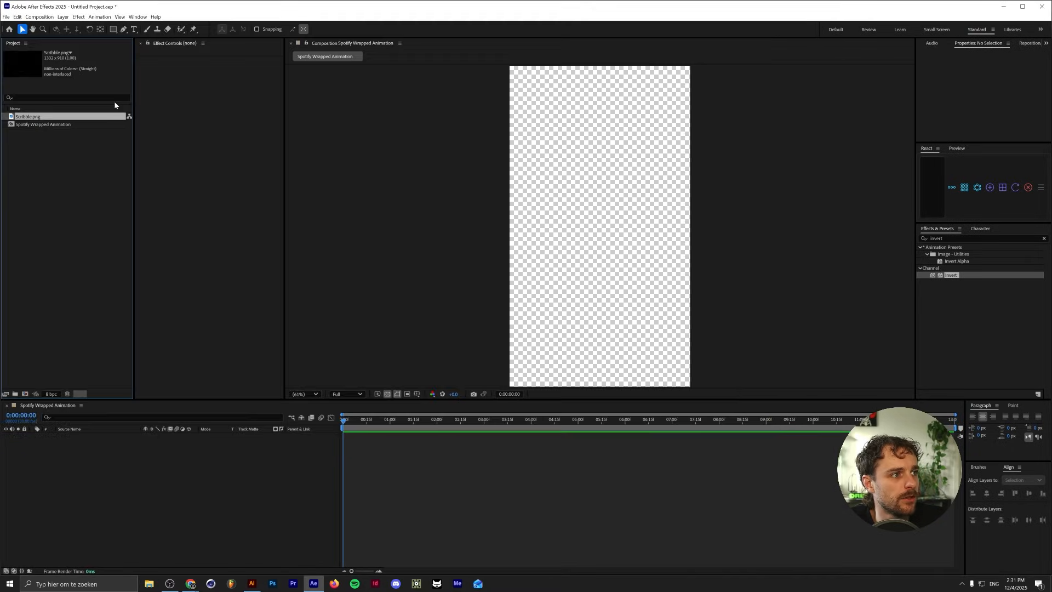
Step: Place Scribble.png in the composition and add a white solid below it as the background
click(63, 17)
mouse_move(74, 25)
click(210, 35)
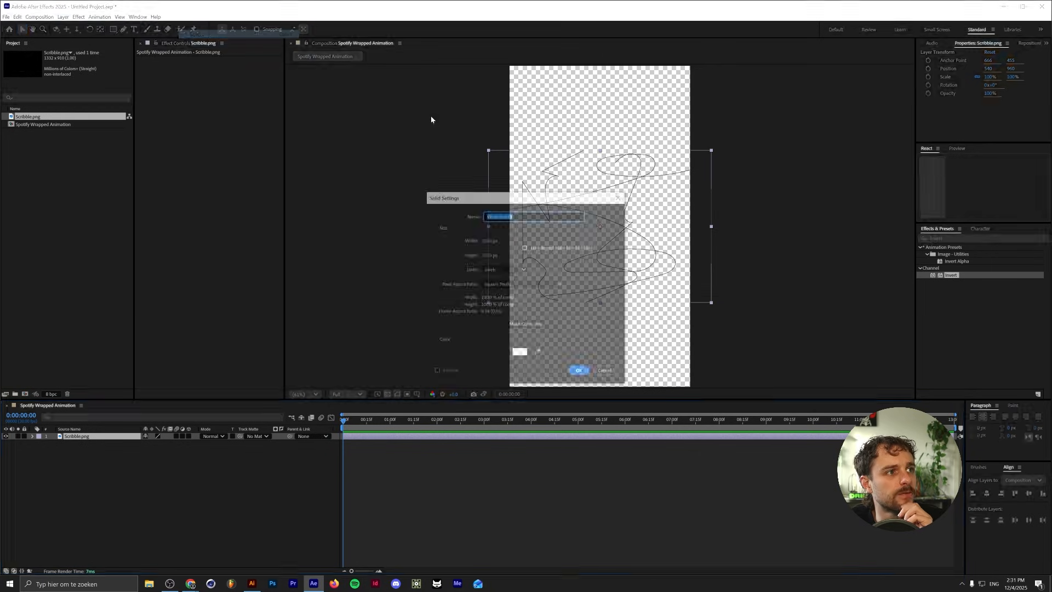
key(Return)
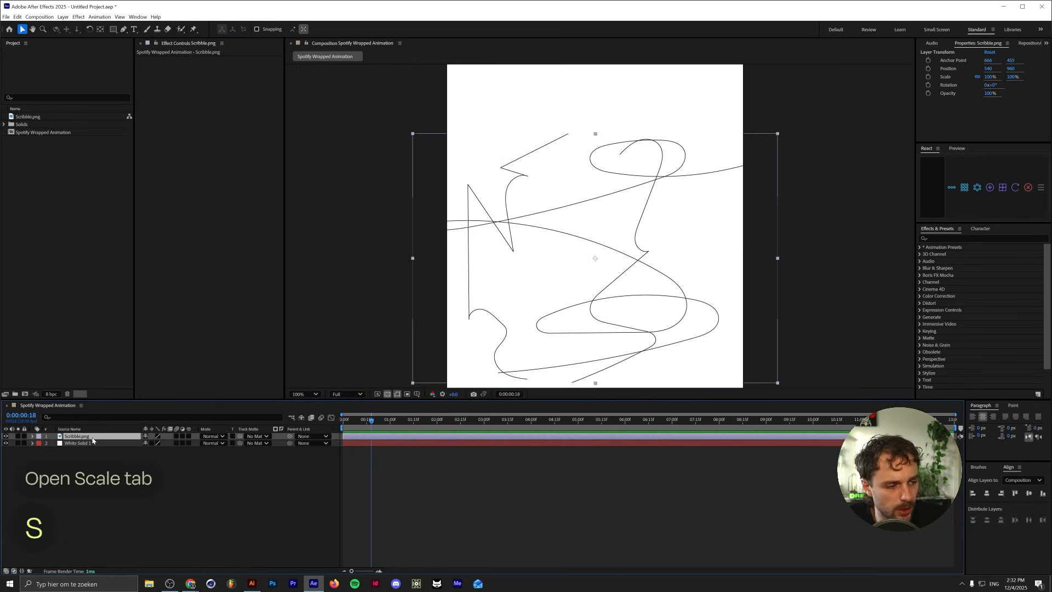
Step: Add the expression wiggle(12,1) to the Scribble.png layer's Scale and preview the motion
key(s)
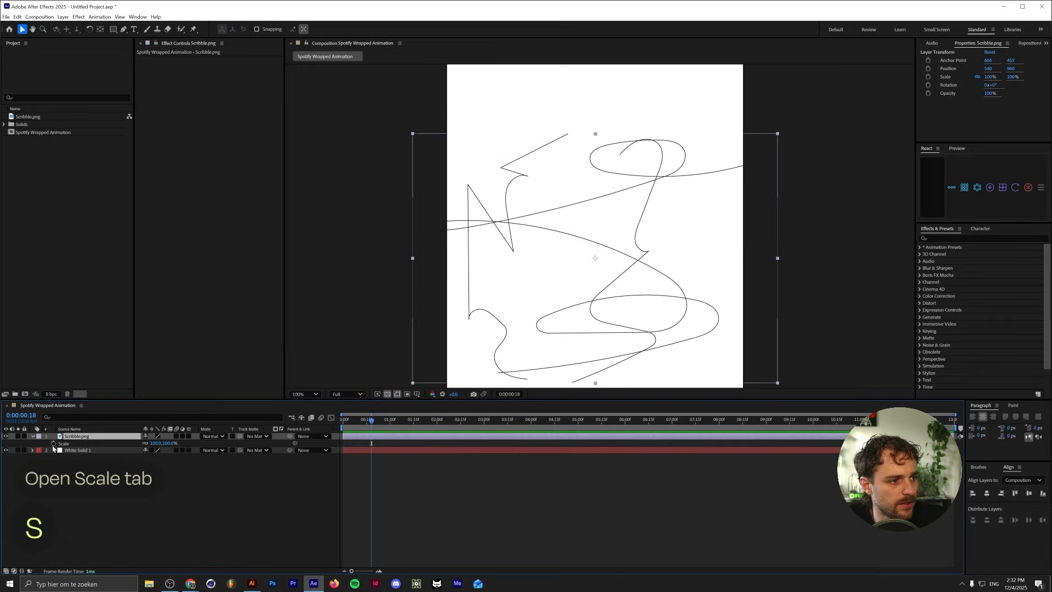
alt+click(53, 444)
text(wiggle(12,1)
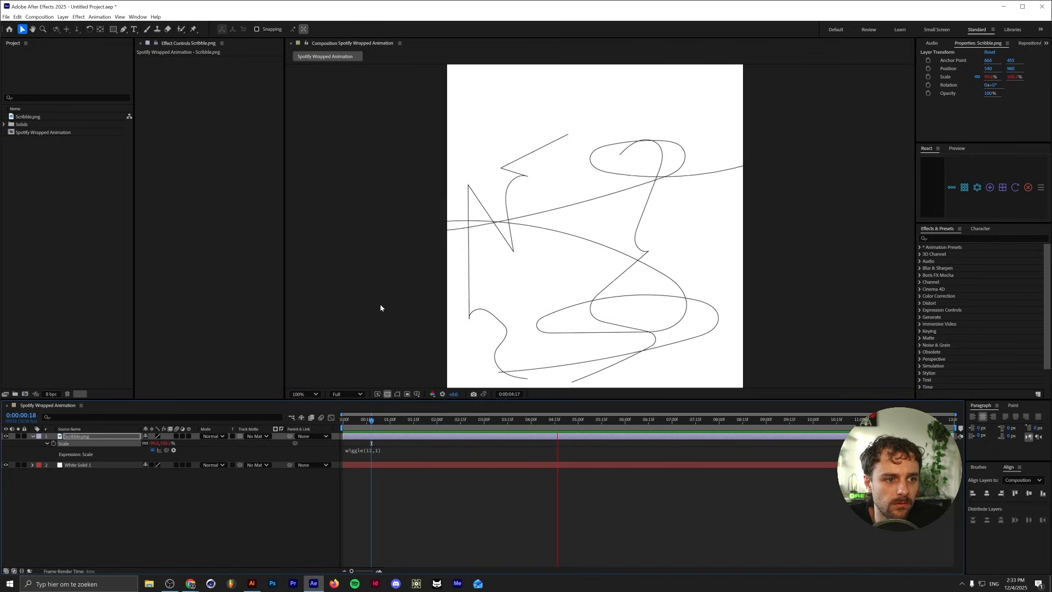
key(space)
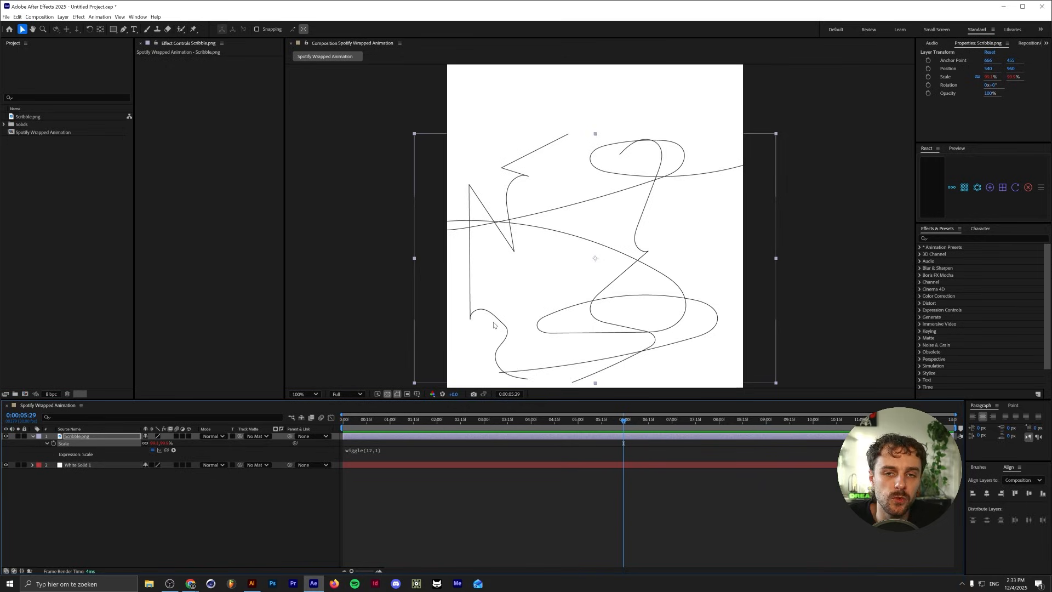
key(space)
Step: Try a stronger wobble by changing the scribble's Scale expression to wiggle(12,10) and preview it
click(373, 450)
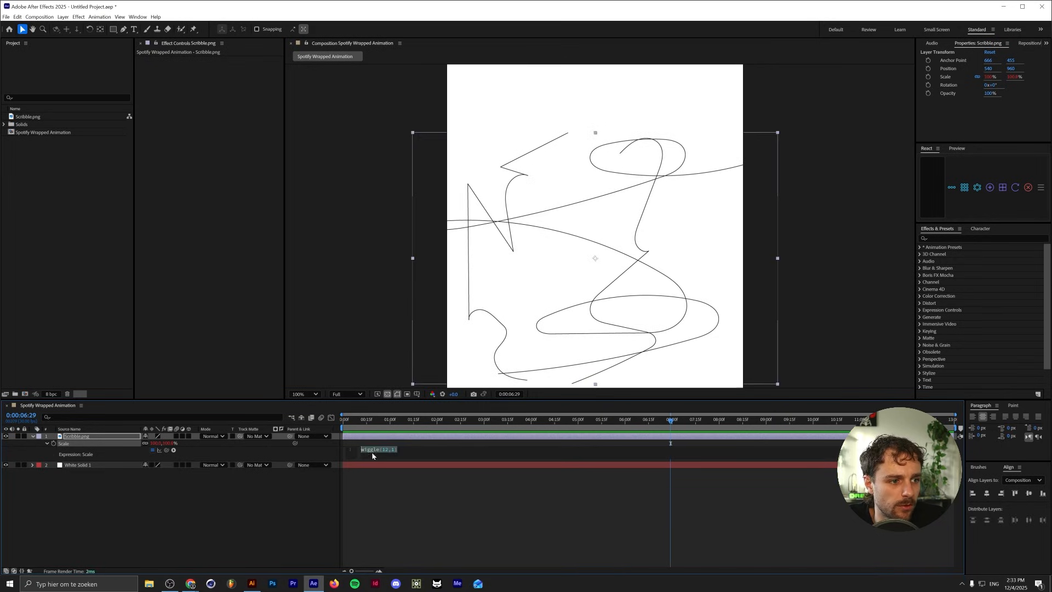
click(435, 440)
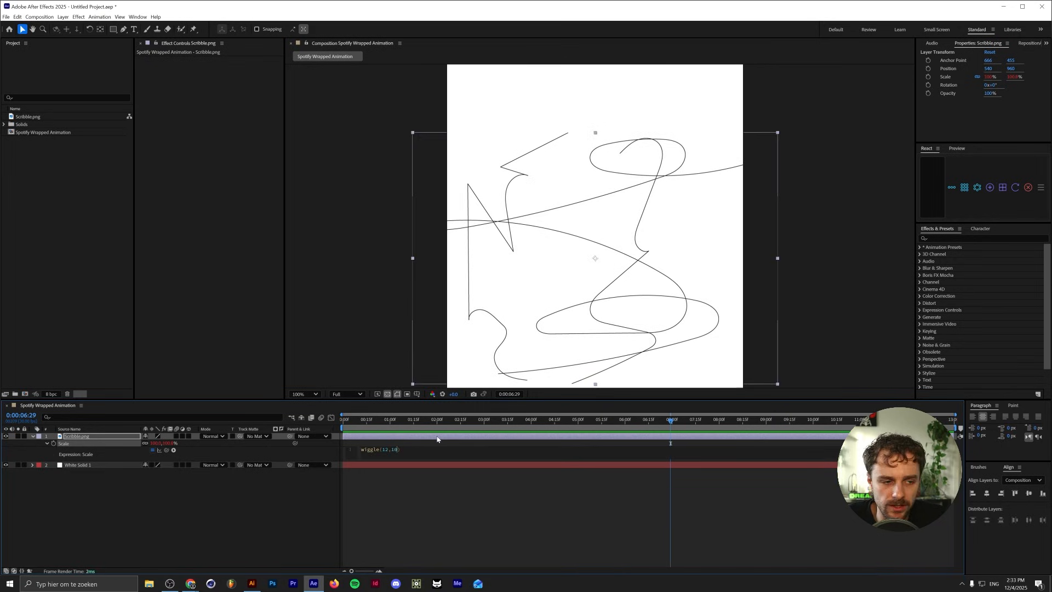
key(space)
Step: Try a slower wobble by changing the scribble's Scale expression to wiggle(6,10) and play the result
click(374, 451)
click(386, 449)
key(BackSpace)
key(BackSpace)
text(6)
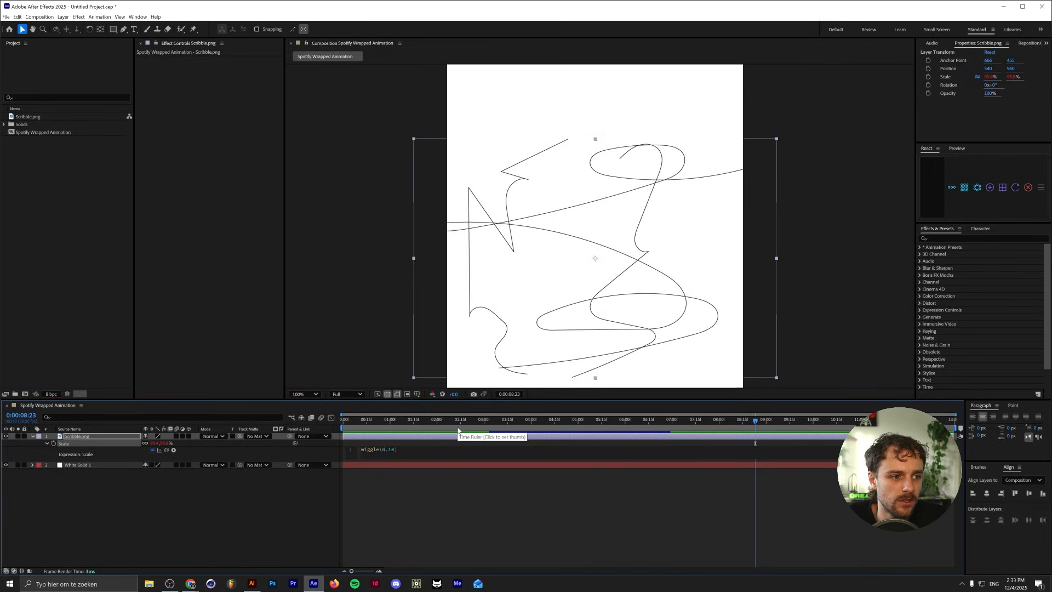
key(KP_Enter)
key(space)
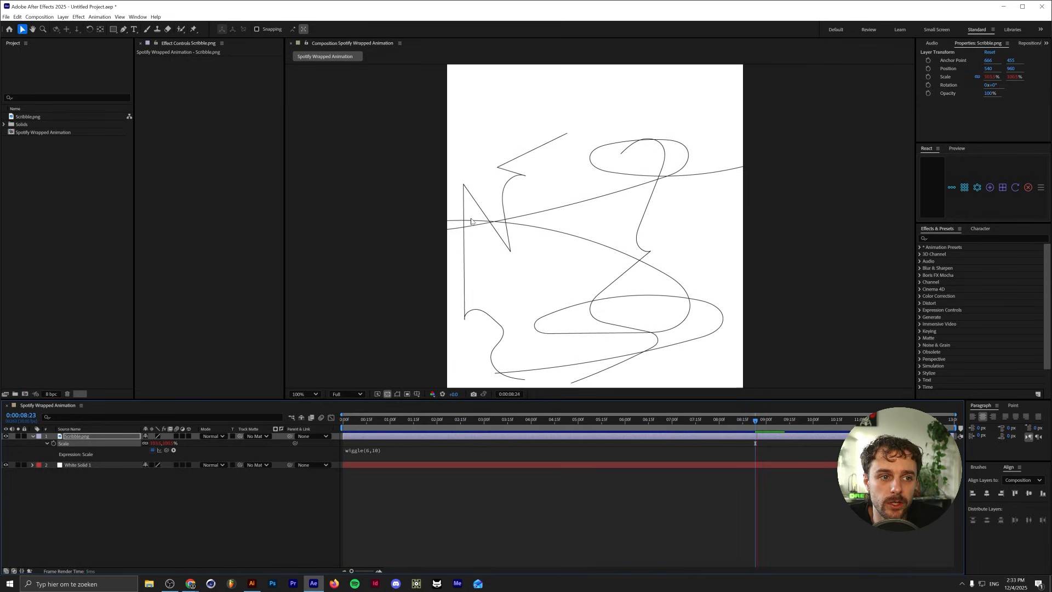
Step: Change the scribble's Scale expression to wiggle(3,2) and preview the animation from the start
click(396, 451)
click(395, 450)
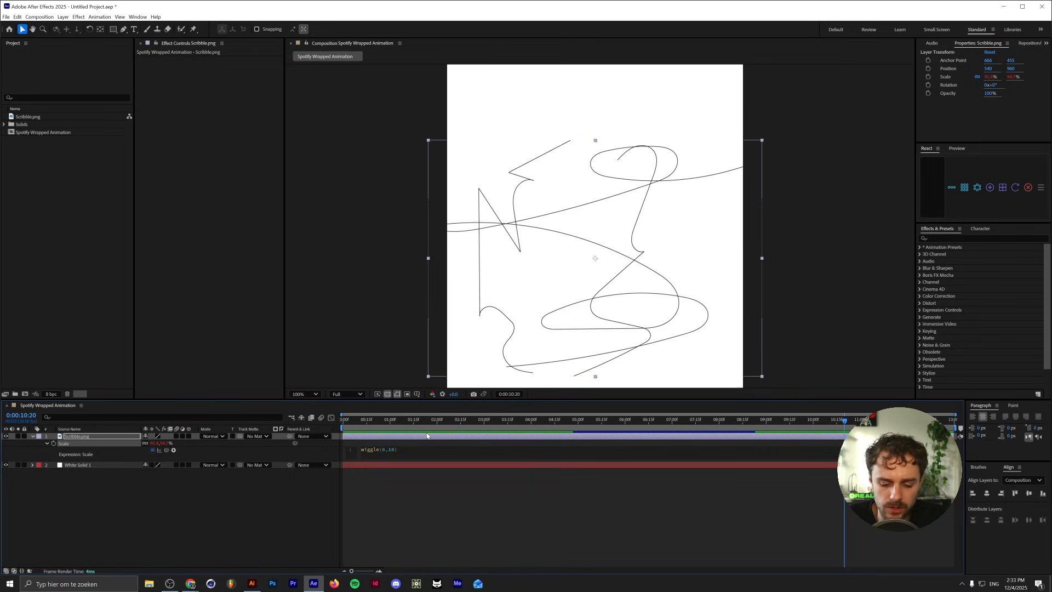
key(KP_Enter)
key(space)
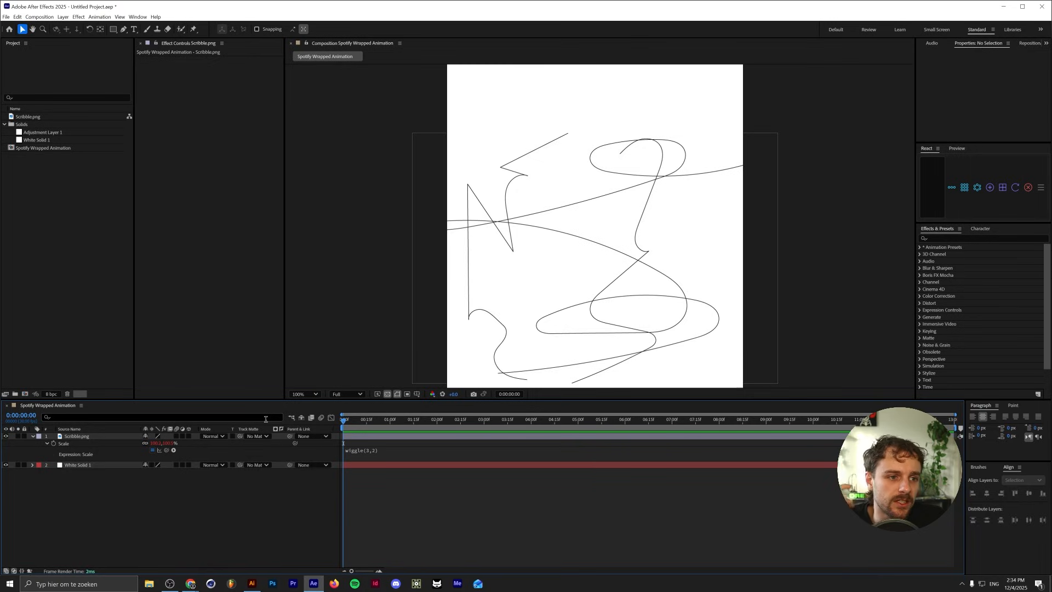
key(space)
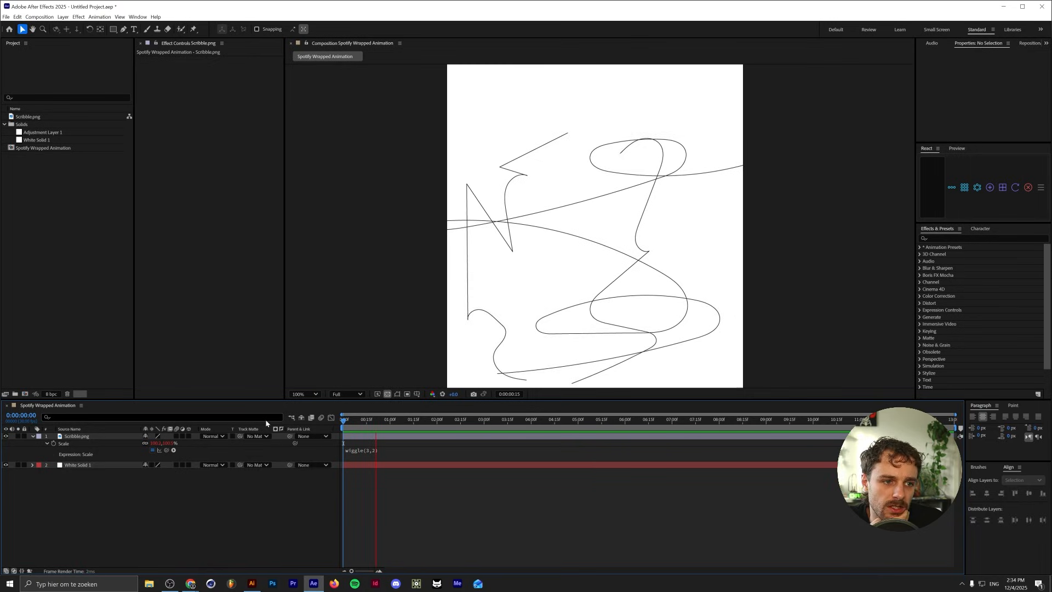
key(space)
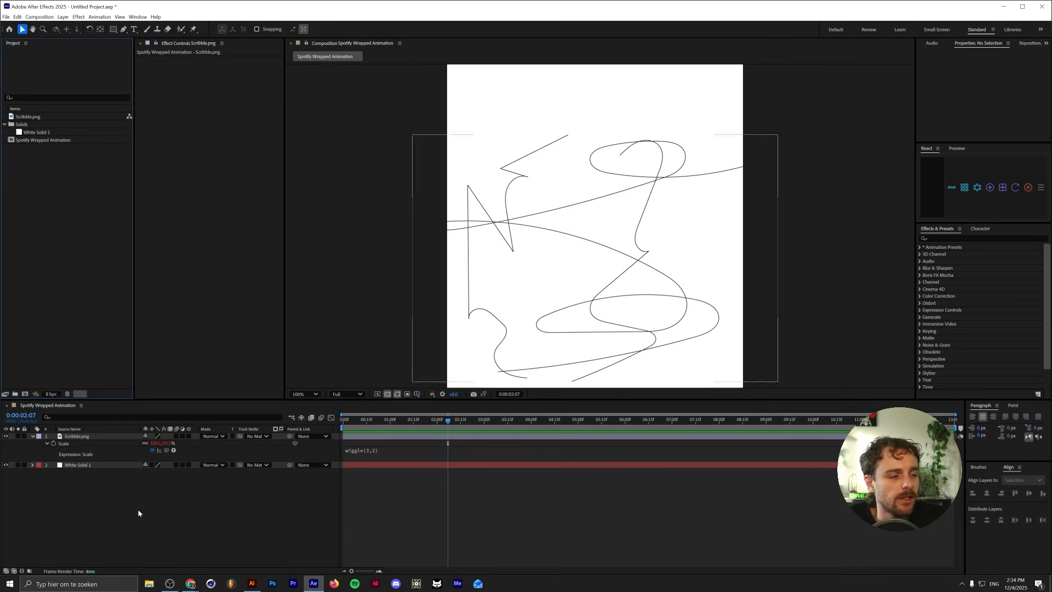
Step: Add an adjustment layer above the Scribble.png layer
click(63, 17)
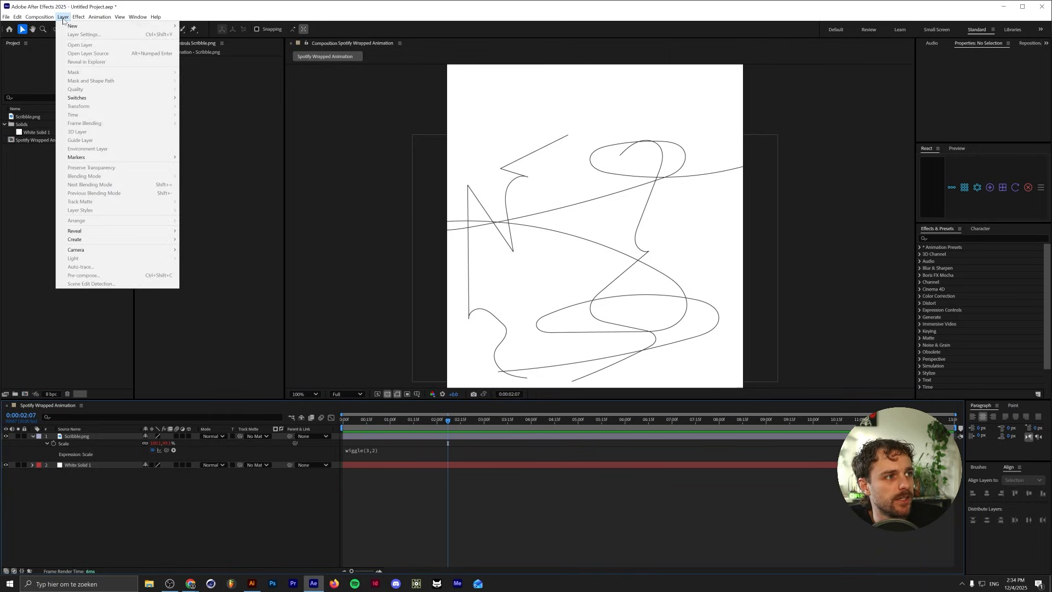
mouse_move(65, 25)
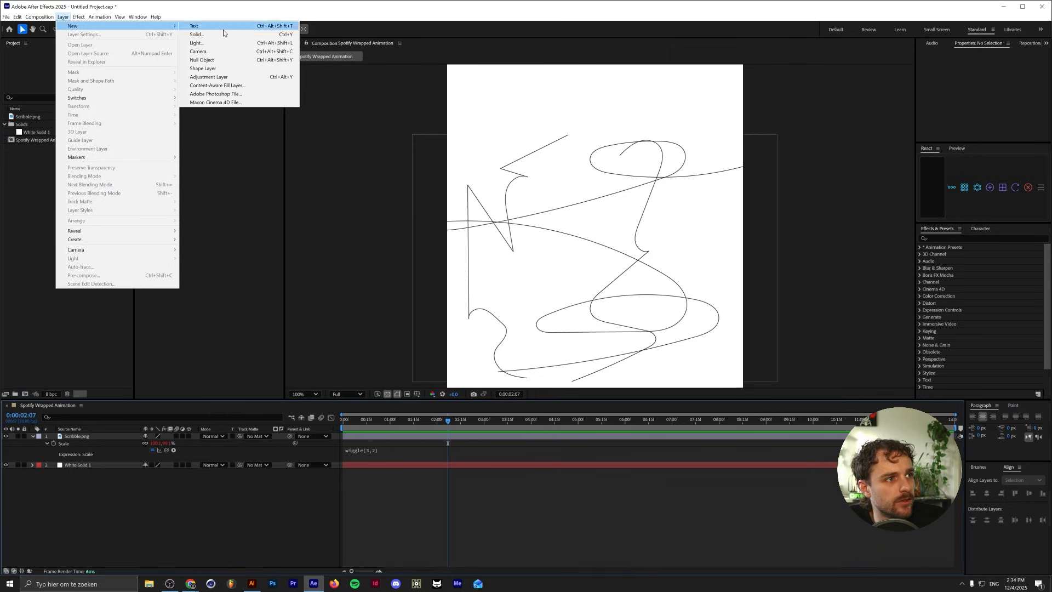
click(222, 78)
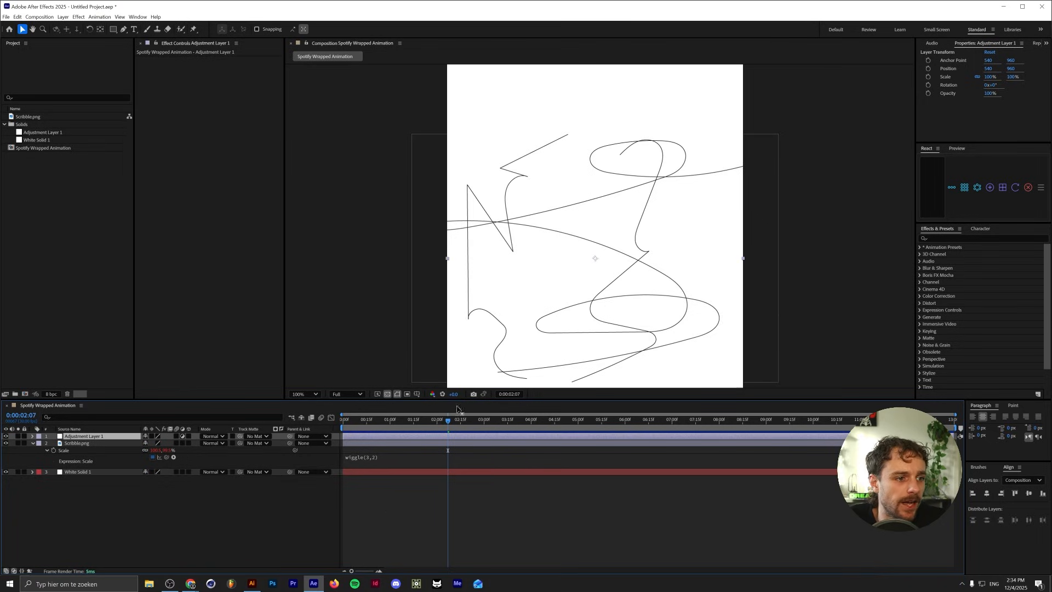
Step: Apply the Posterize Time effect to the adjustment layer with a frame rate of 12 and preview the stepped motion
click(931, 239)
text(po)
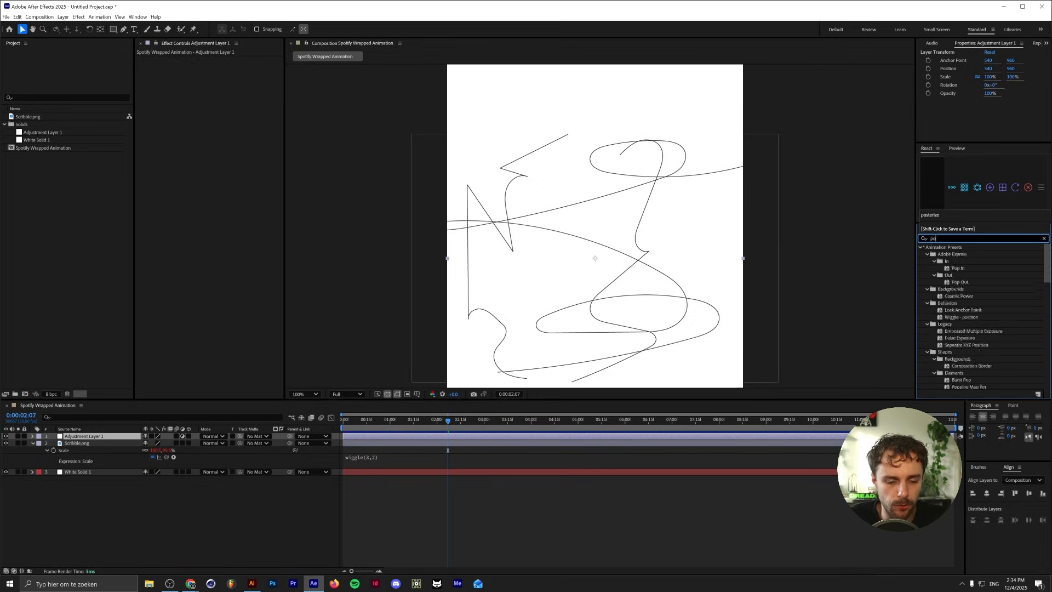
text(steriz)
drag(952, 268, 127, 438)
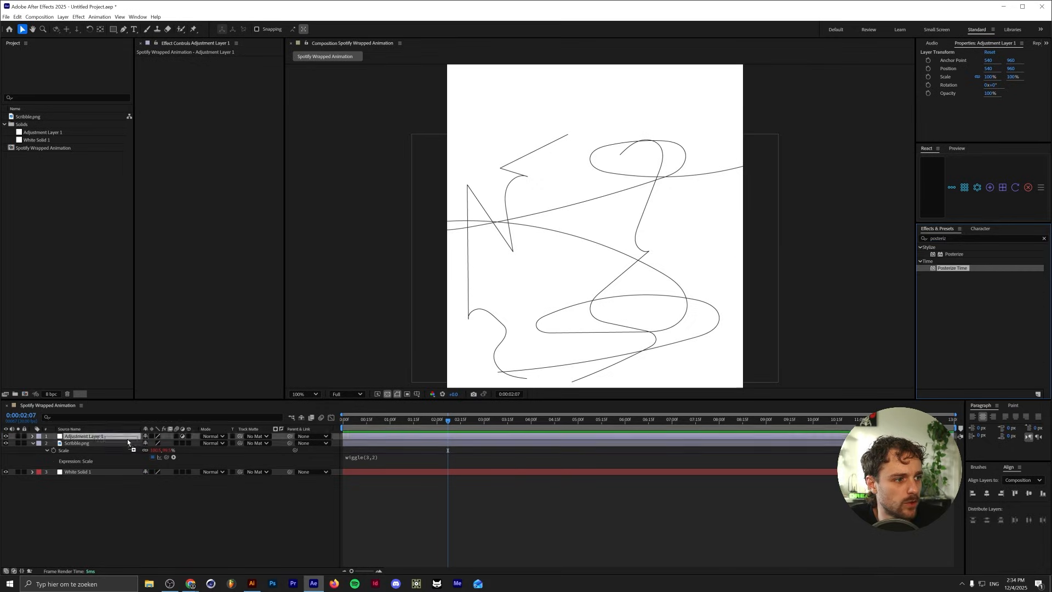
click(219, 66)
text(12)
key(Return)
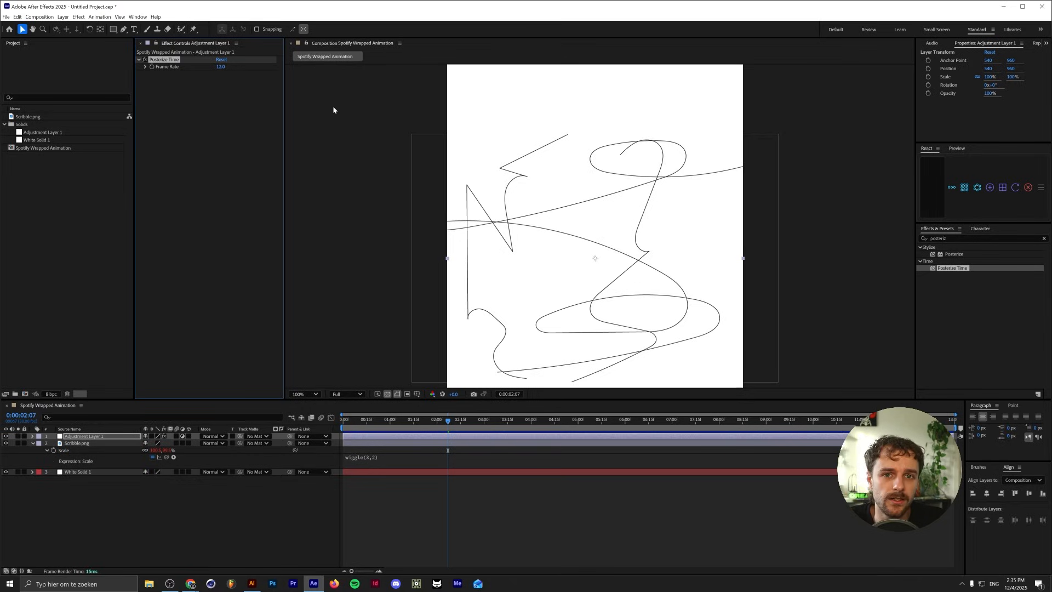
key(space)
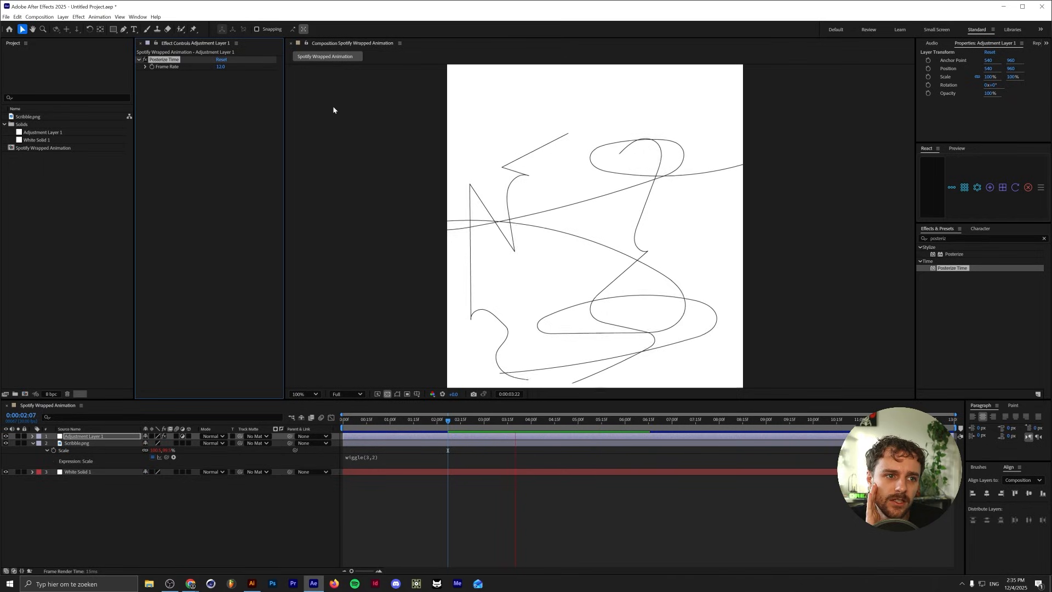
Step: Raise the wiggle frequency in the scribble's Scale expression to 6, making it wiggle(6,2), and preview it
click(384, 458)
click(385, 458)
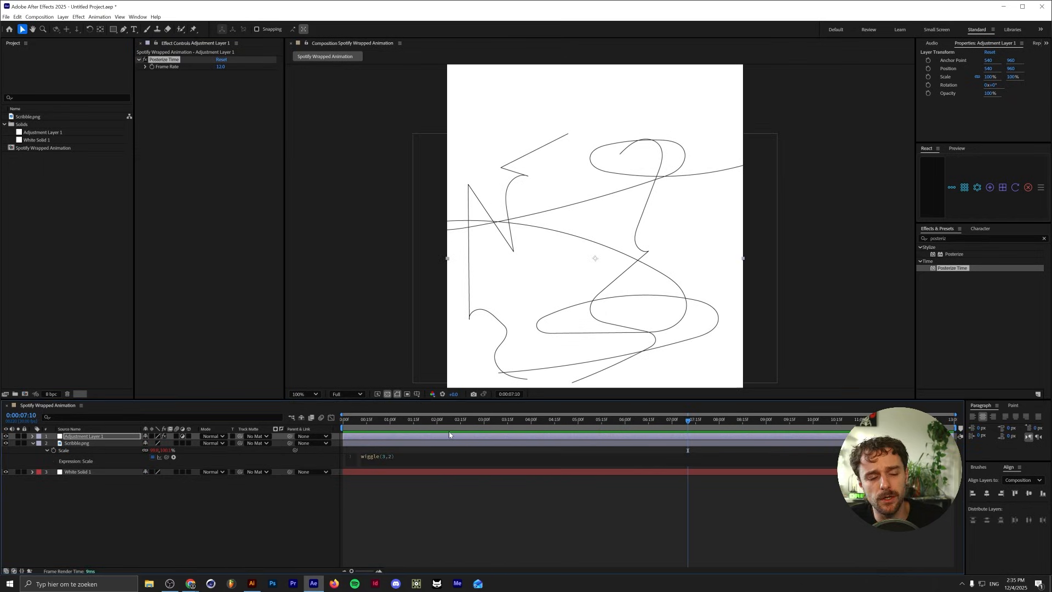
key(shift+Left)
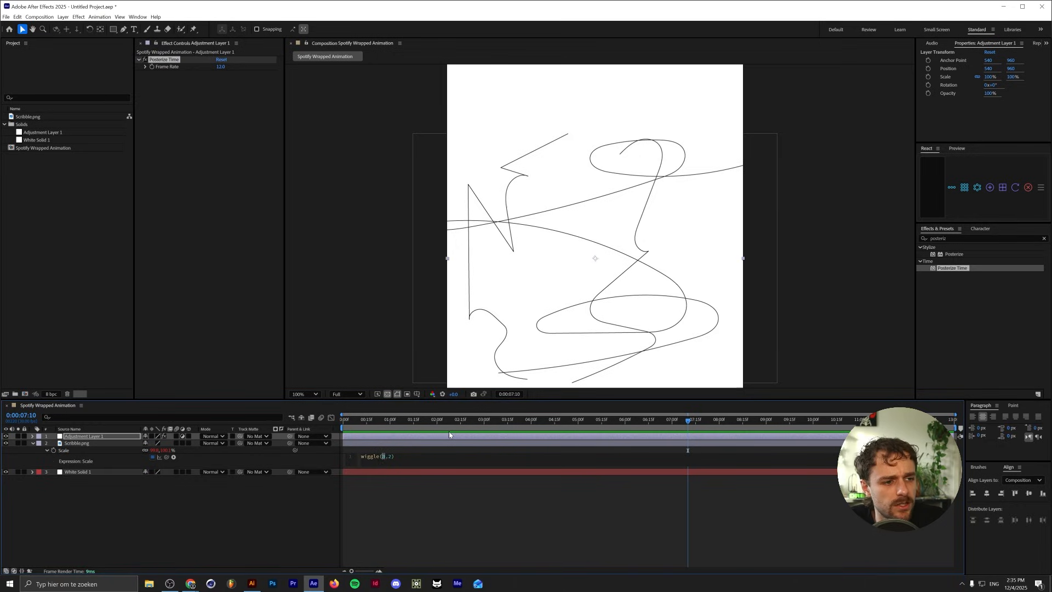
text(6)
key(KP_Enter)
key(space)
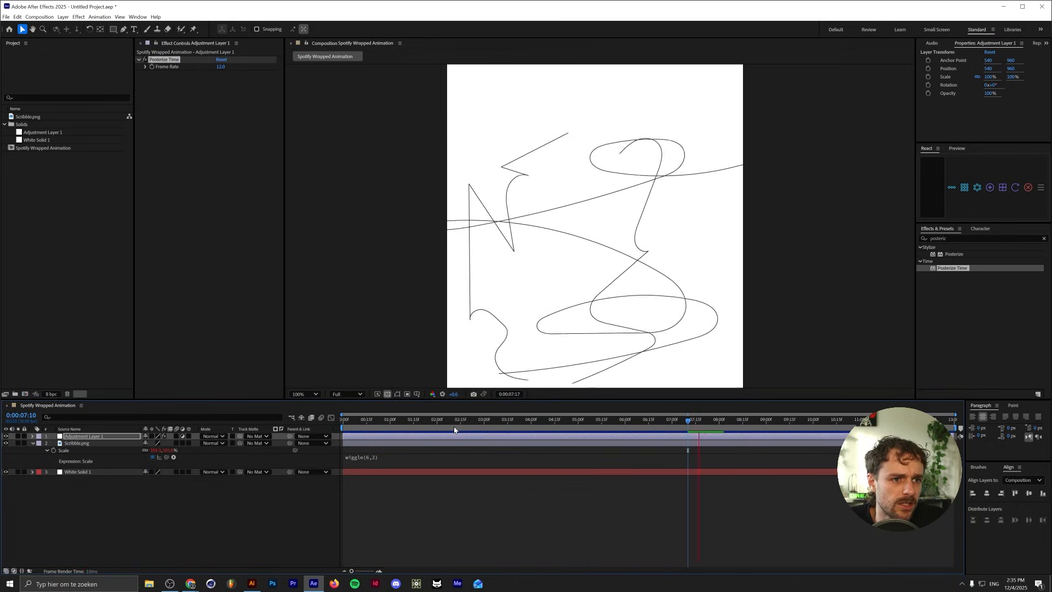
Step: Apply Turbulent Displace to the Scribble.png layer and set its Amount and Size to 10
click(960, 239)
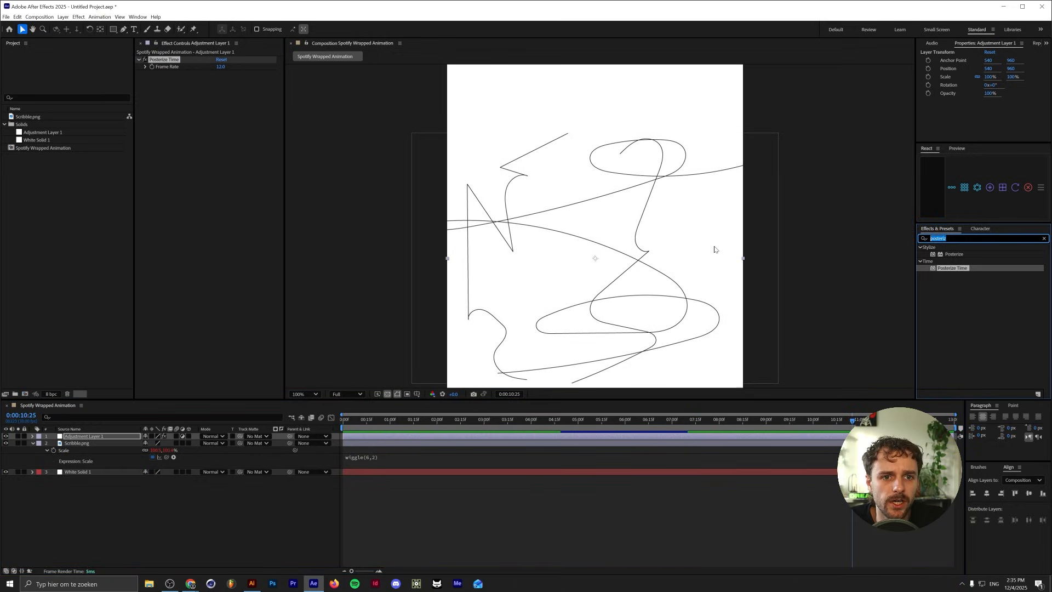
text(turbul)
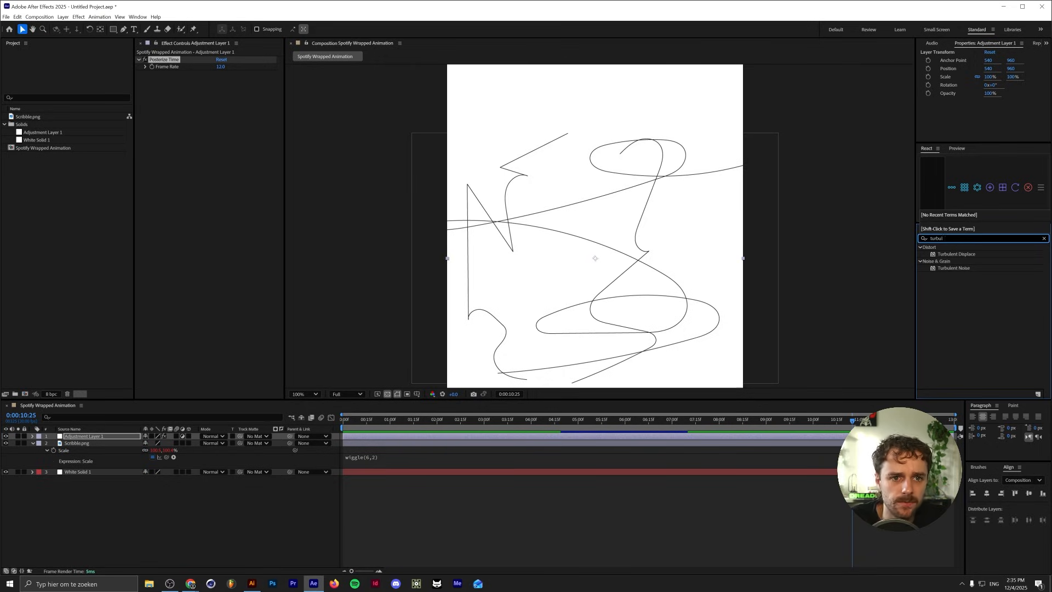
drag(956, 254, 85, 443)
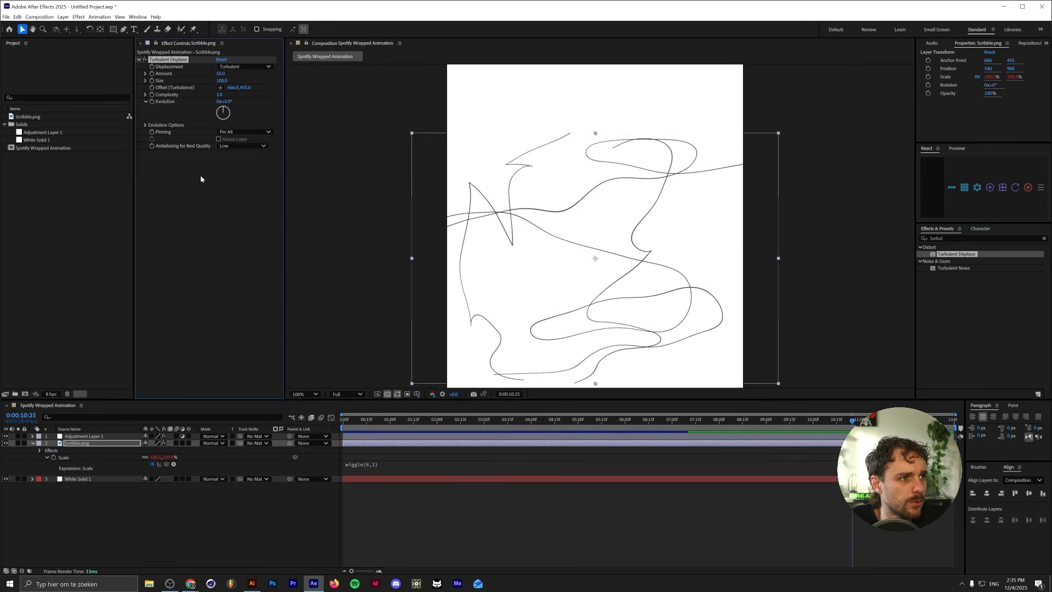
click(221, 74)
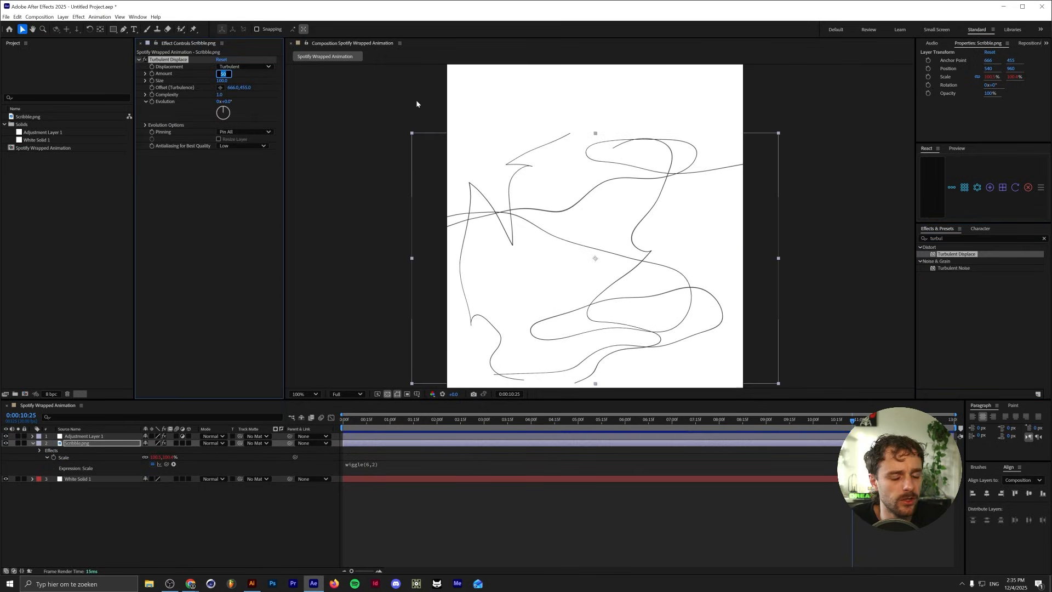
text(10)
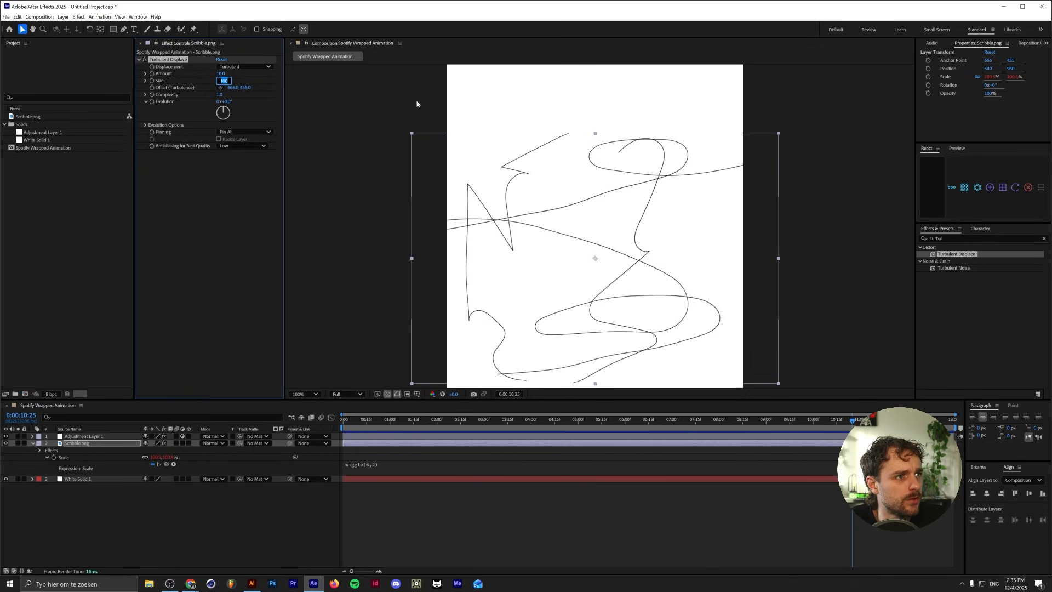
key(Return)
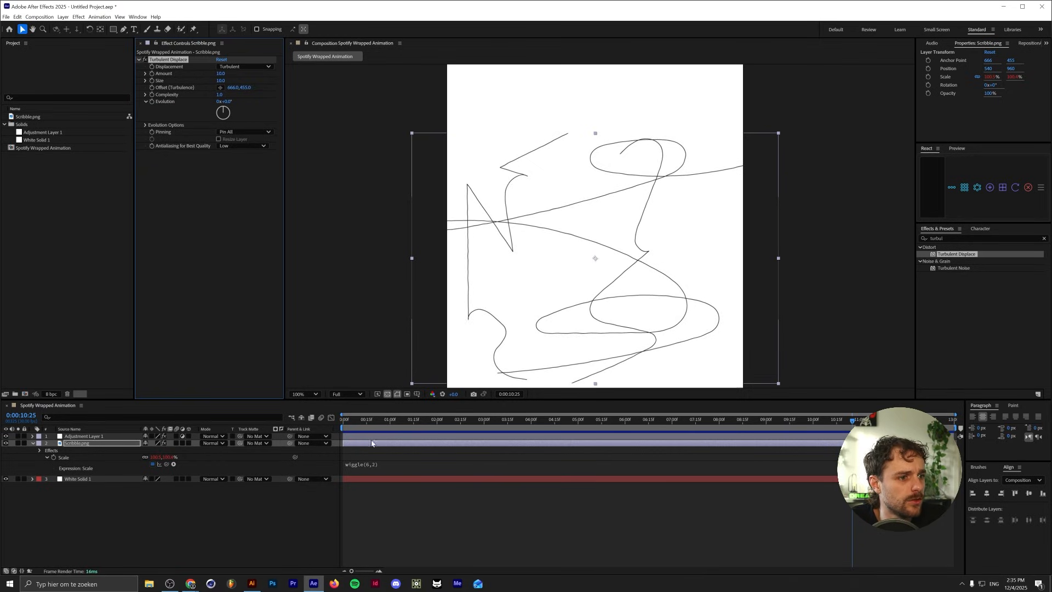
Step: Add the expression time*300 to the Evolution of the scribble's Turbulent Displace effect and preview the motion
key(Home)
alt+click(153, 102)
text(time*)
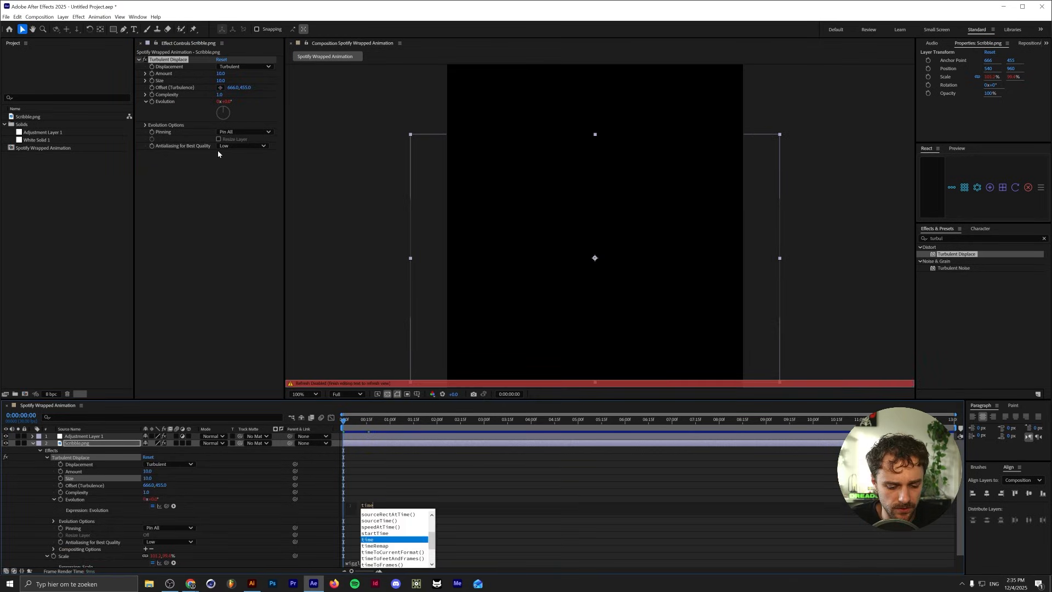
click(219, 150)
key(space)
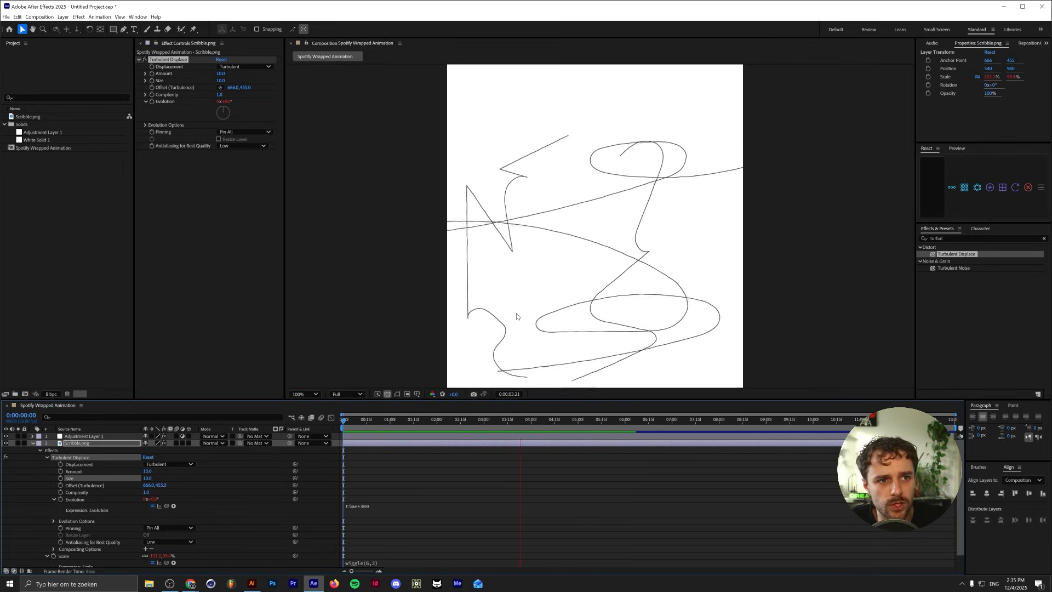
click(32, 443)
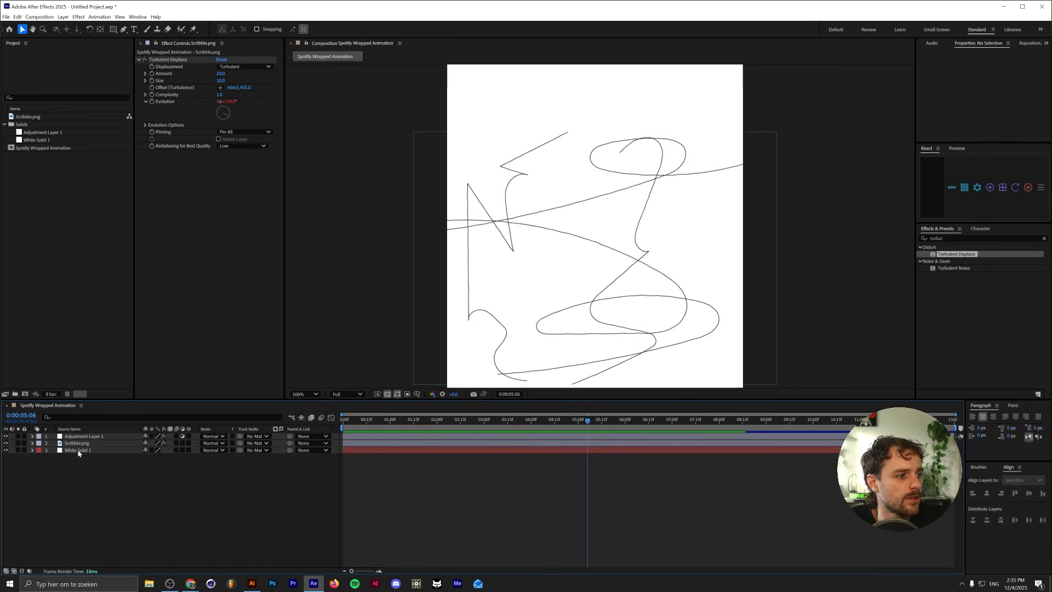
Step: Rename the adjustment layer to Frame Drop
click(84, 436)
key(Return)
text(Frame Drop)
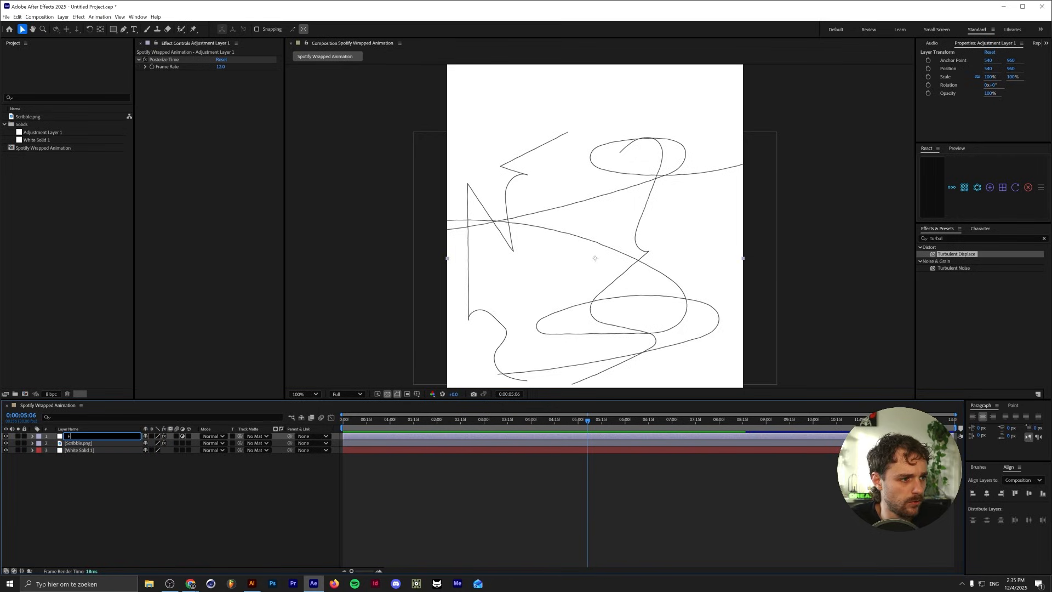
key(Return)
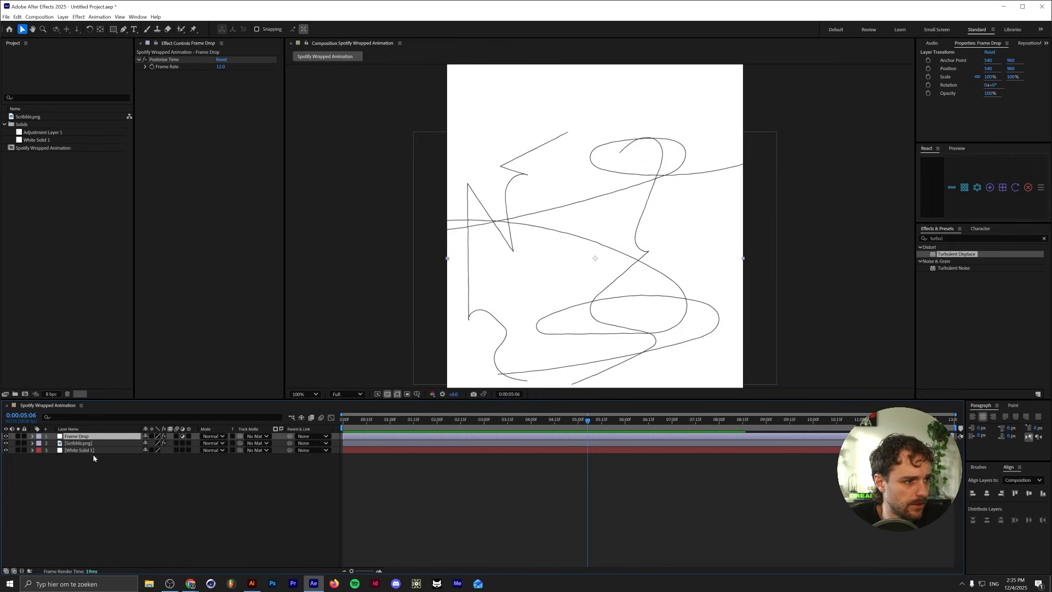
Step: Rename the white solid layer to White Background
click(92, 450)
key(Return)
text(White Backgro)
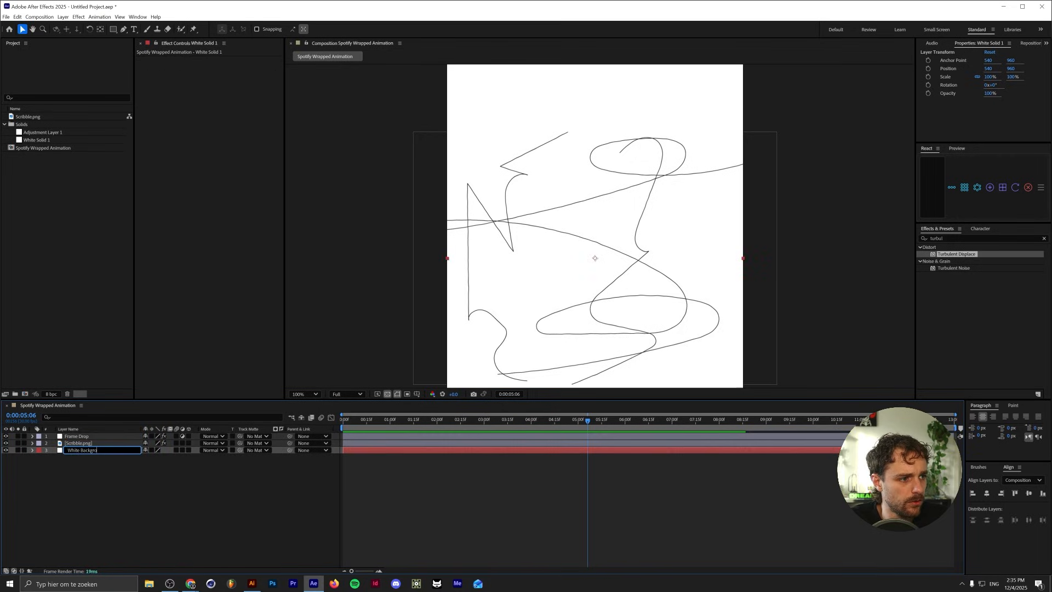
text(und)
key(Return)
Step: Pre-compose the Frame Drop and Scribble.png layers into a new composition named Wiggle PreComp, moving all attributes into it
click(87, 436)
shift+click(94, 443)
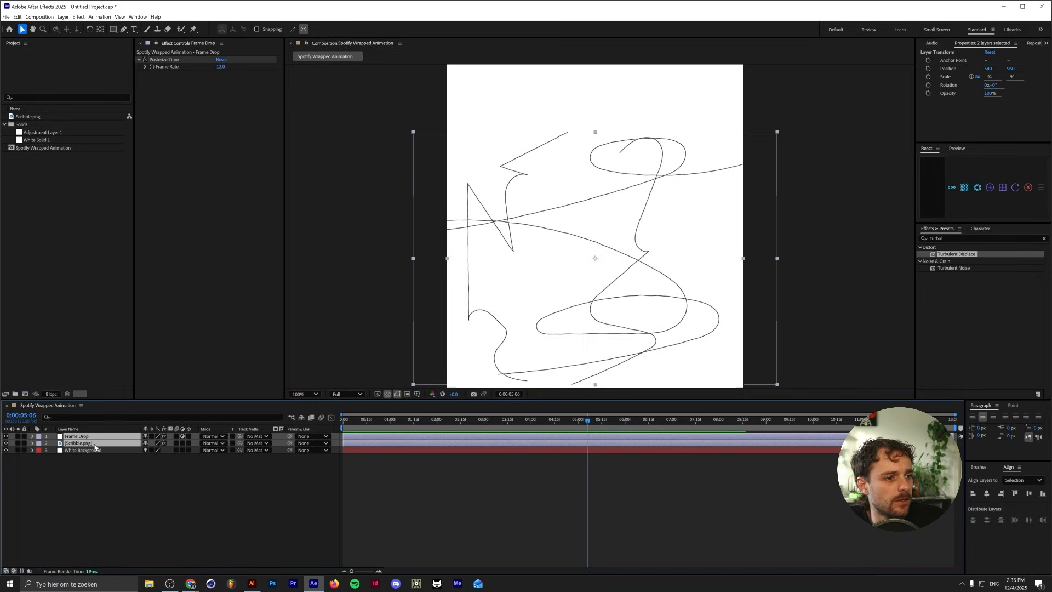
right_click(107, 440)
click(108, 437)
shift+click(109, 440)
right_click(110, 440)
click(129, 388)
text(Wiggle PreComp)
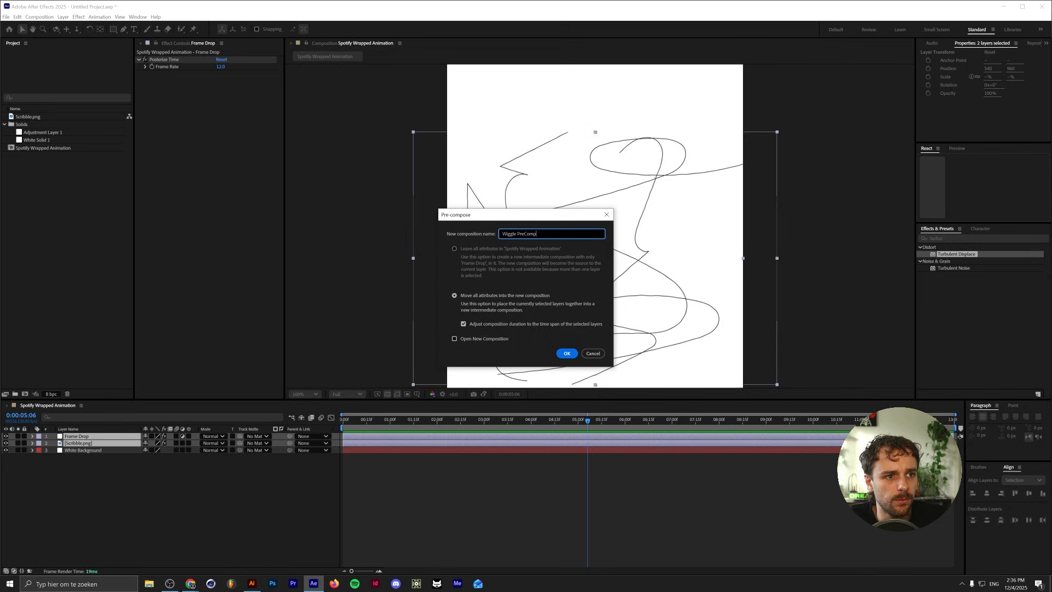
key(Return)
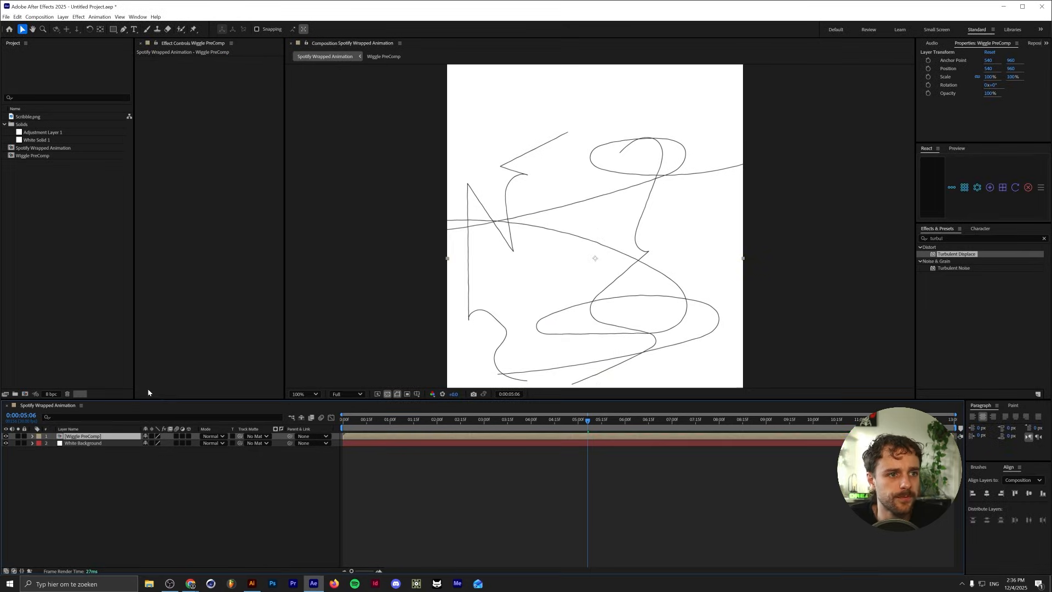
click(168, 472)
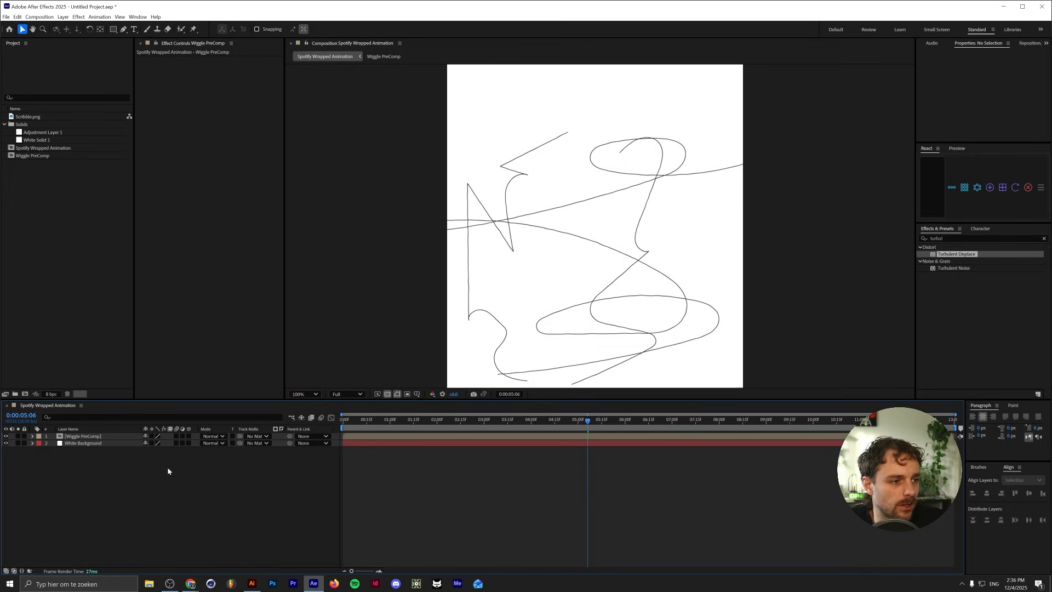
Step: Hide the Wiggle PreComp layer and add a new empty shape layer to the composition
click(6, 436)
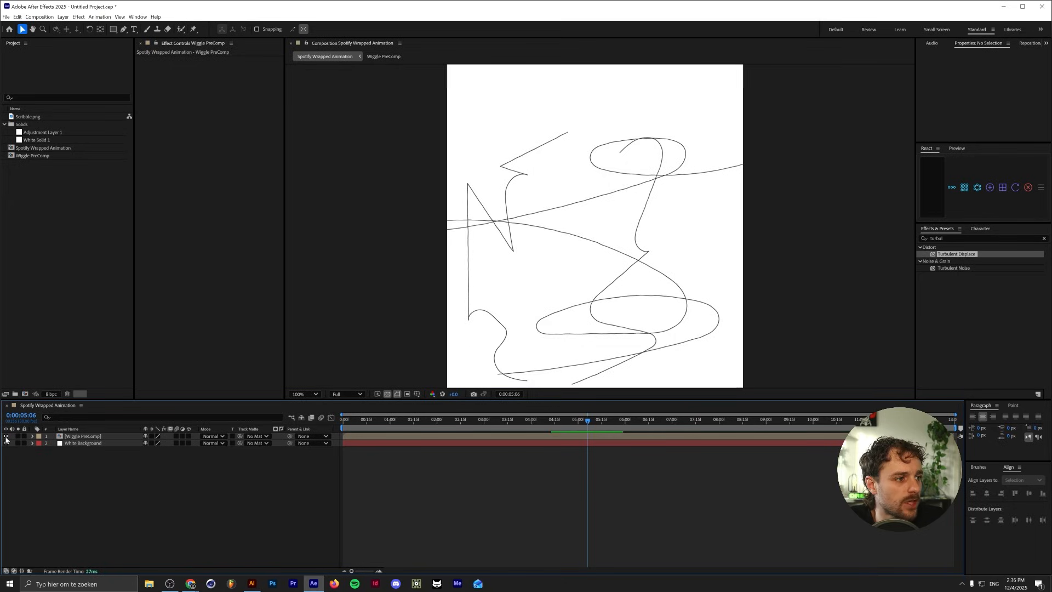
click(63, 16)
mouse_move(115, 26)
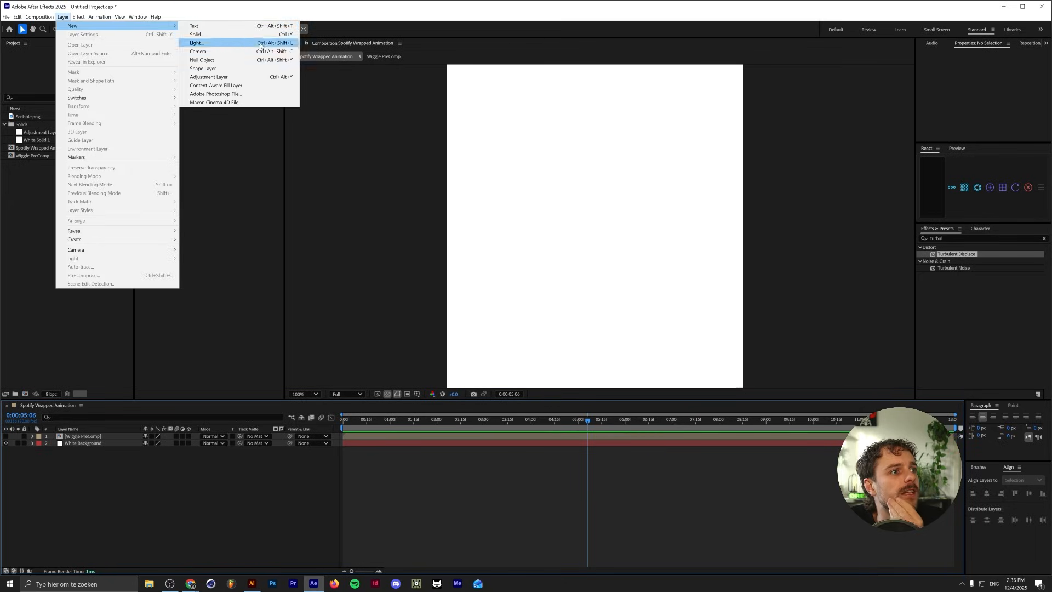
click(233, 68)
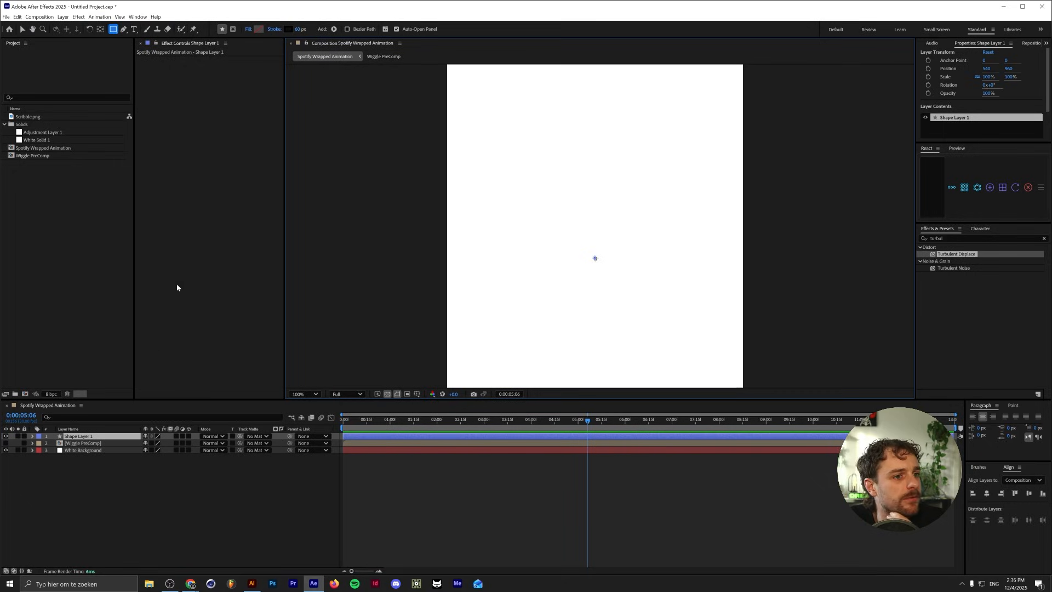
Step: Add an ellipse that fills the whole composition frame to the new shape layer
click(314, 394)
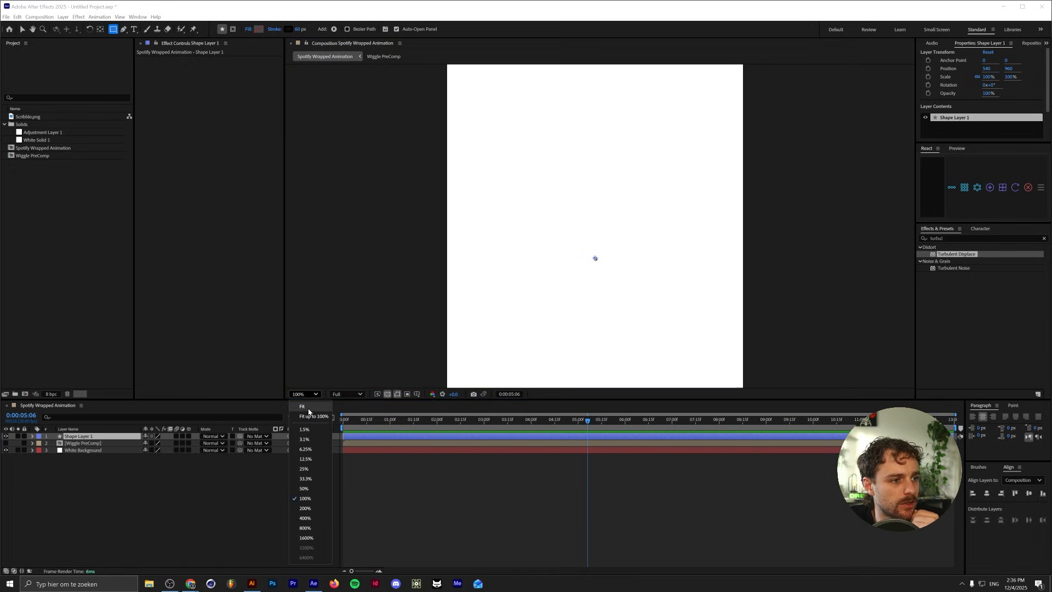
click(306, 408)
click(113, 30)
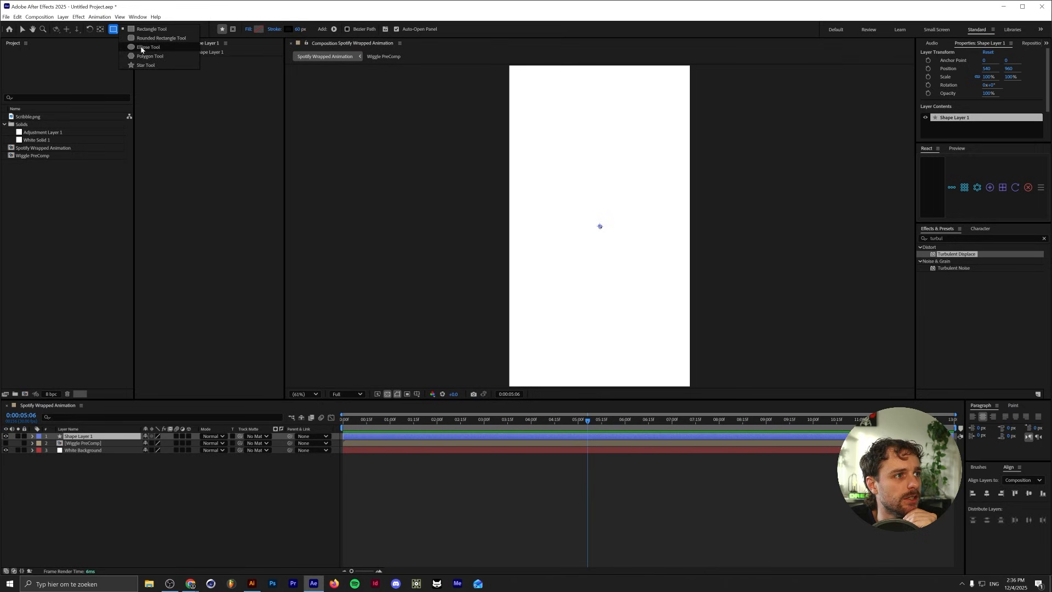
click(139, 48)
double_click(113, 29)
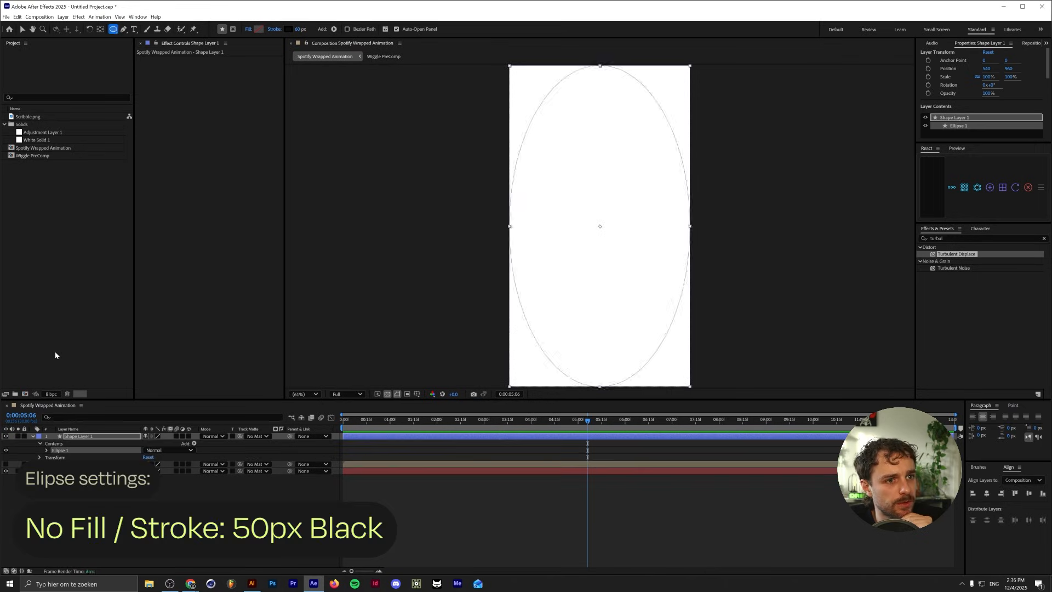
key(v)
Step: Set the size of the shape layer's ellipse path to 50 × 50
click(46, 451)
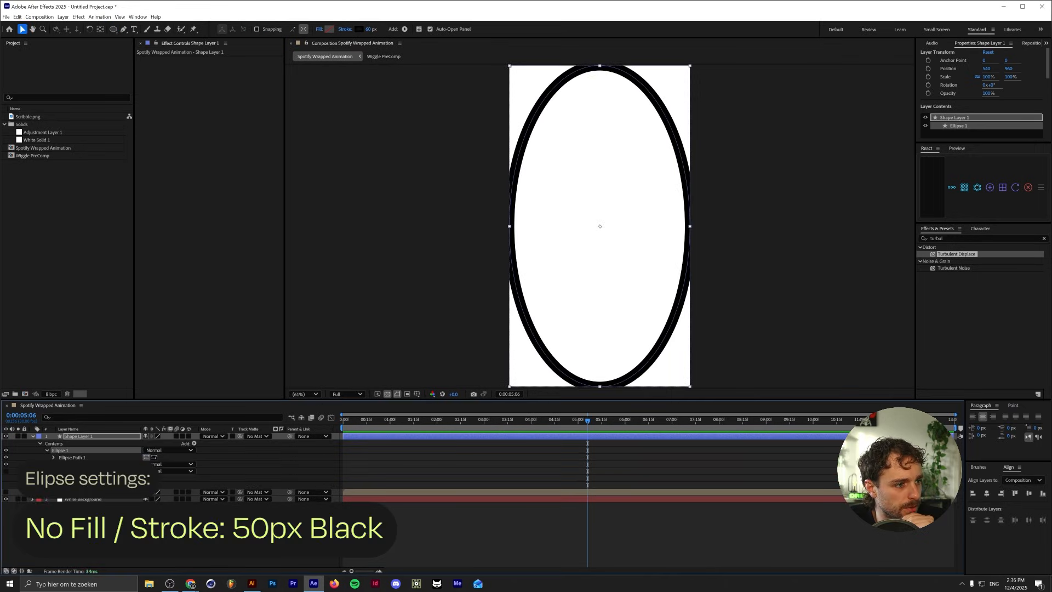
click(53, 457)
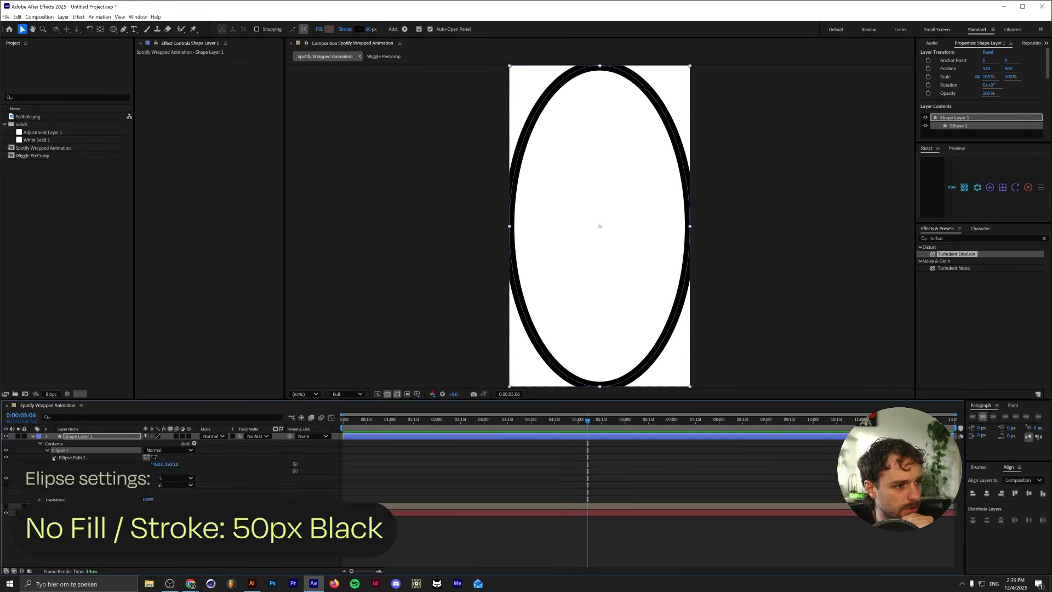
click(156, 464)
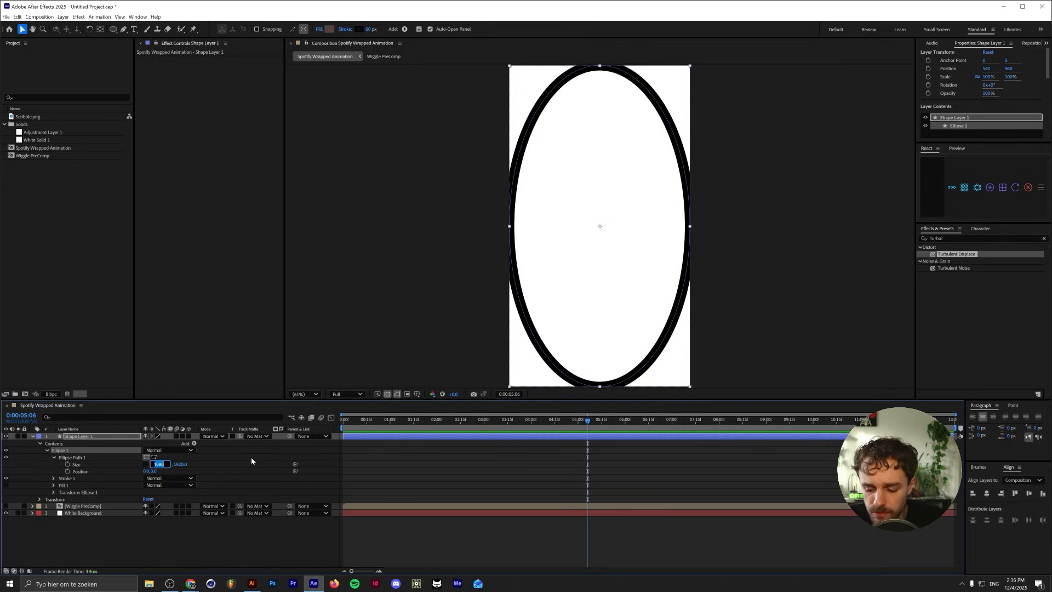
text(50)
key(Tab)
text(50)
key(Return)
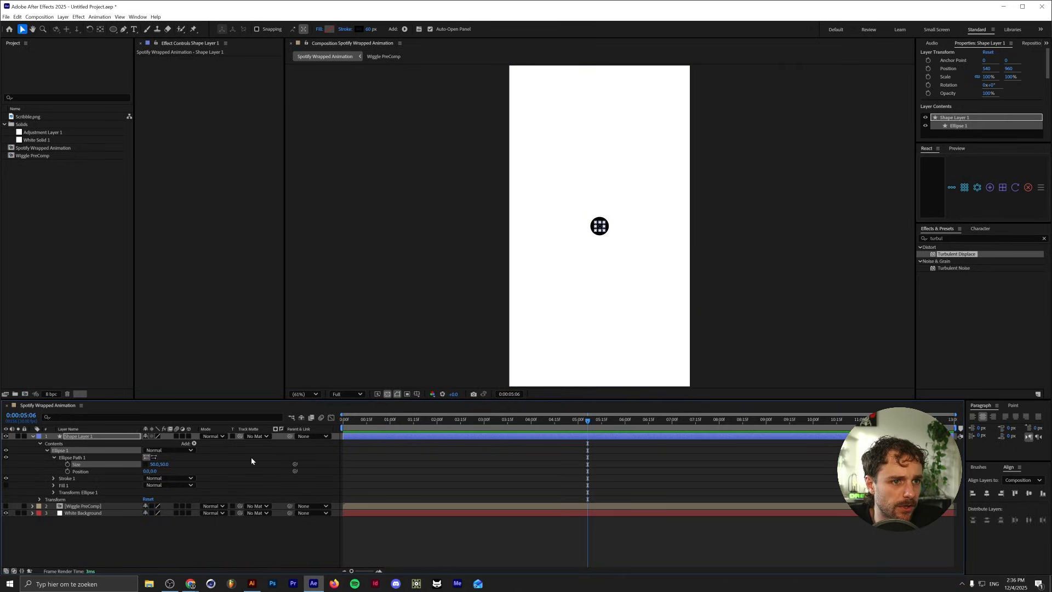
Step: Animate the ellipse path's Size from 50 at the first frame to about 2322 at the last frame, and preview the growth
key(Home)
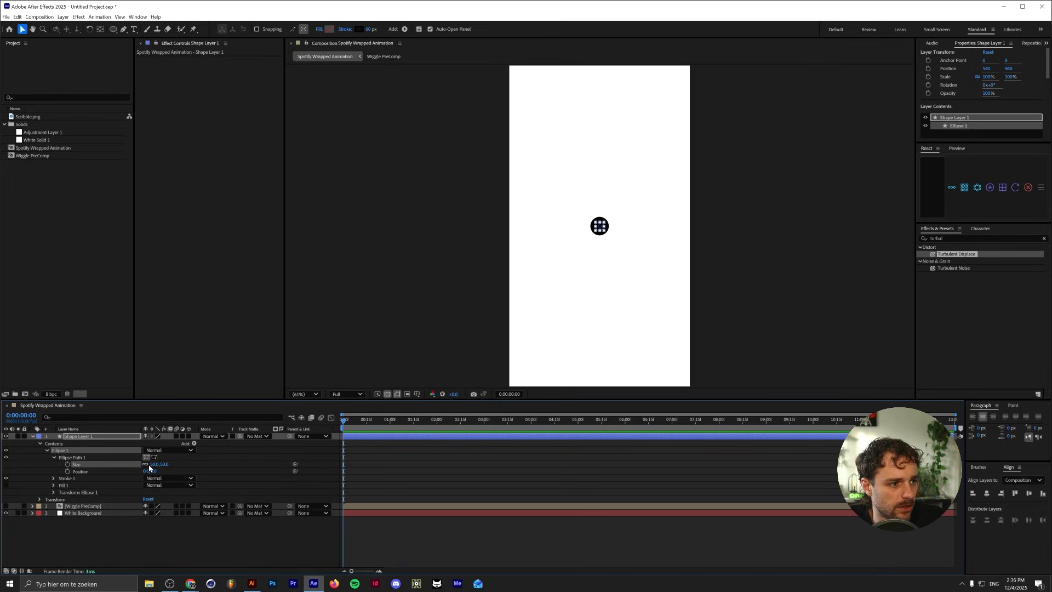
click(67, 464)
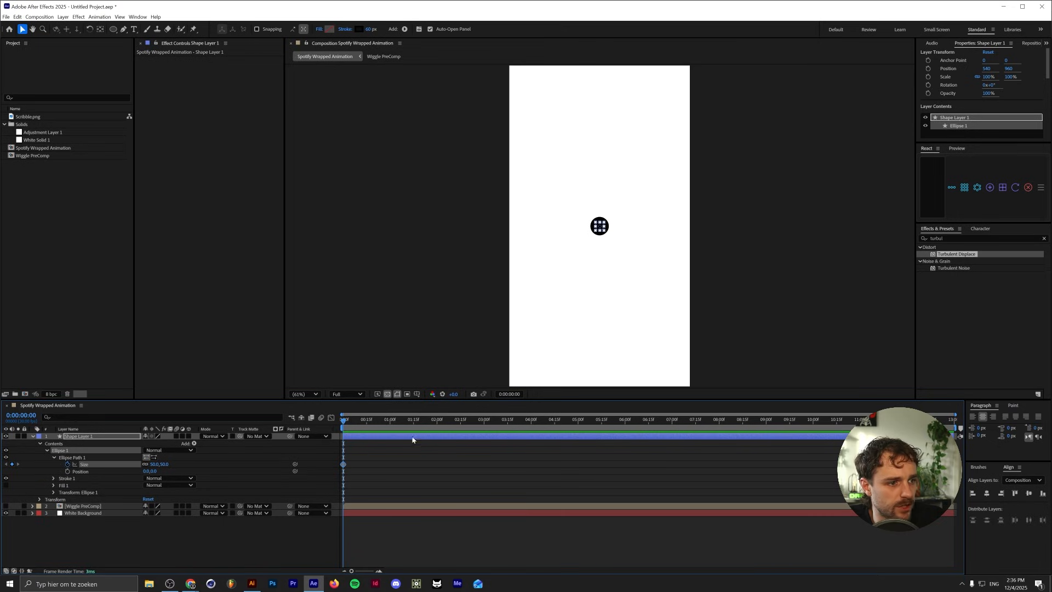
drag(400, 422, 1042, 409)
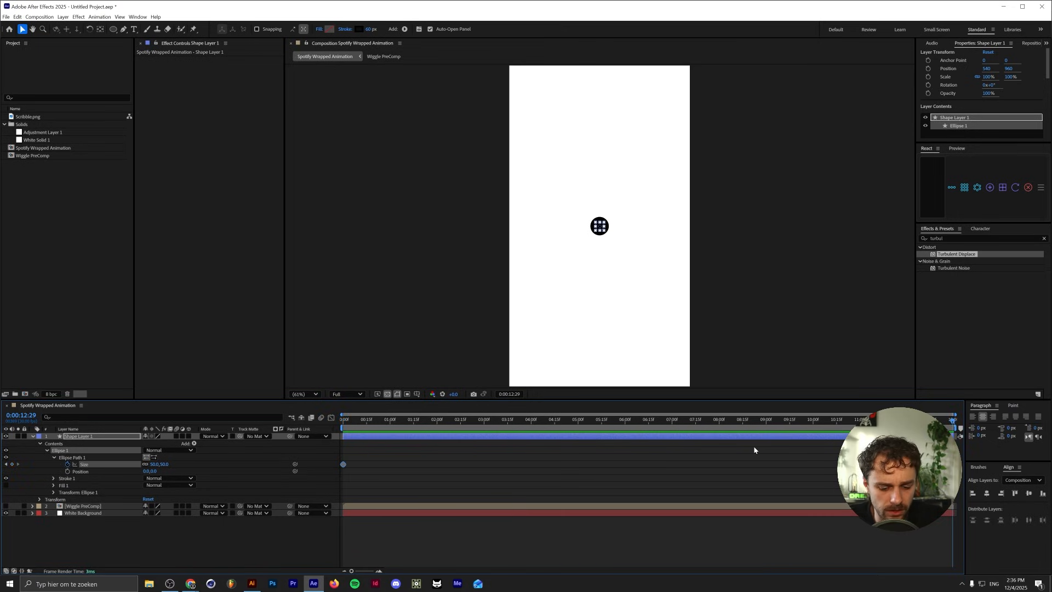
key(ctrl+k)
key(Tab)
key(Tab)
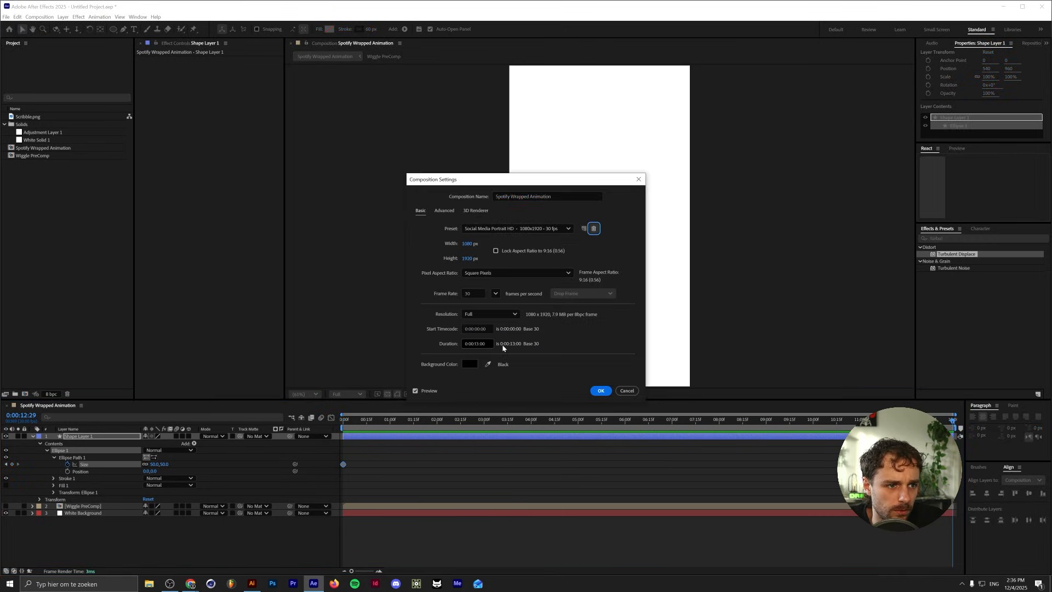
click(601, 390)
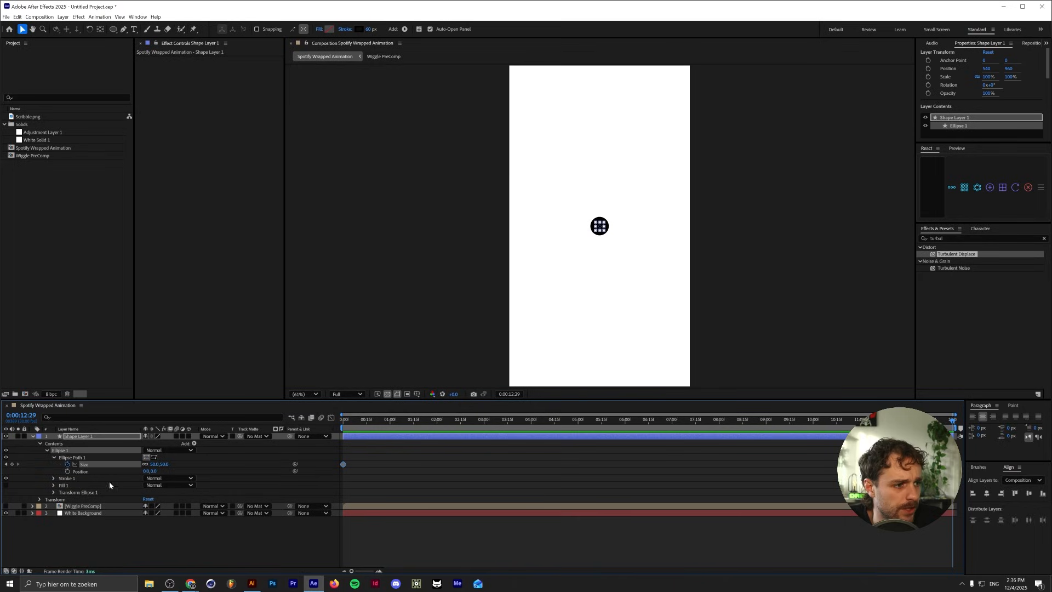
drag(151, 466, 995, 383)
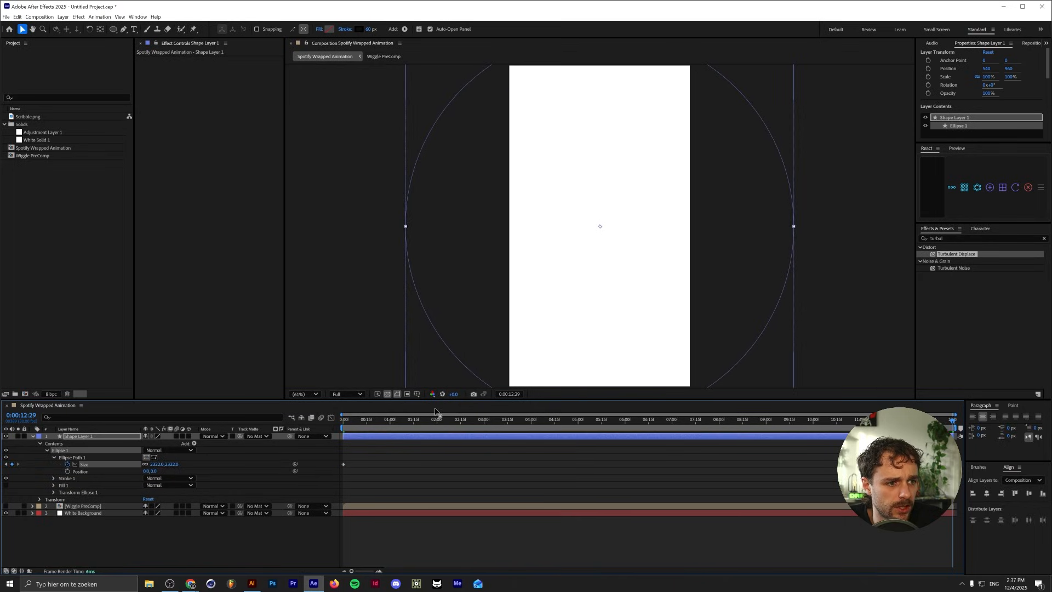
key(Home)
key(space)
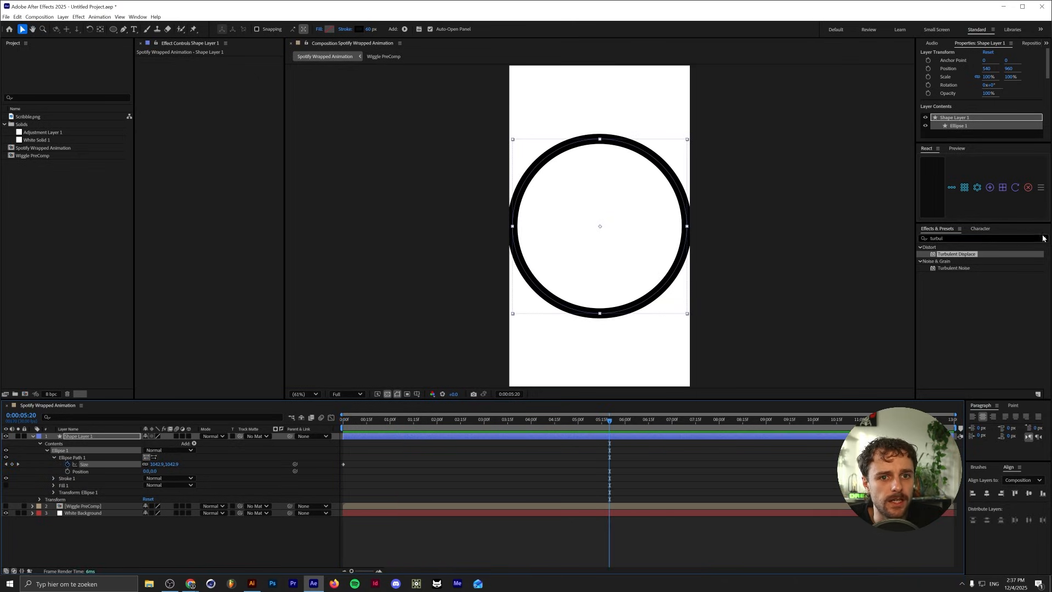
Step: Apply the Echo effect to the circle's shape layer with an Echo Time of -1 second and preview it from the start
click(1044, 238)
click(995, 238)
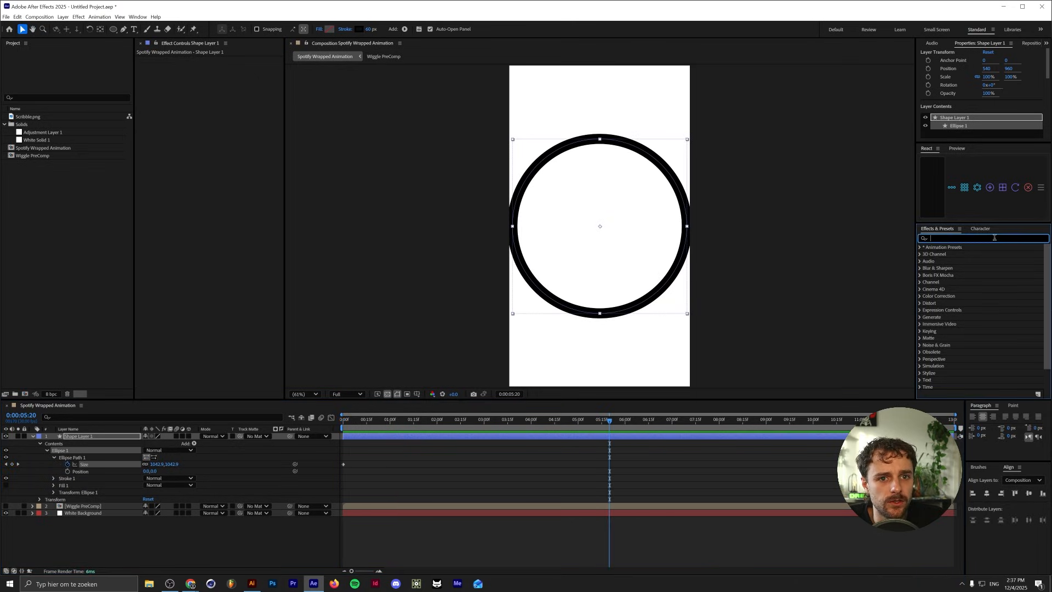
text(echo)
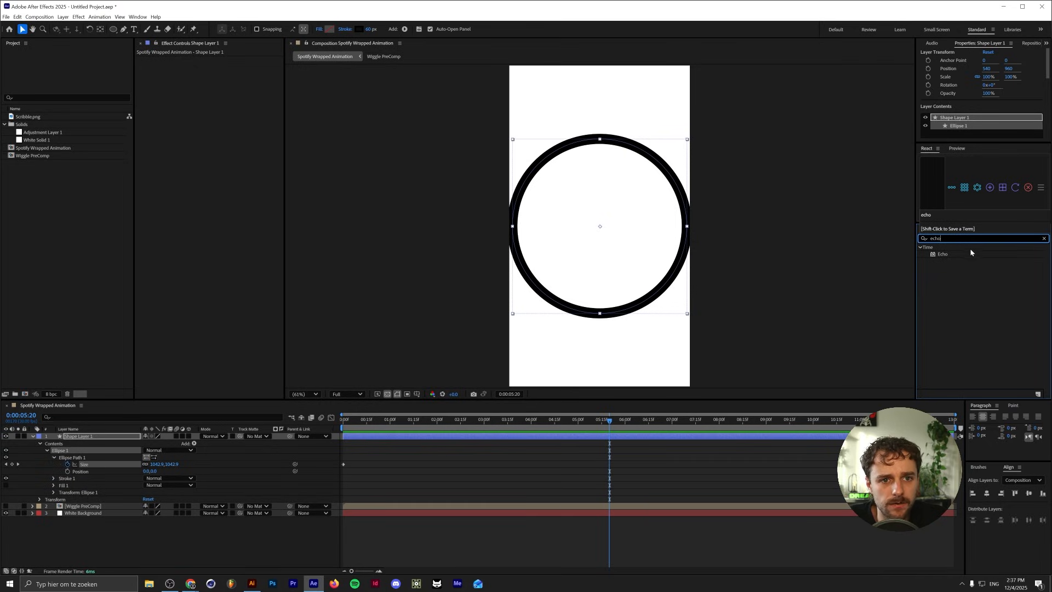
double_click(957, 254)
click(223, 67)
text(-1)
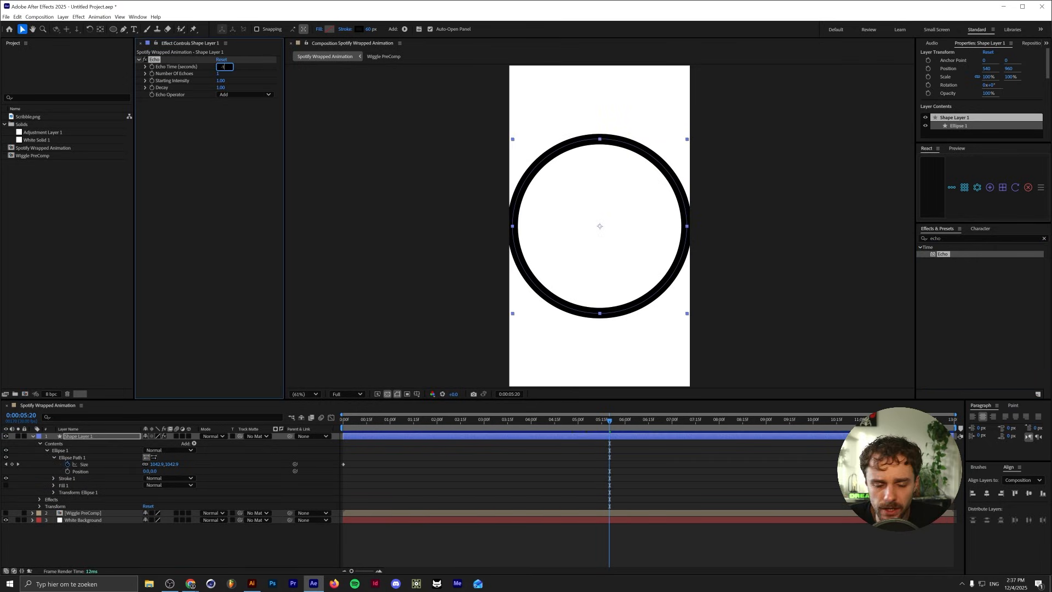
key(Return)
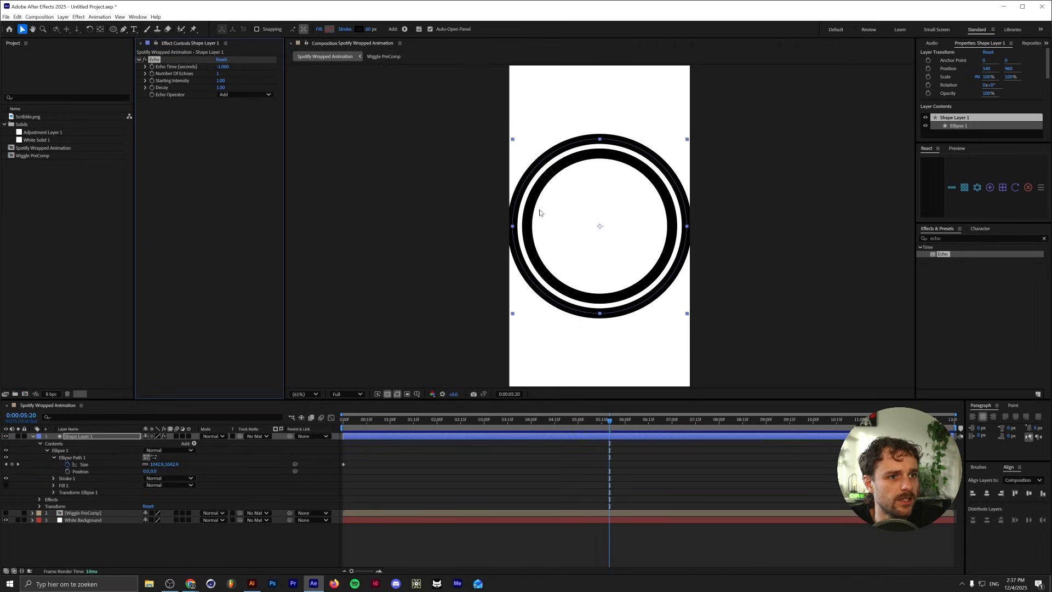
key(Home)
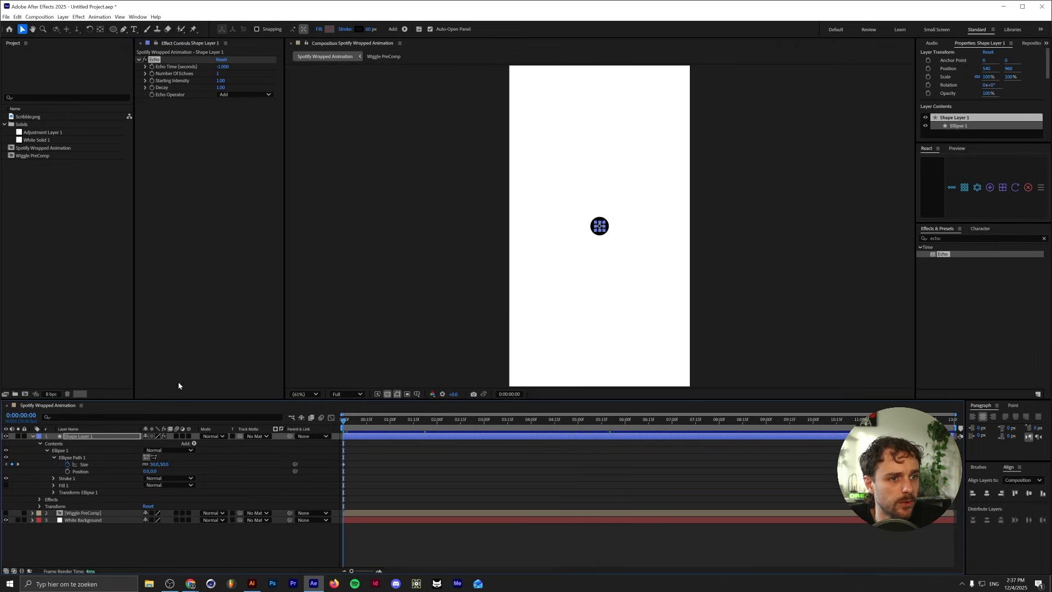
key(space)
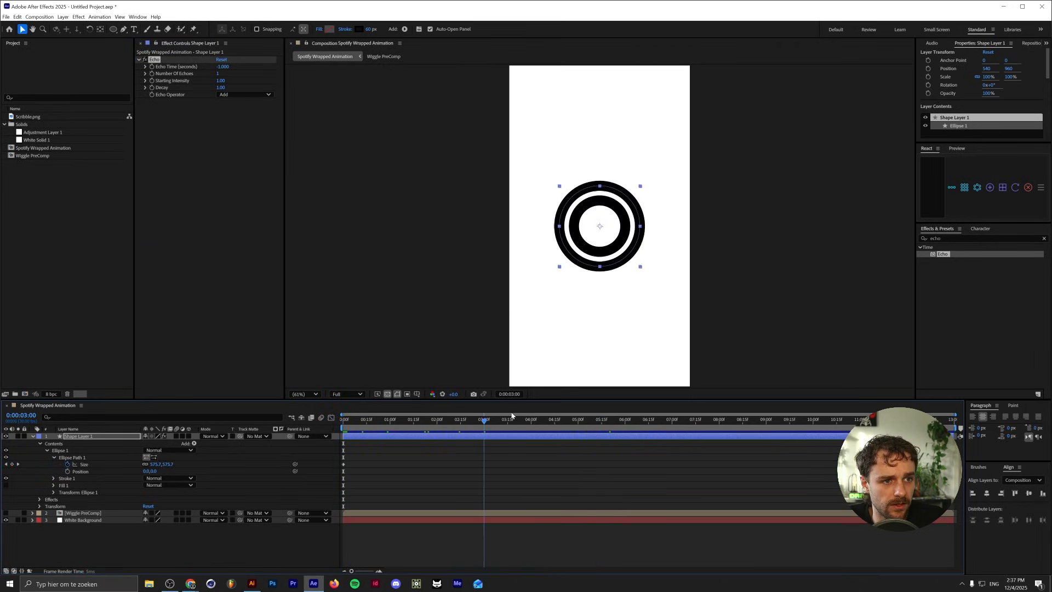
key(space)
Step: Set the Echo effect's Number Of Echoes to 10 and its Echo Operator to Composite In Back, and preview the animation
click(221, 73)
text(10)
key(Return)
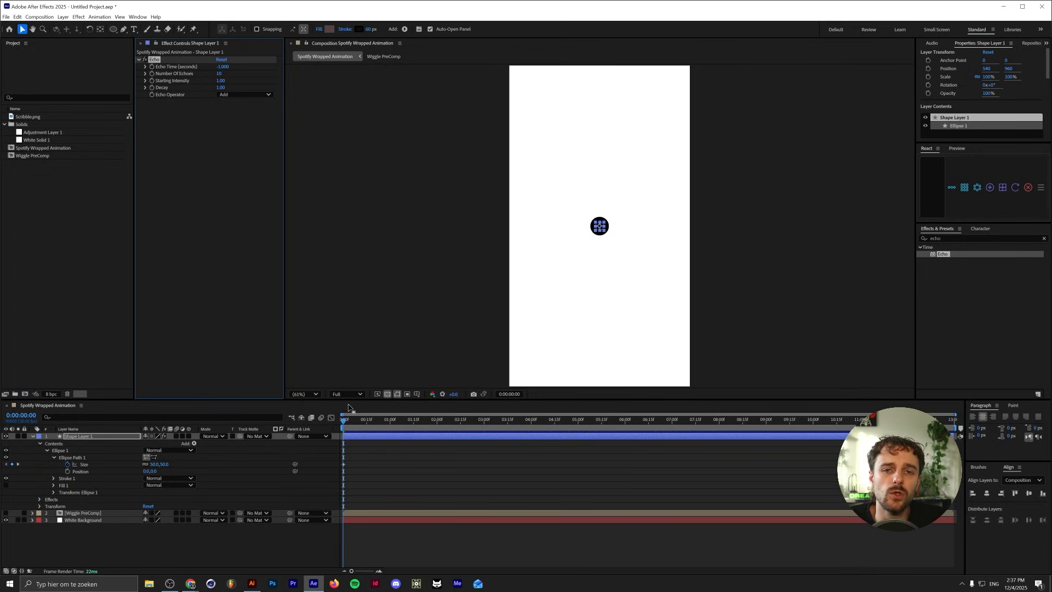
click(244, 94)
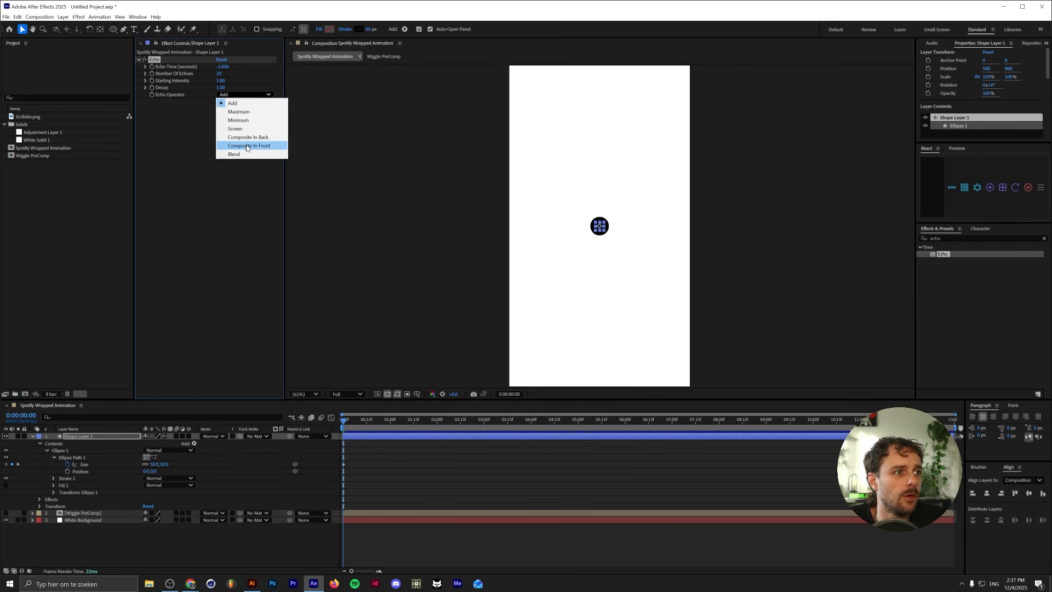
click(248, 138)
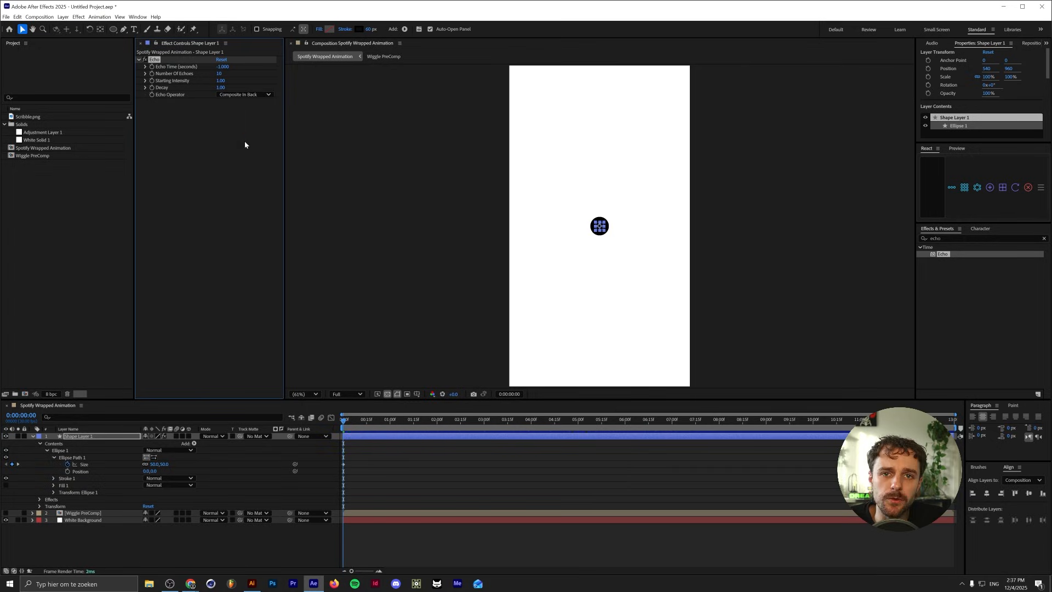
key(space)
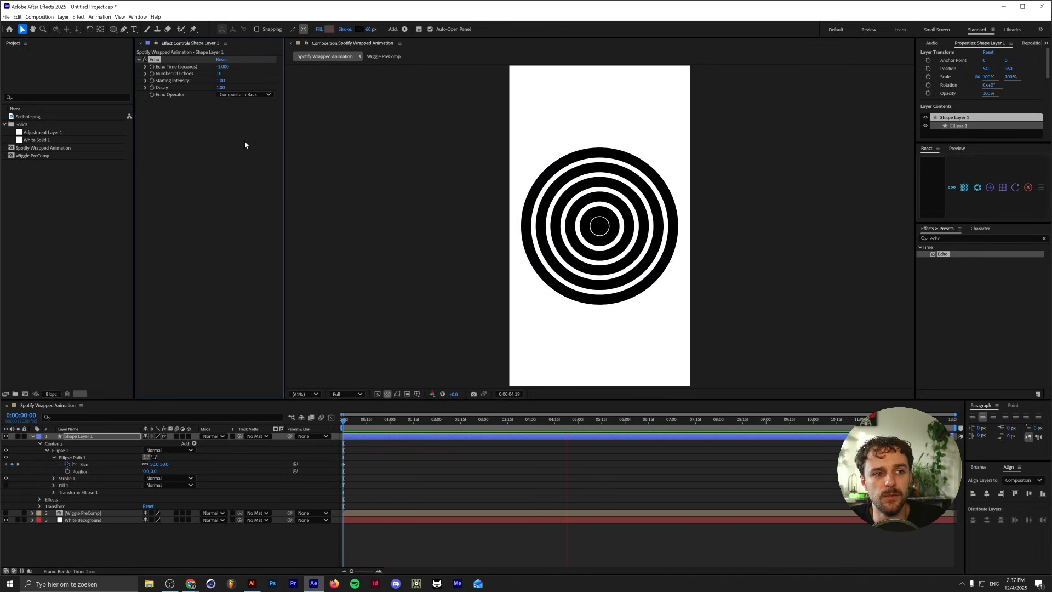
key(space)
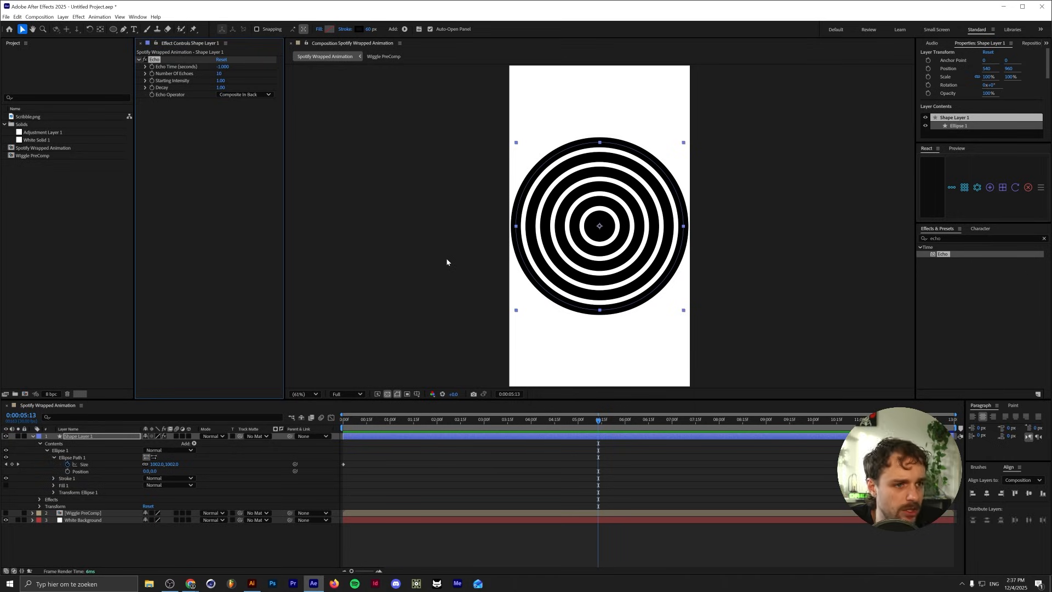
Step: Try an Echo Time of -1.2 seconds, settle on -1.5 seconds, and preview the circle spacing from the start
click(224, 67)
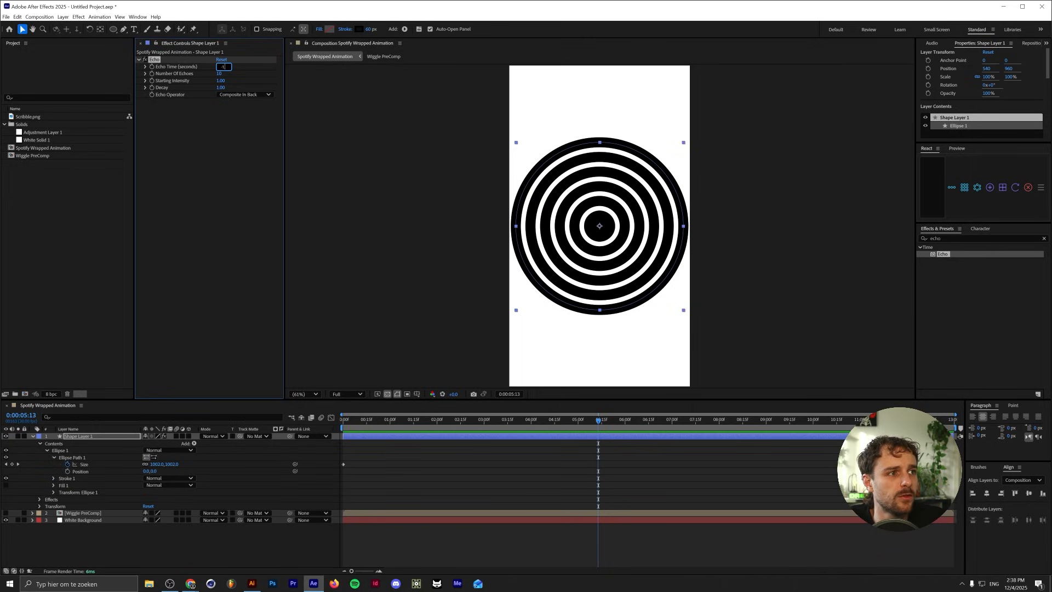
key(Return)
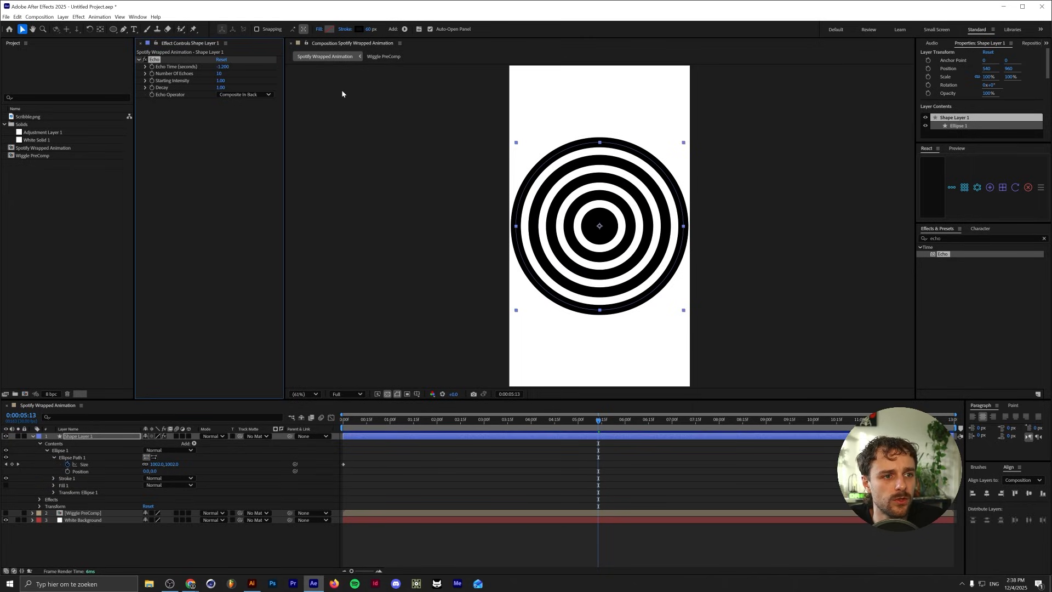
click(223, 66)
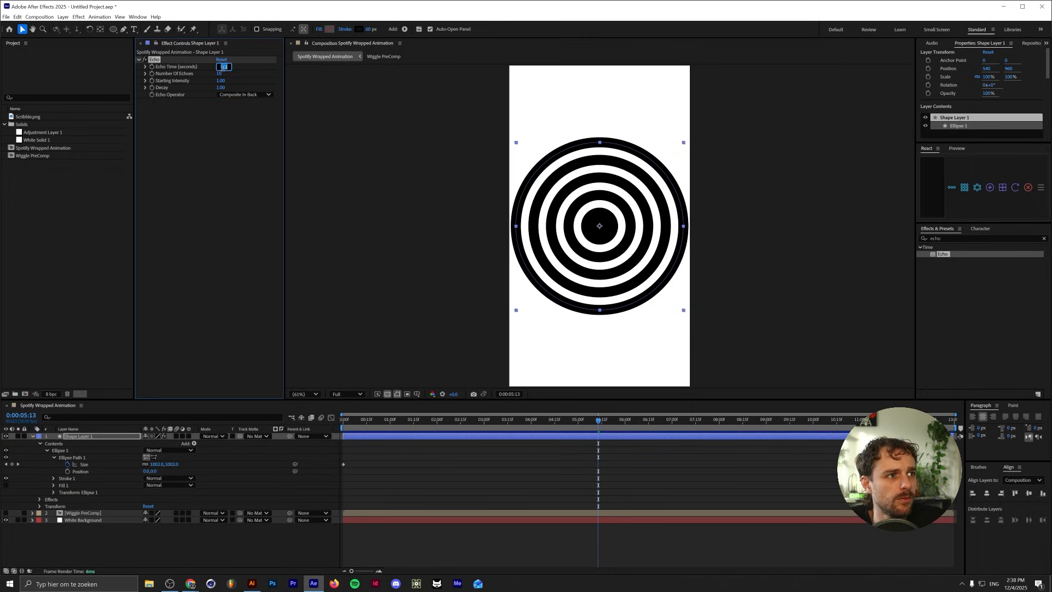
text(-1.5)
key(Return)
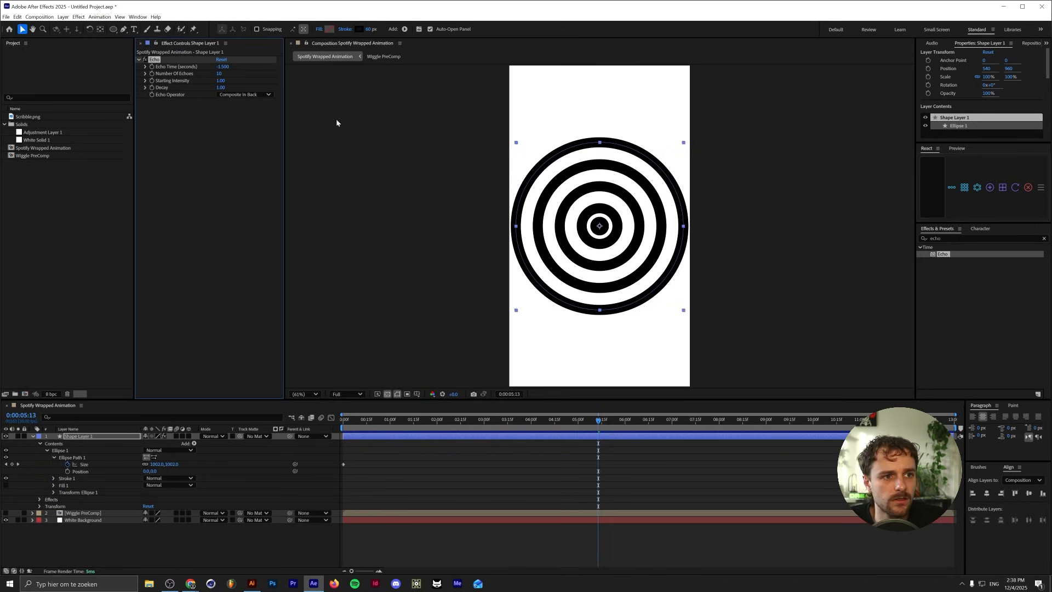
key(space)
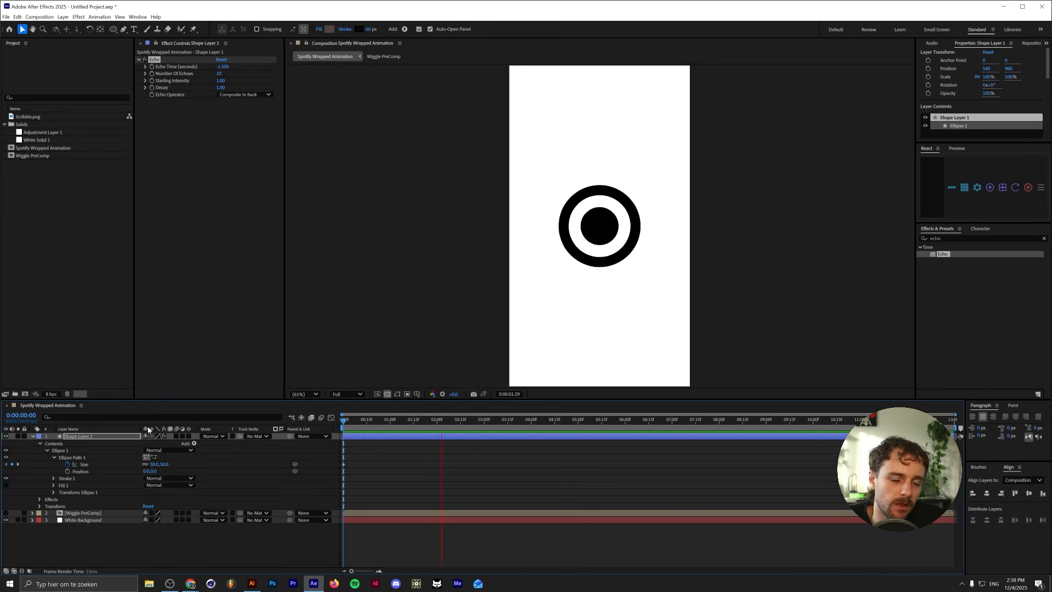
key(space)
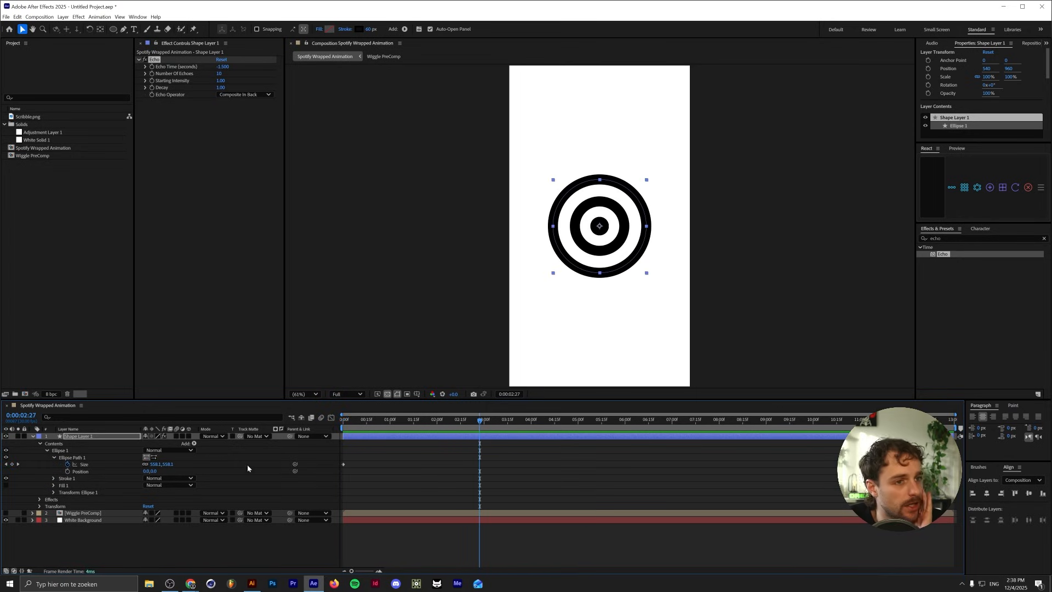
Step: Move to about 9:06 in the timeline, compare the circles with the poster in Illustrator, and return to After Effects
drag(357, 426, 775, 414)
click(181, 563)
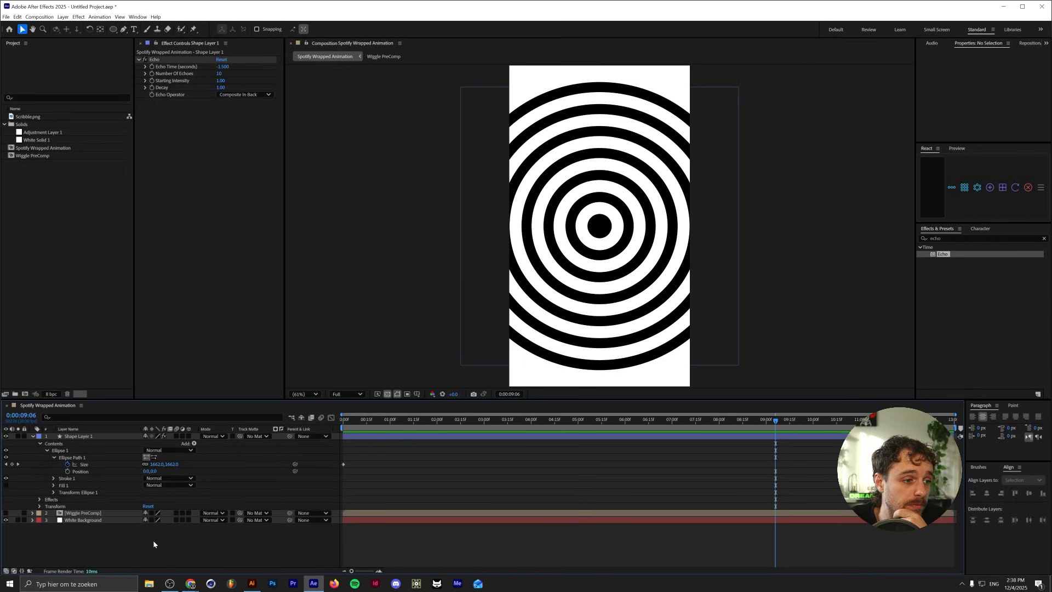
click(250, 579)
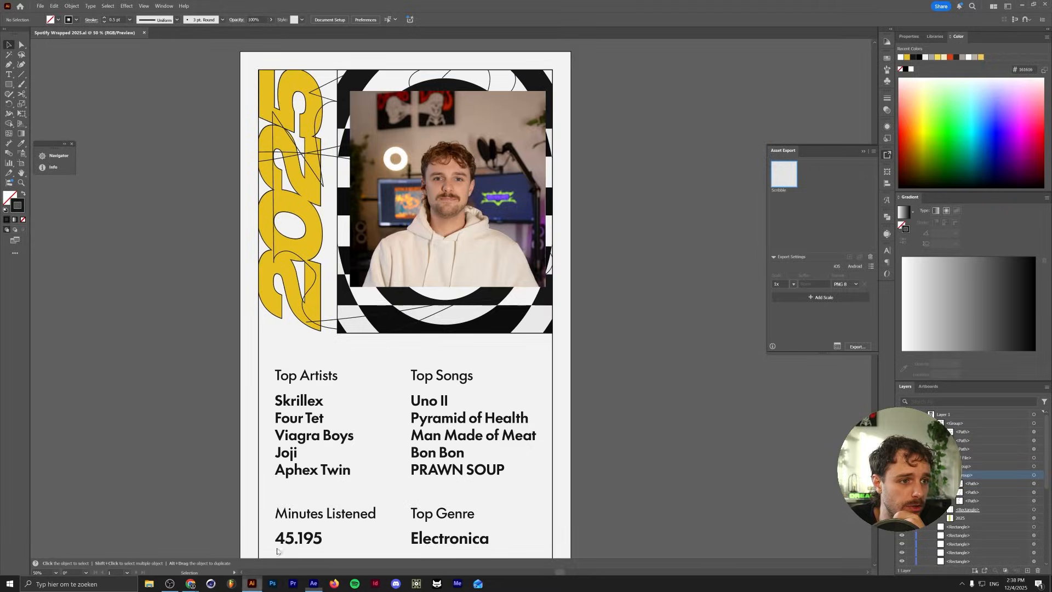
click(313, 583)
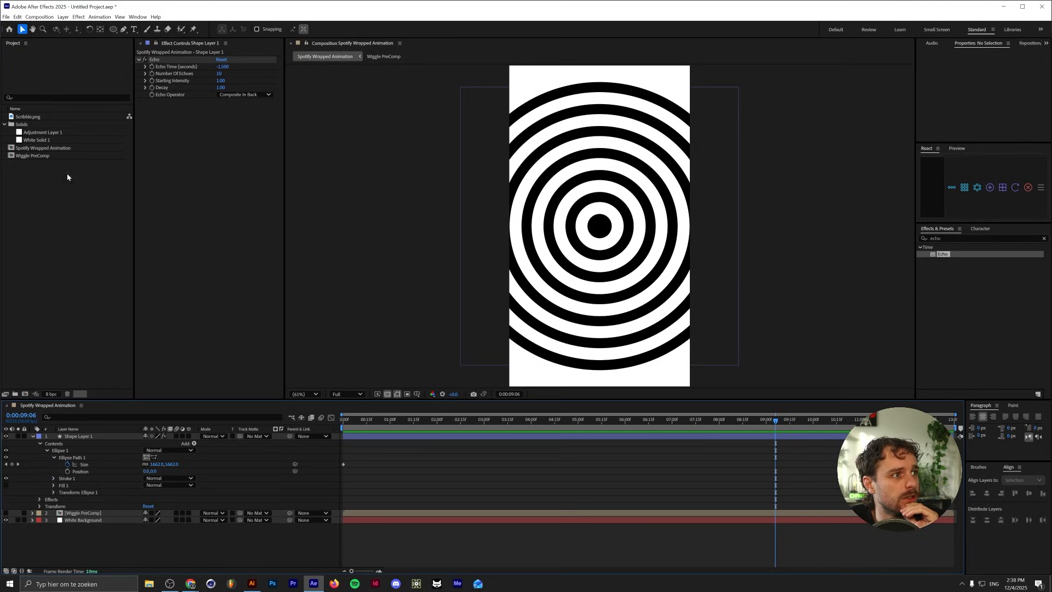
Step: Place the project's existing Adjustment Layer 1 above the circle's shape layer and make it act as an adjustment layer
click(36, 133)
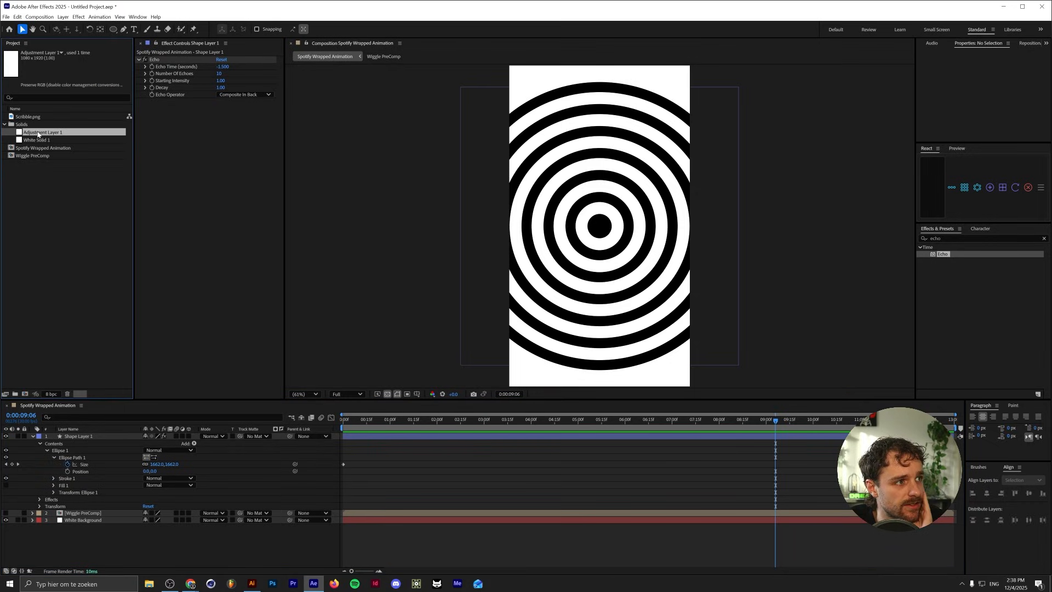
click(27, 126)
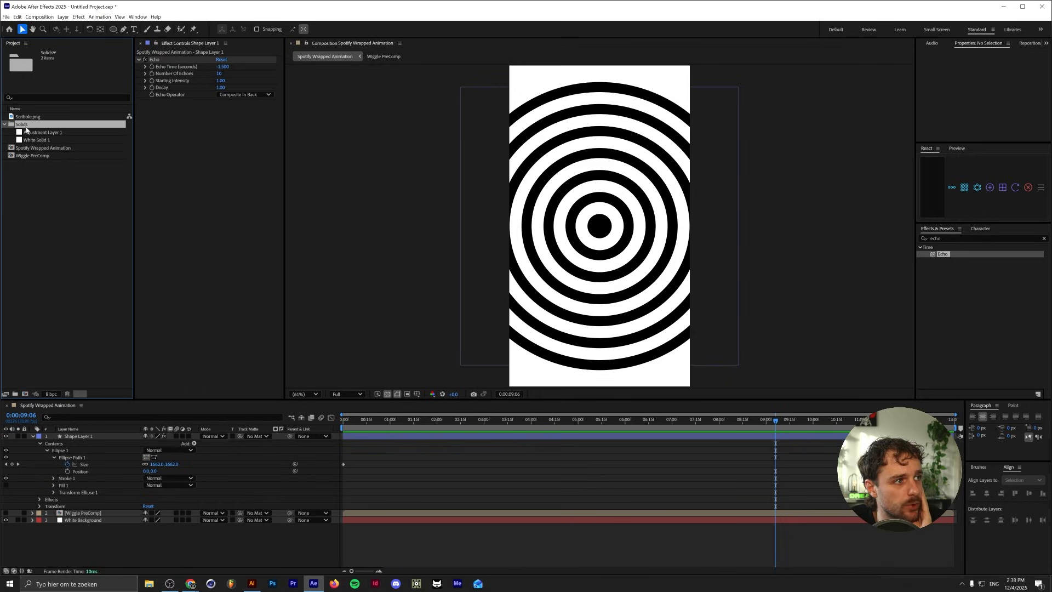
click(26, 131)
drag(81, 430, 82, 433)
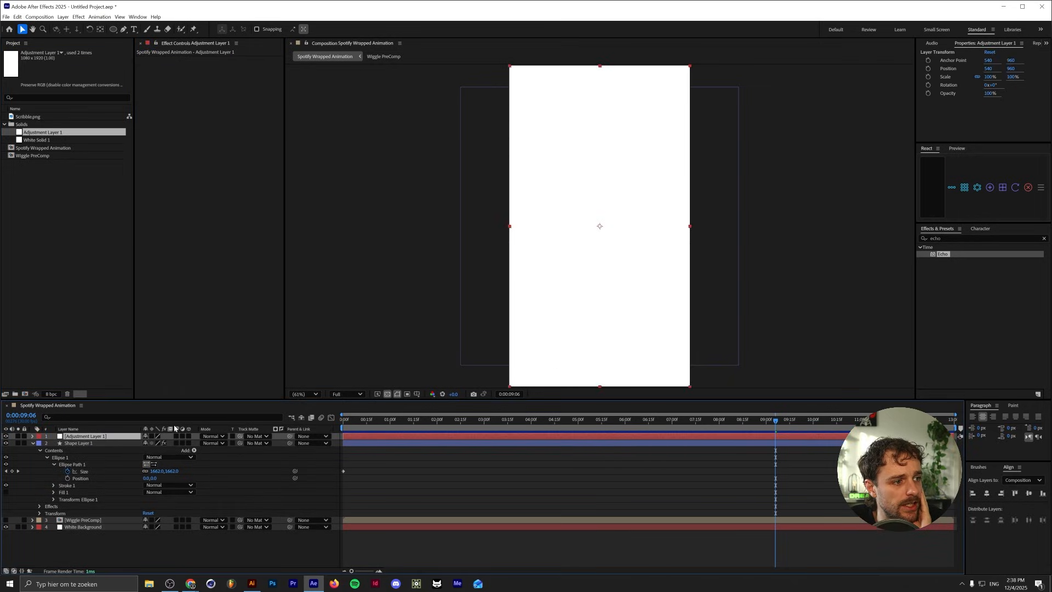
click(182, 436)
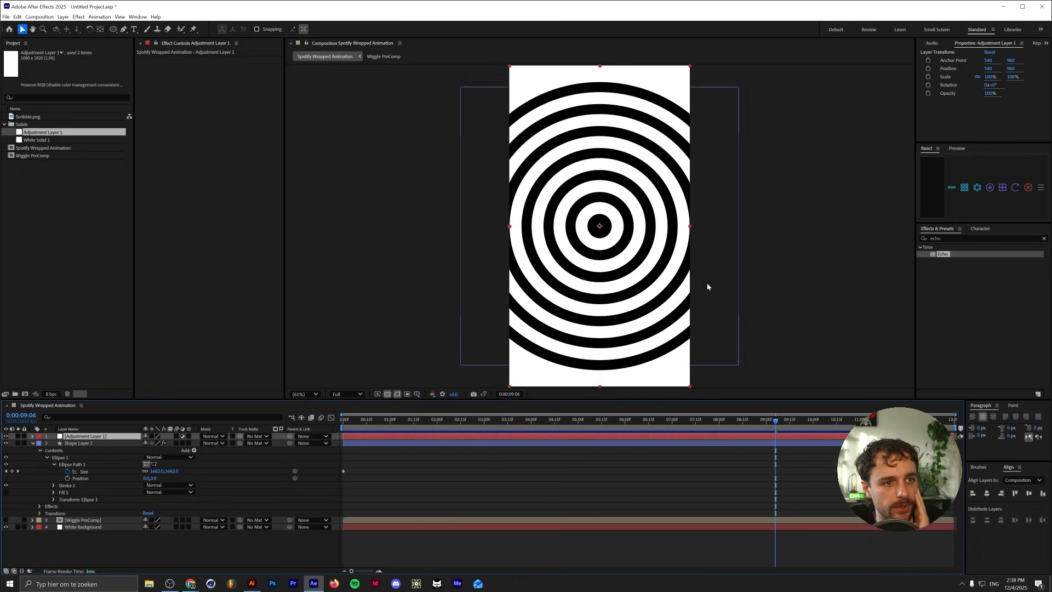
Step: Apply the Invert effect to the adjustment layer and add a rectangular mask covering the whole frame to it
click(959, 238)
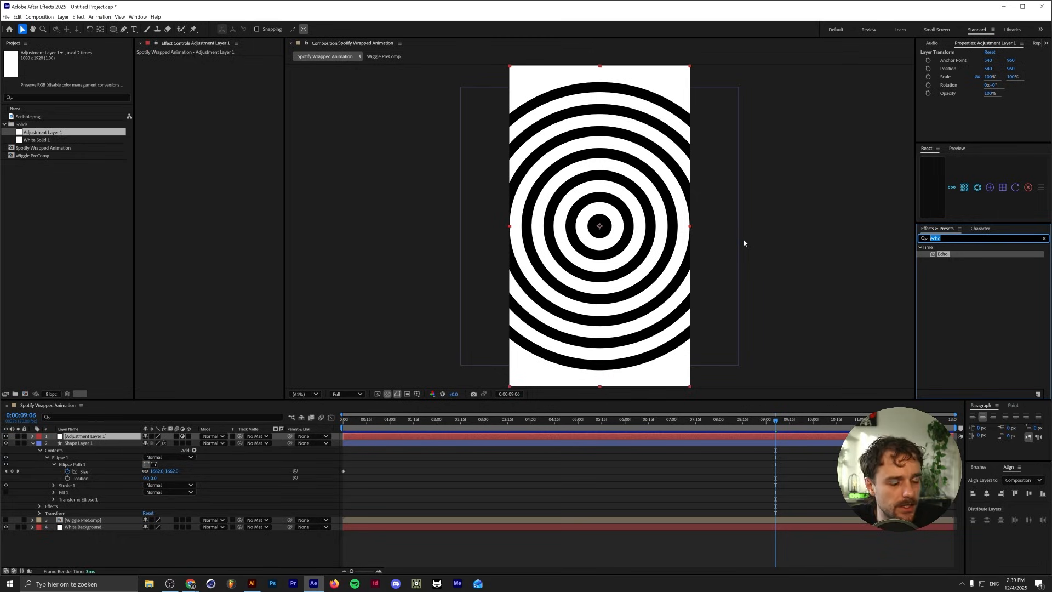
text(invert)
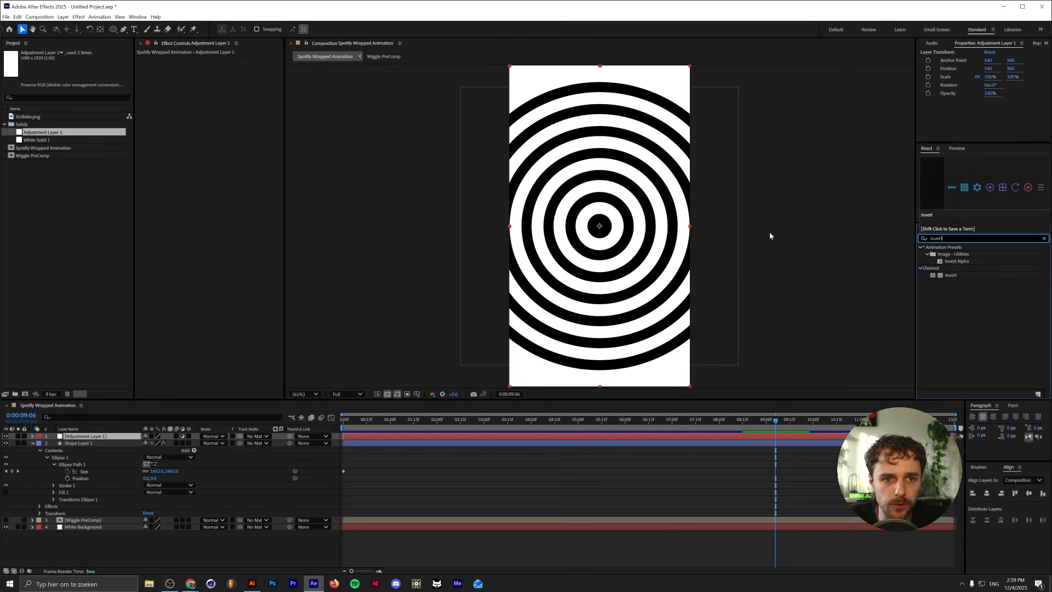
drag(951, 274, 65, 437)
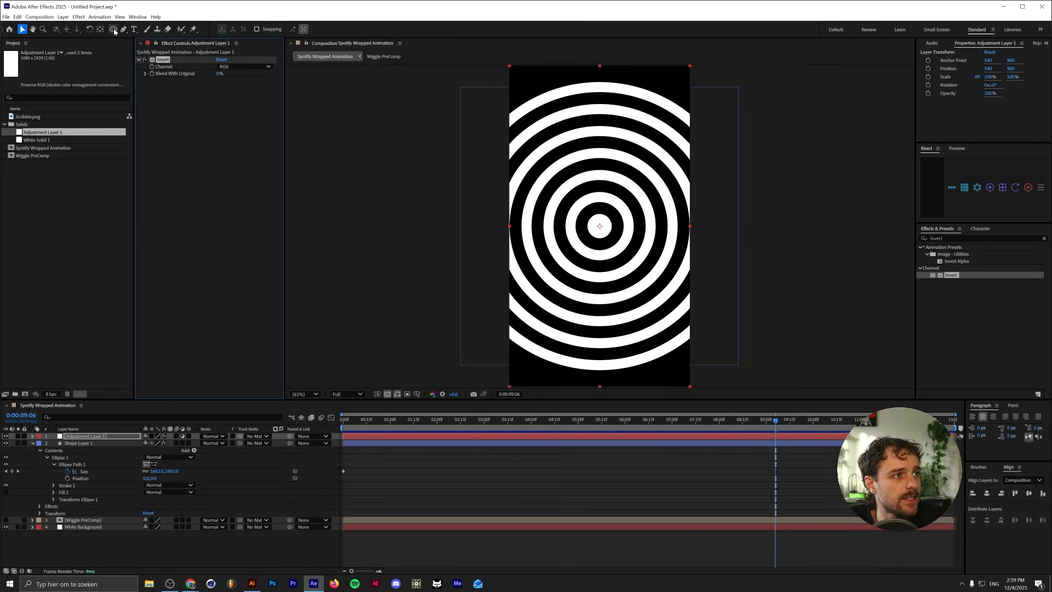
drag(114, 31, 140, 34)
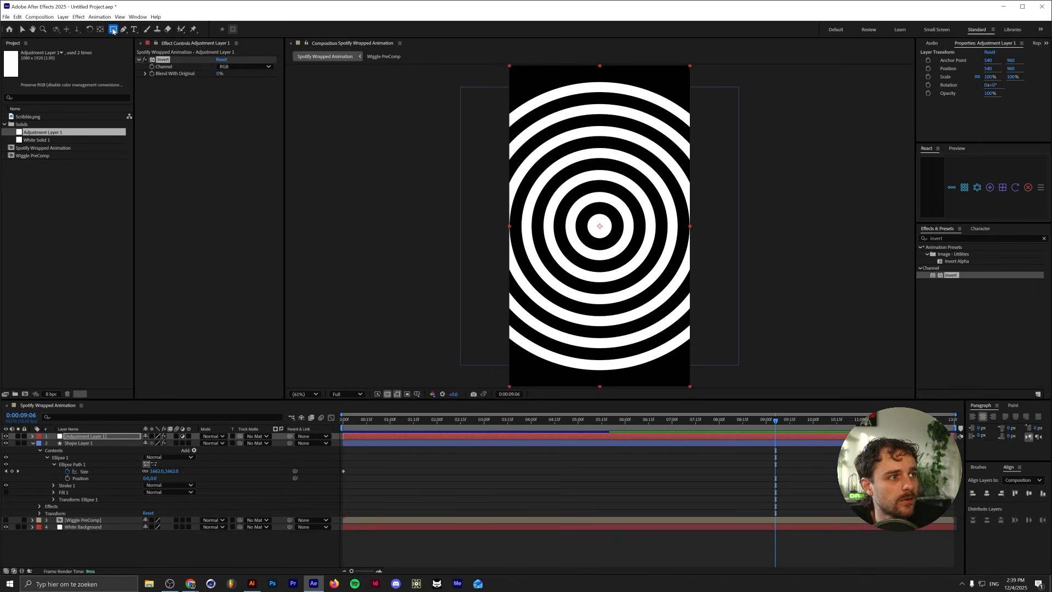
double_click(114, 30)
Step: Rename the shape layer as Circle and the adjustment layer as Invert
click(32, 471)
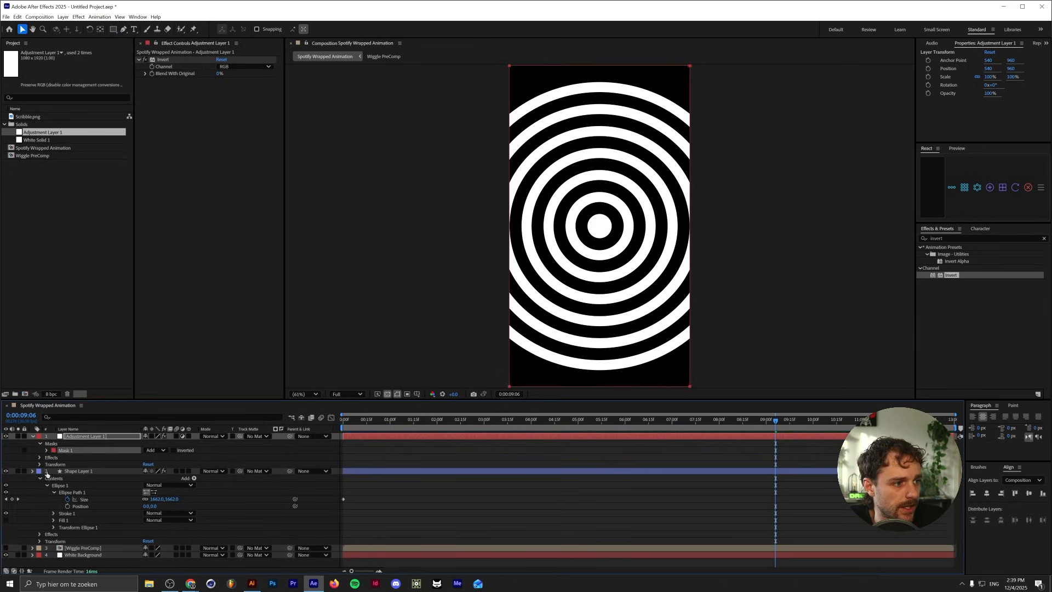
click(82, 471)
key(Return)
text(Circle)
key(Return)
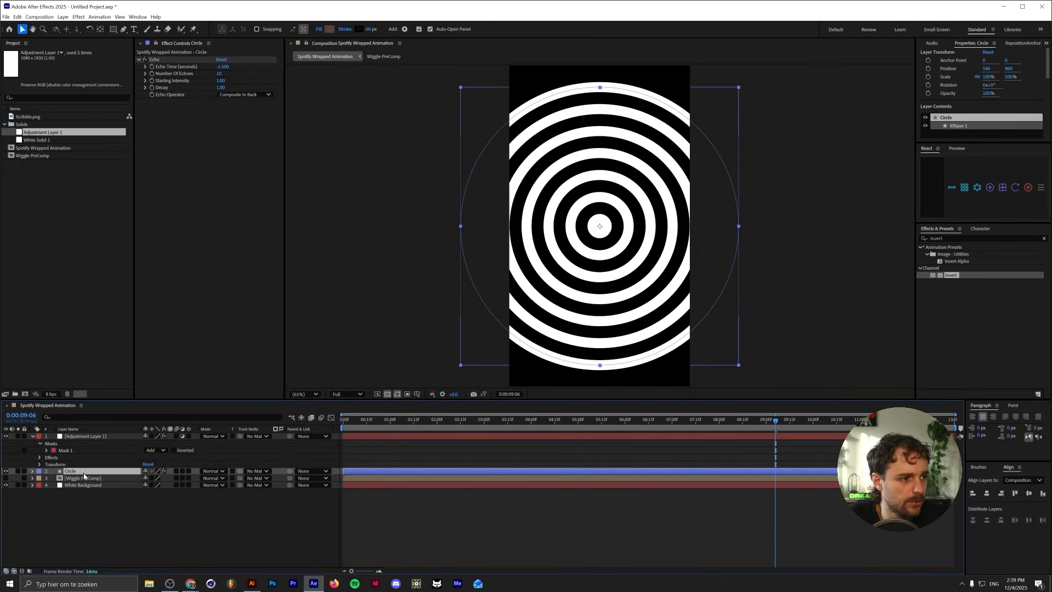
click(99, 436)
key(Return)
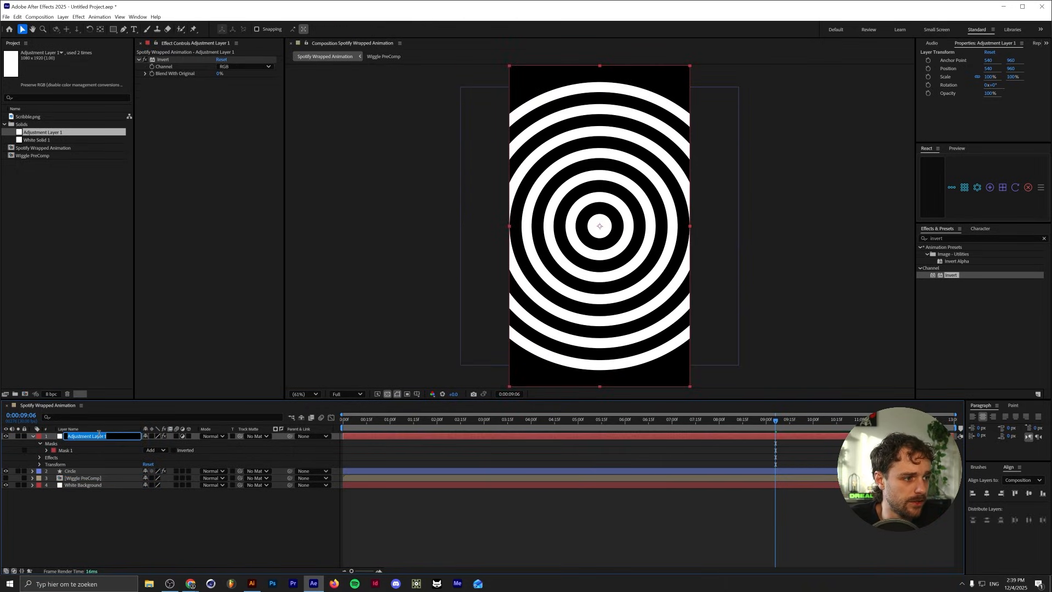
text(Invert)
key(Return)
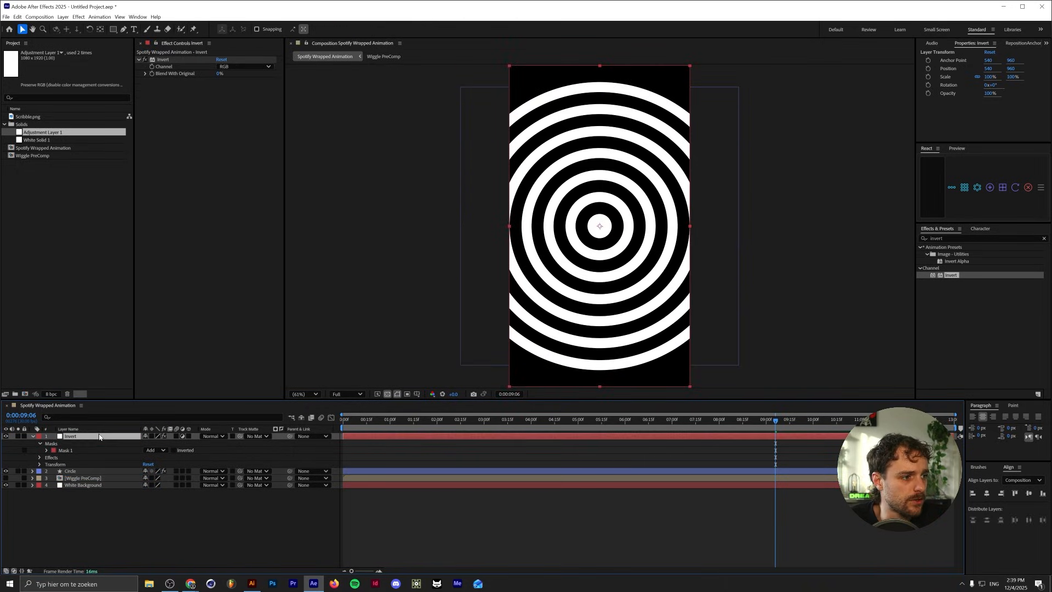
click(124, 491)
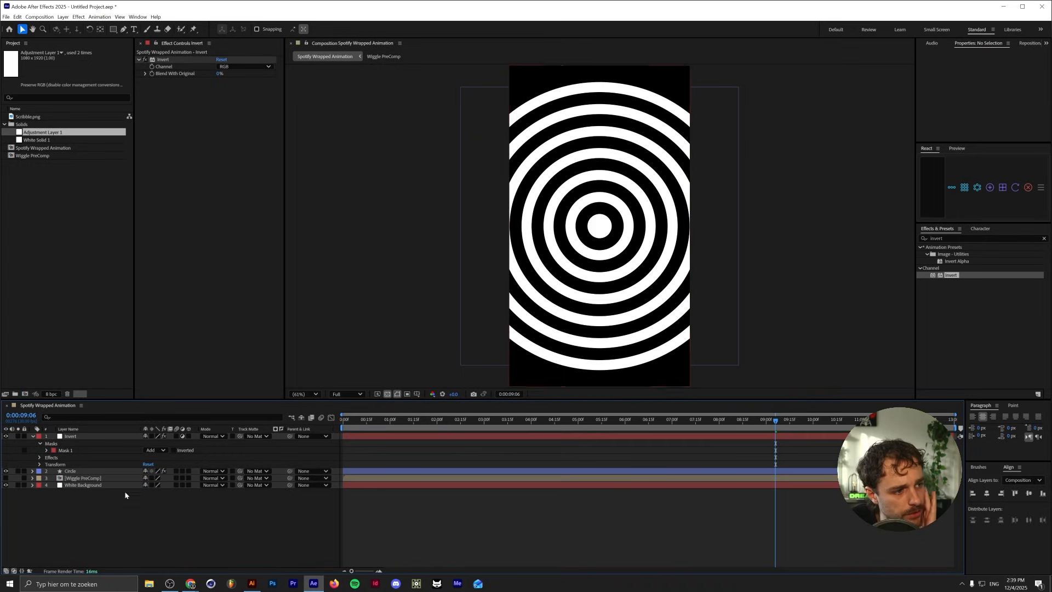
Step: Mark the Wiggle PreComp and White Background layers as shy and hide the shy layers from the timeline
click(119, 486)
click(140, 480)
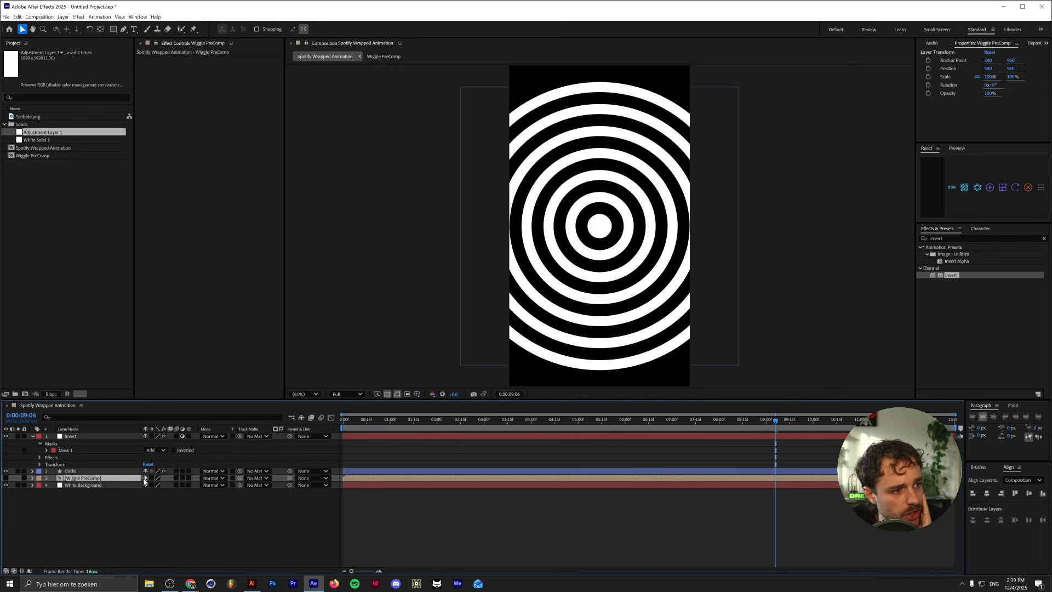
click(144, 483)
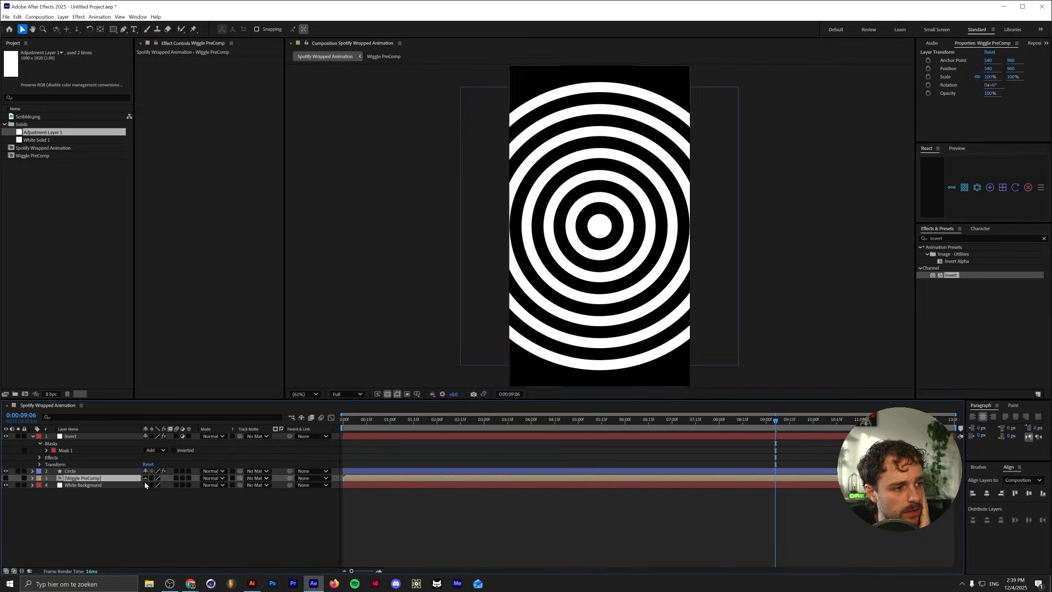
click(301, 419)
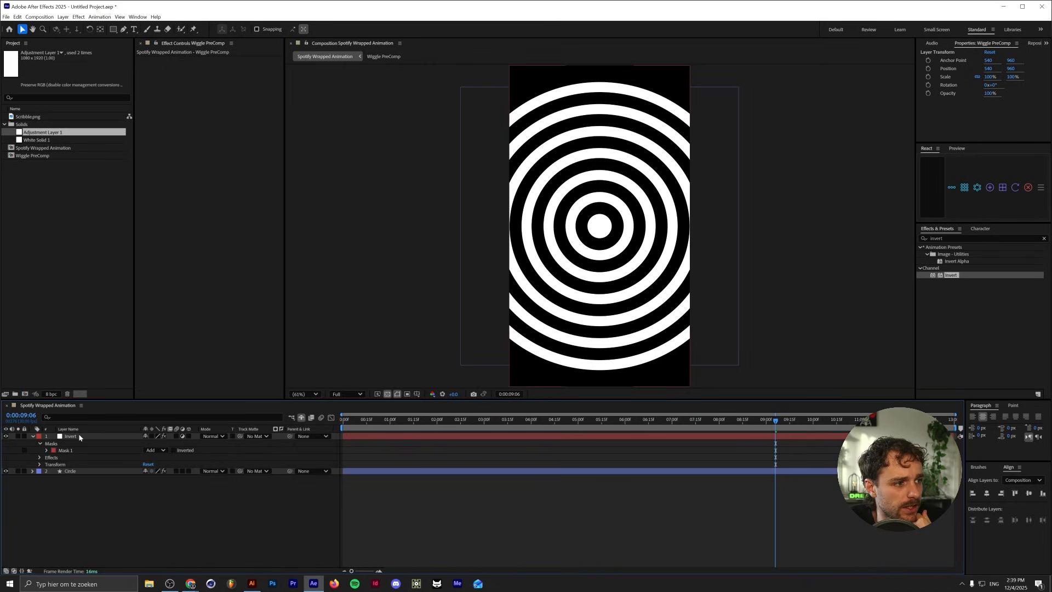
Step: Narrow the Invert layer's mask to a vertical strip by setting its shape's right bound to 180 px
click(71, 471)
click(108, 437)
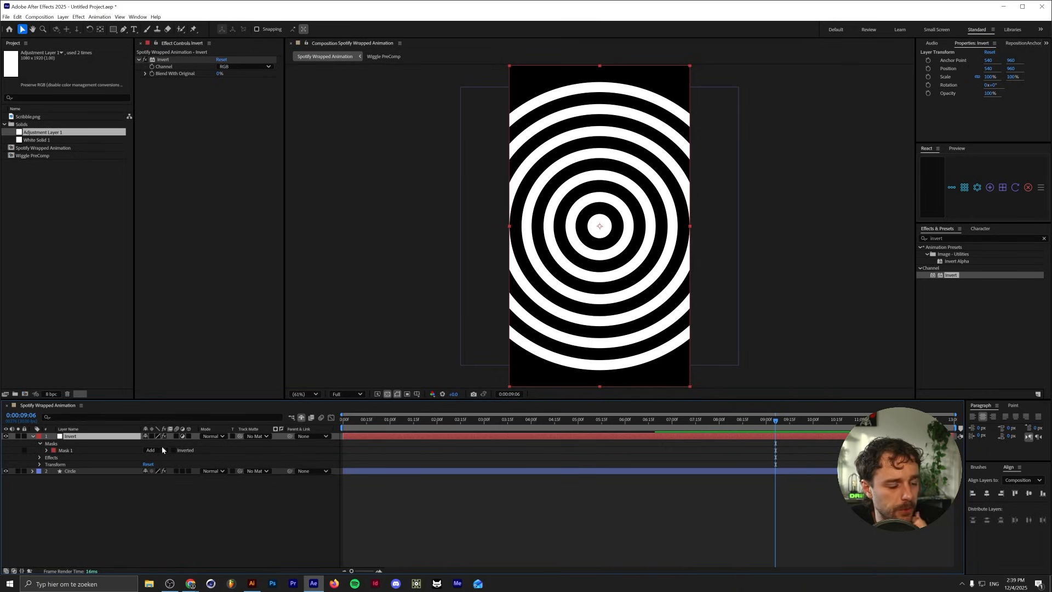
click(46, 451)
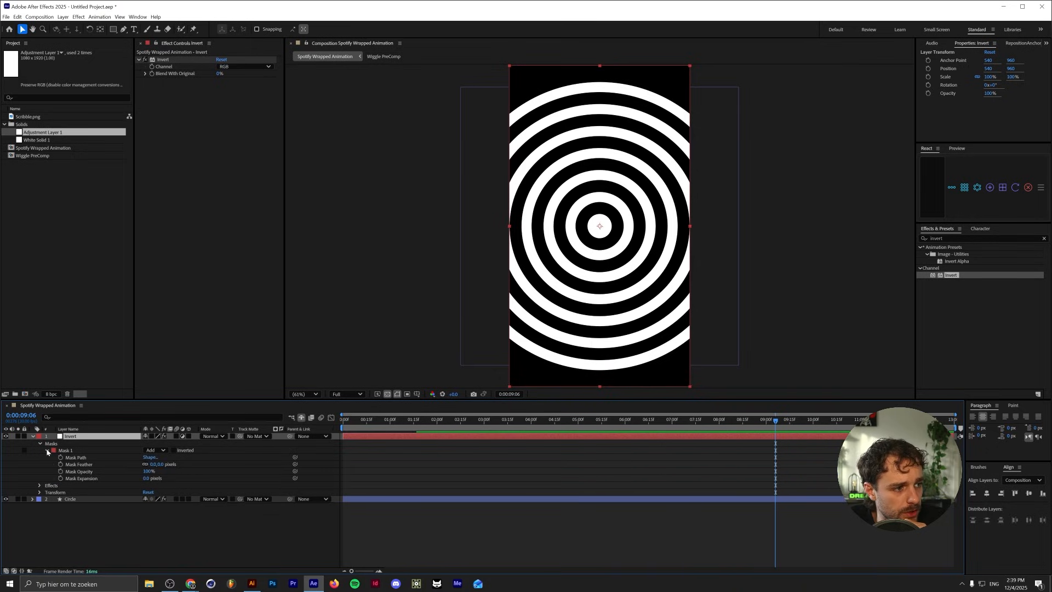
click(148, 457)
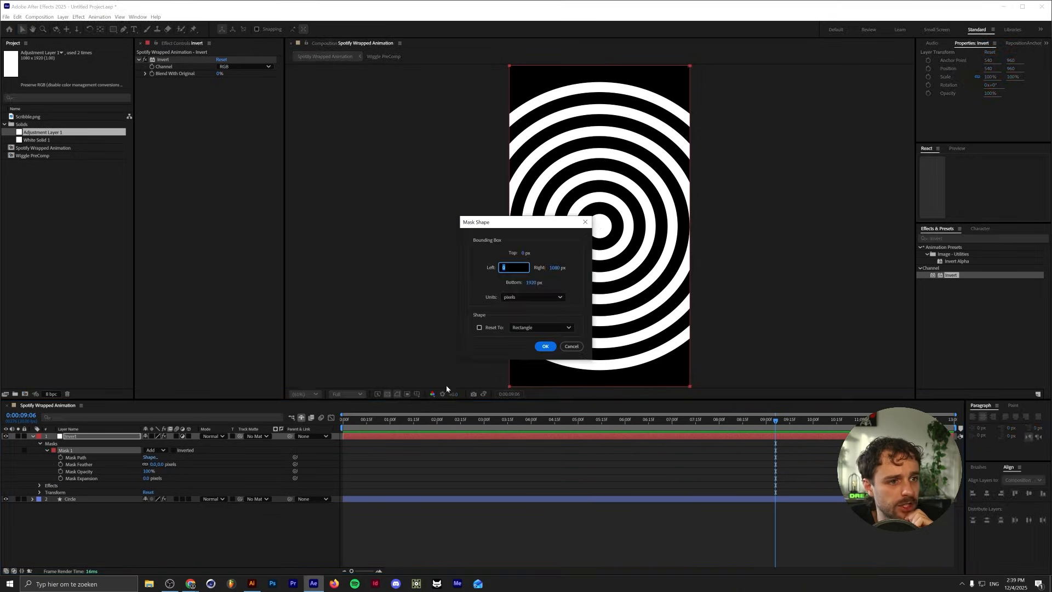
click(557, 268)
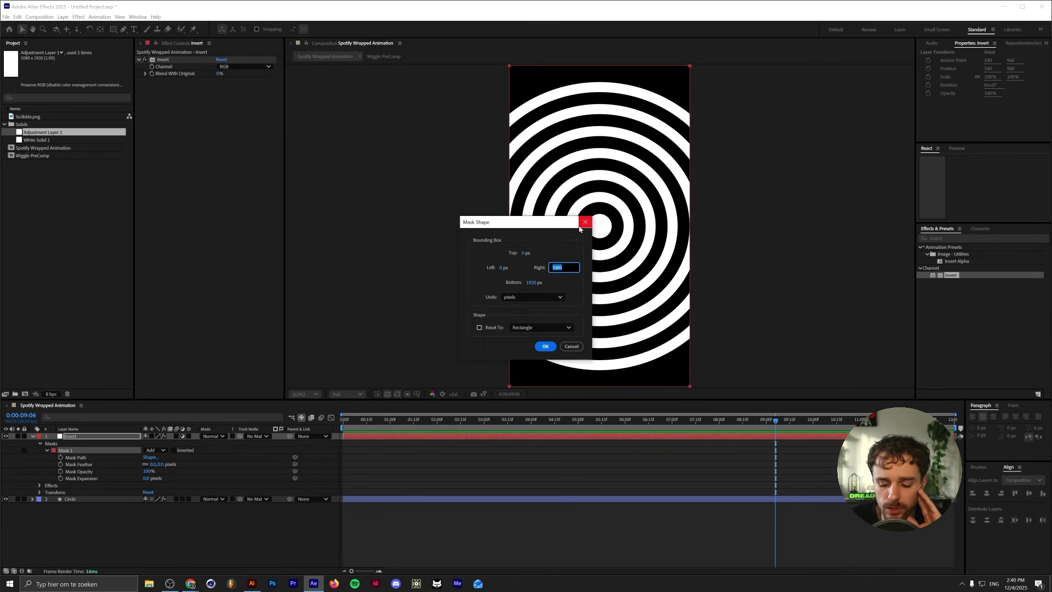
text(180)
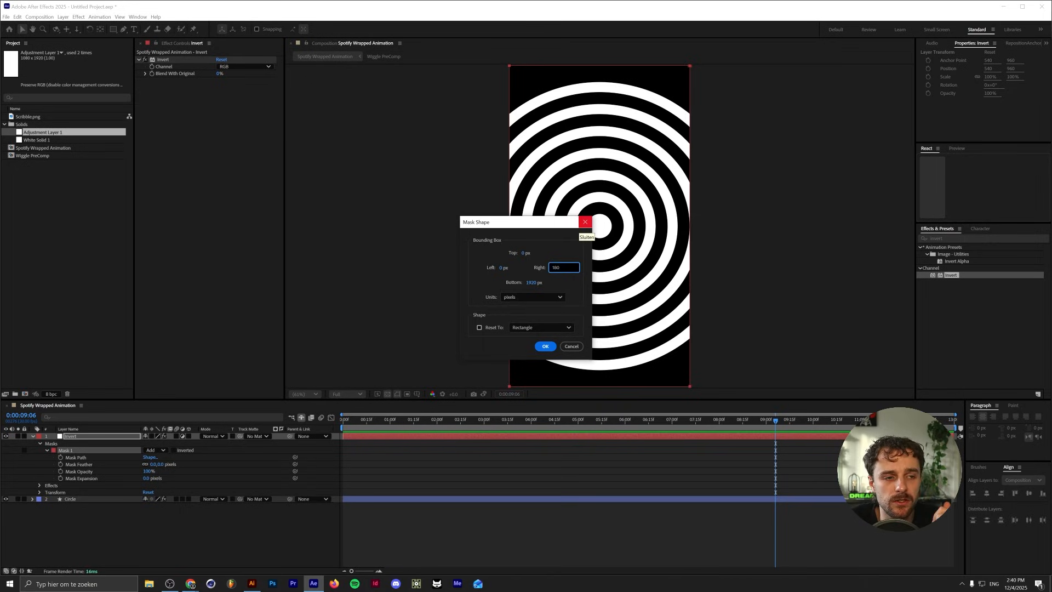
key(Return)
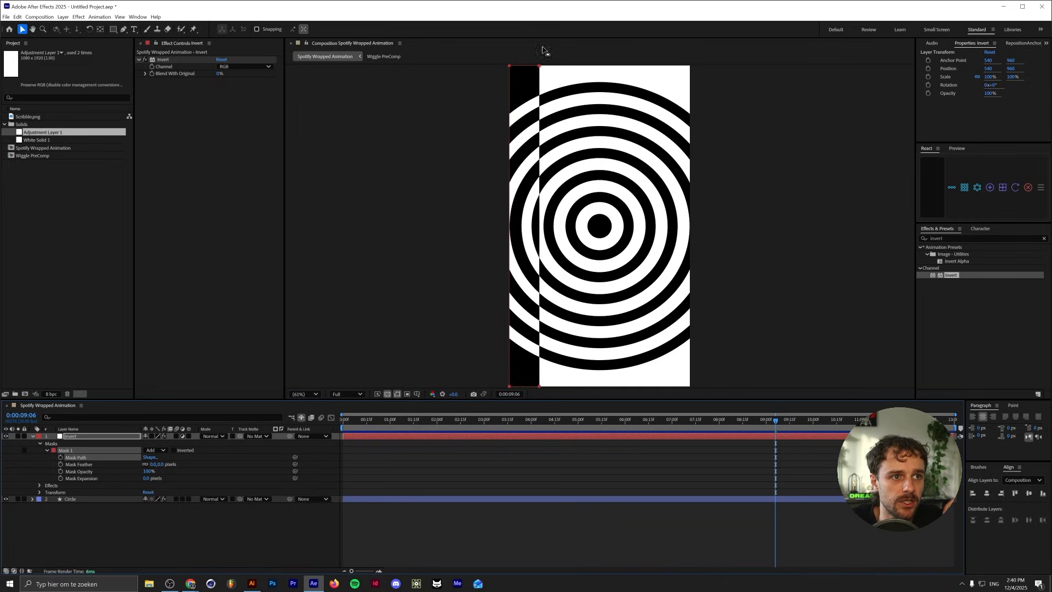
Step: Duplicate the strip mask and set the copy's shape bounds to 360 px left and 360+180 px right
click(88, 450)
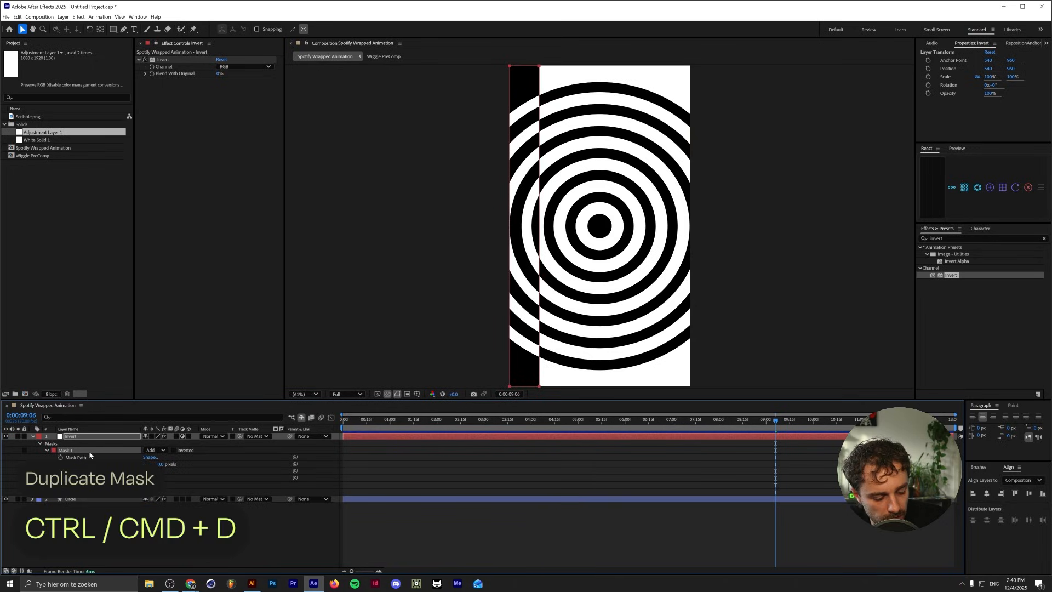
key(ctrl+d)
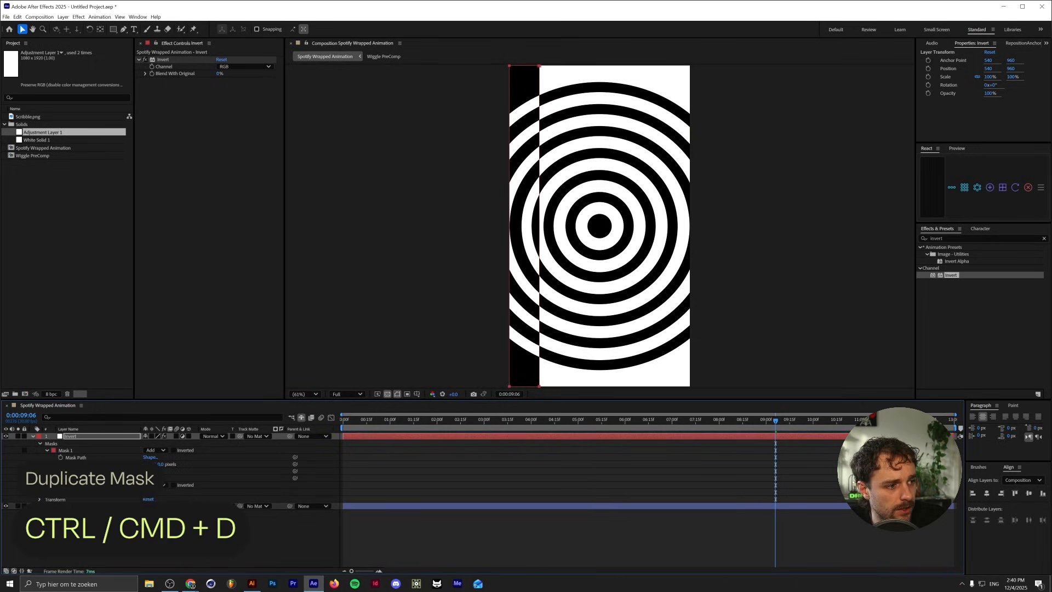
click(48, 485)
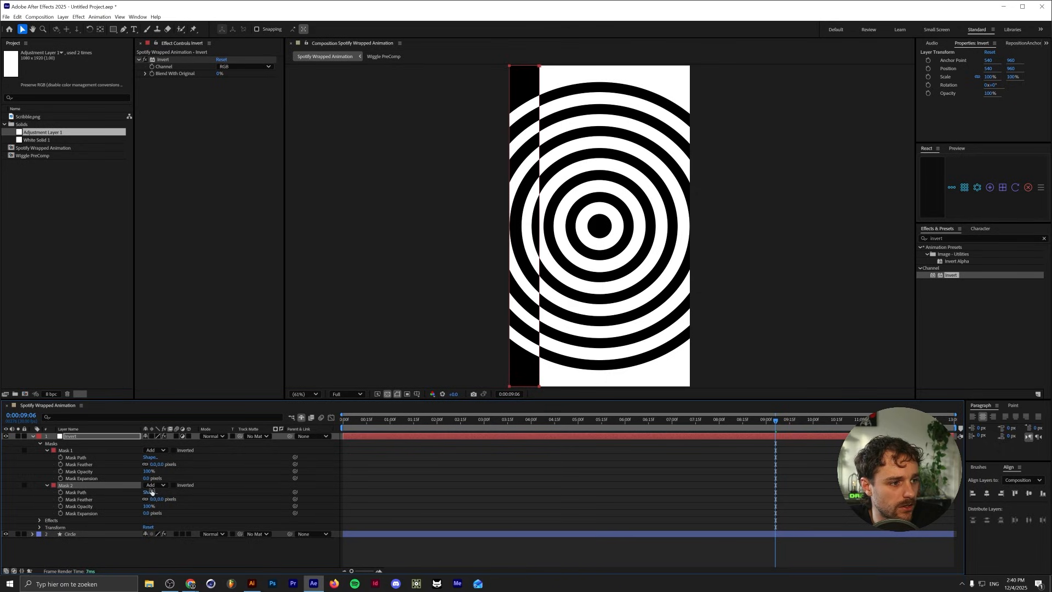
click(151, 492)
text(360)
key(Tab)
key(End)
text(+180)
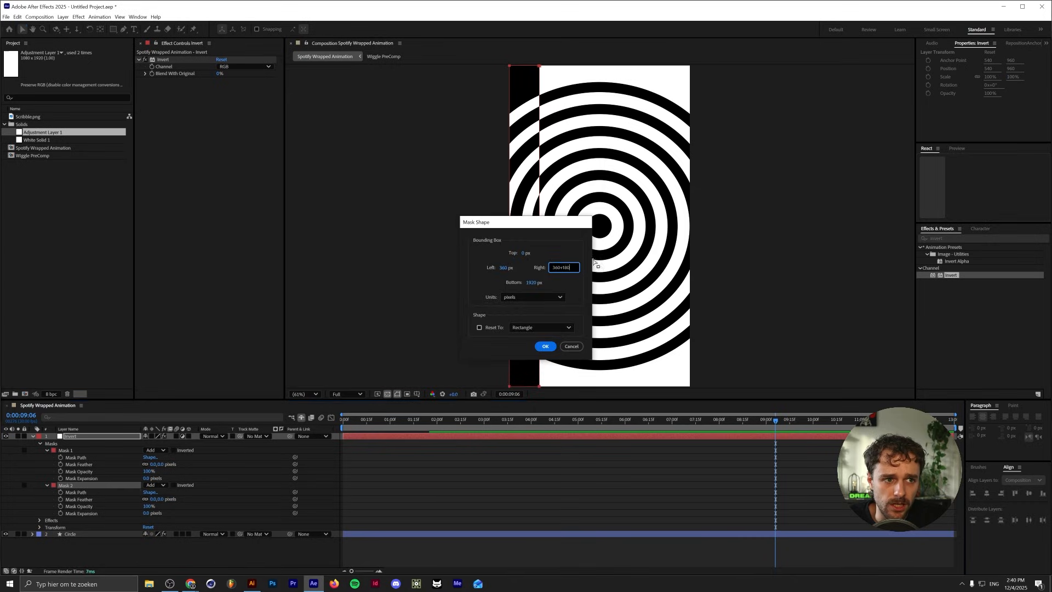
key(Return)
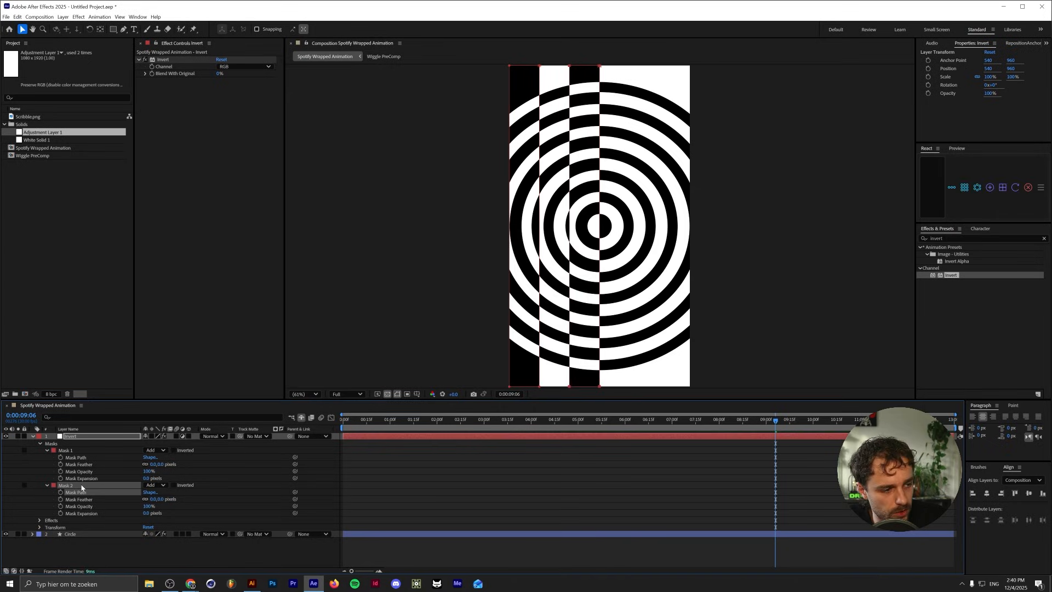
Step: Duplicate the second mask and set the copy's shape bounds to 540+180 px left and 900 px right
key(ctrl+d)
key(ctrl+shift+m)
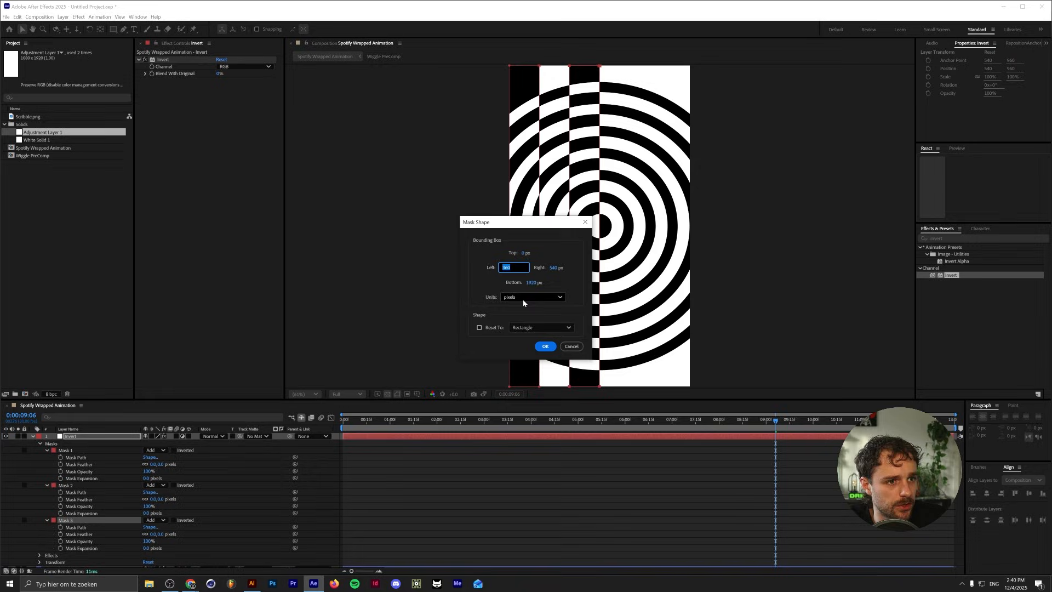
text(540+180)
click(567, 269)
text(900)
key(Return)
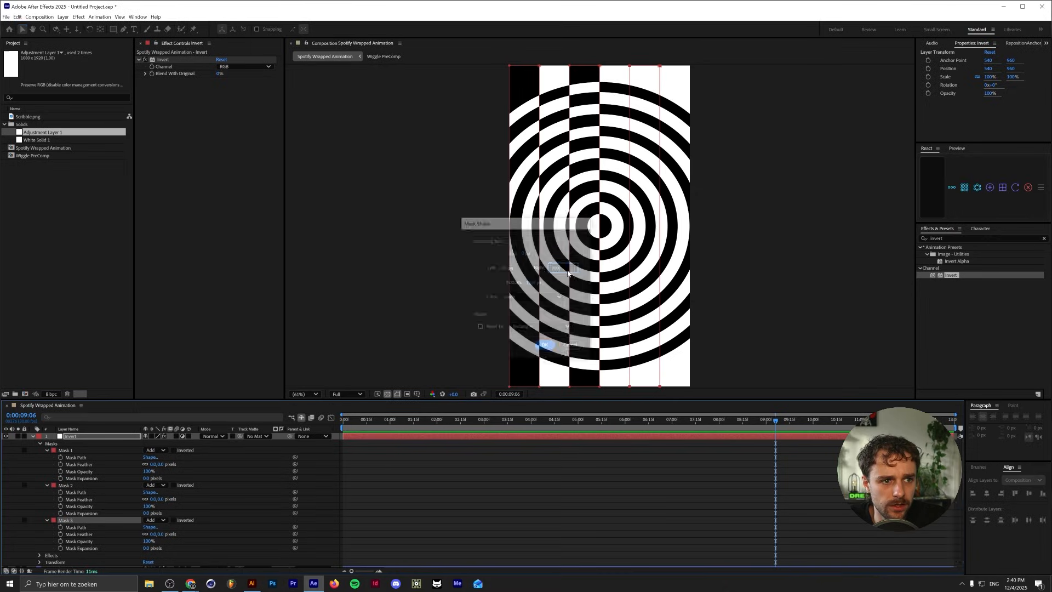
Step: Play the animation from the start and scrub through it to check the inverted strips over the circles
key(Home)
key(space)
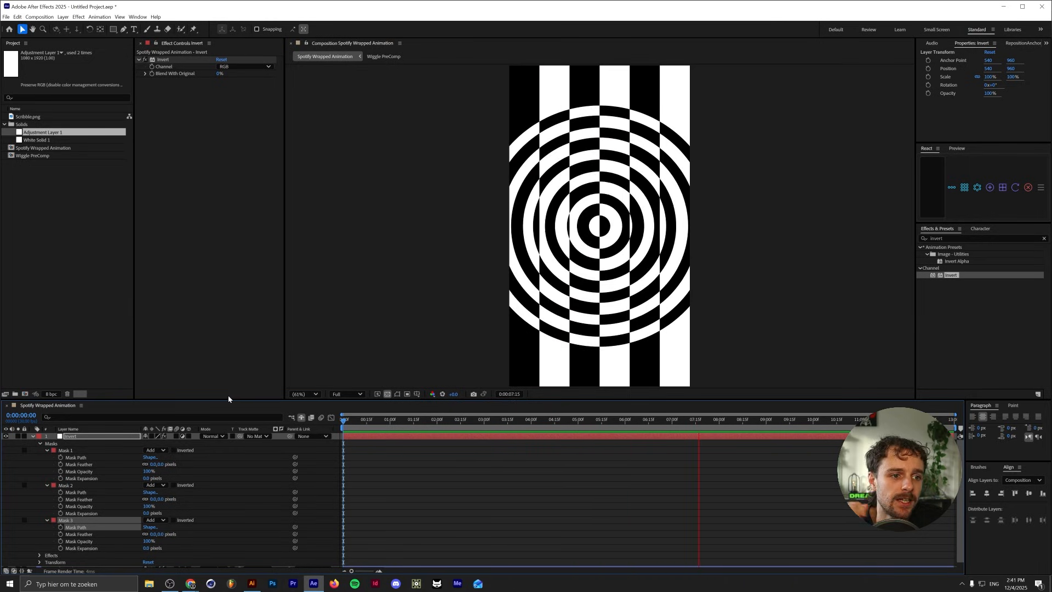
key(space)
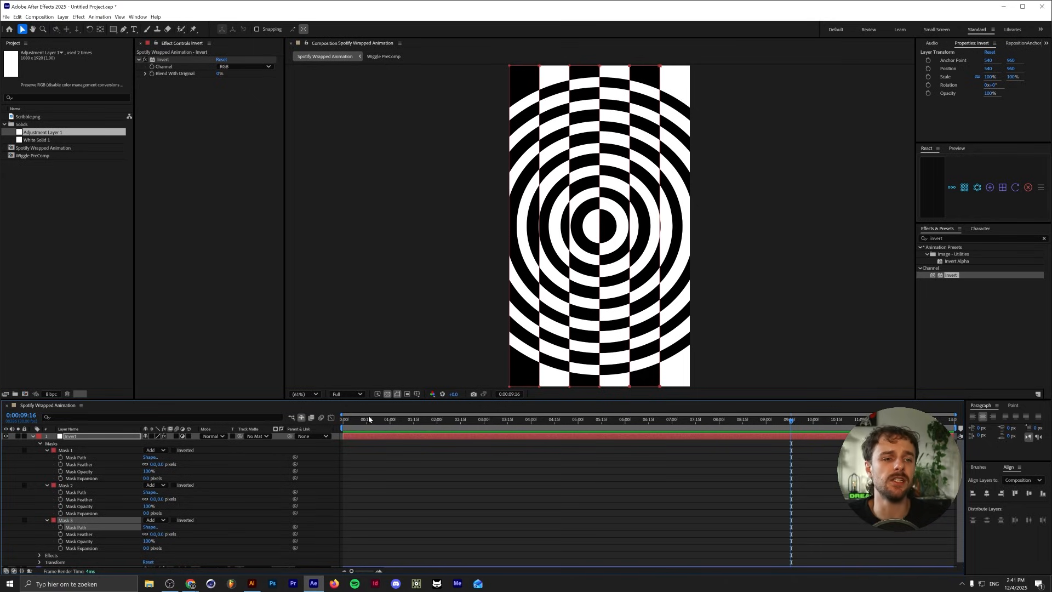
click(464, 420)
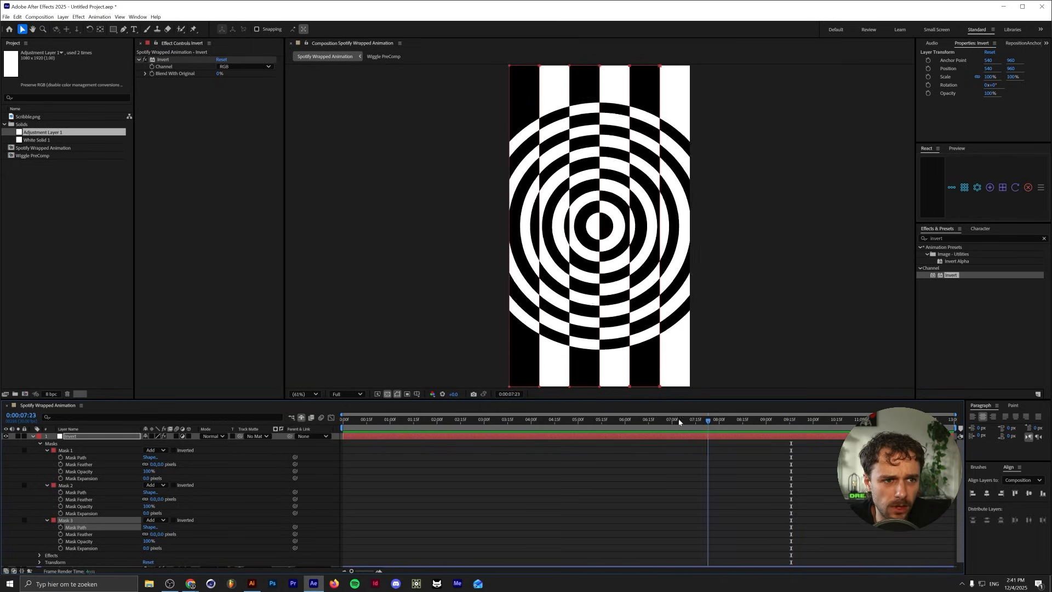
drag(592, 427, 833, 433)
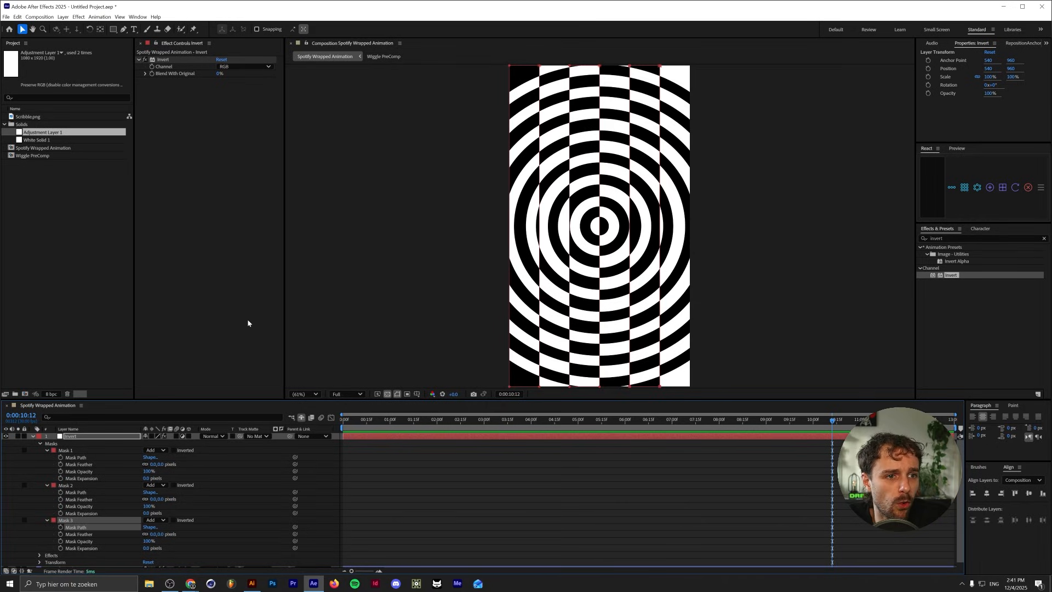
Step: Set the Invert layer's horizontal anchor point to 0 and align the layer to the composition's left edge
click(53, 444)
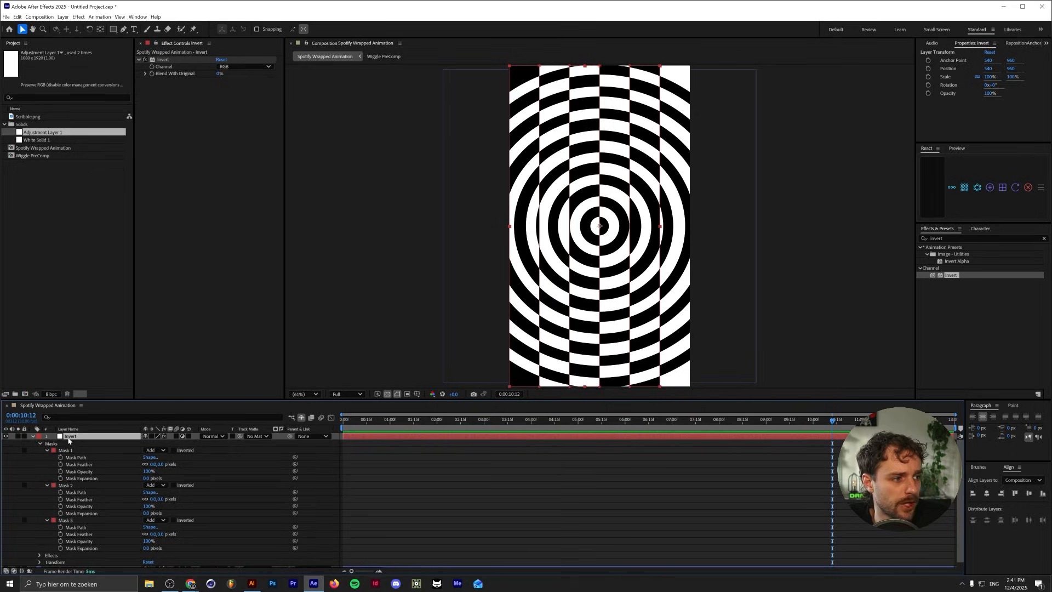
key(a)
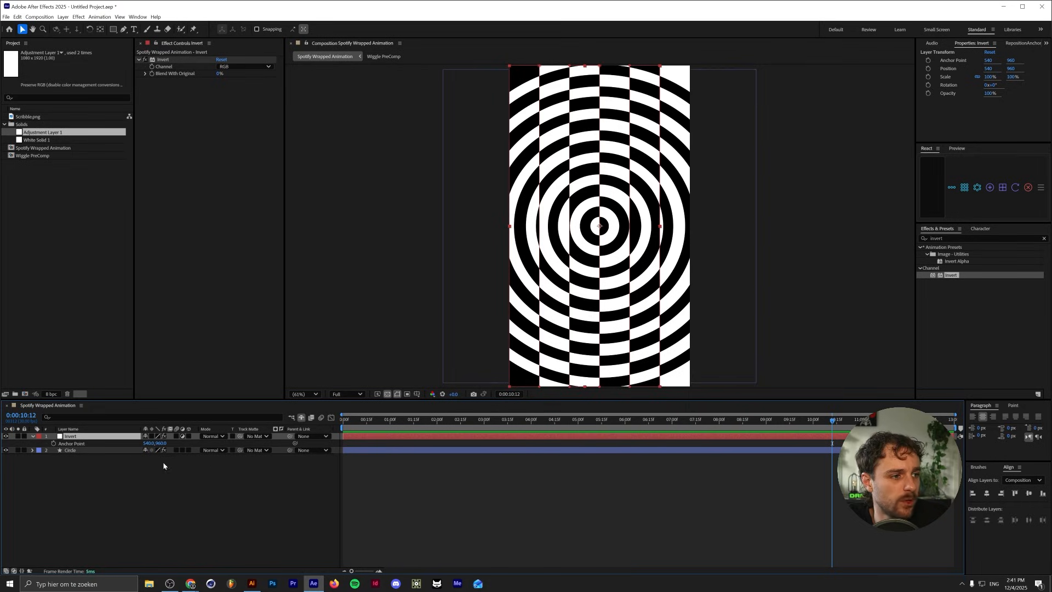
click(147, 443)
text(0)
key(Return)
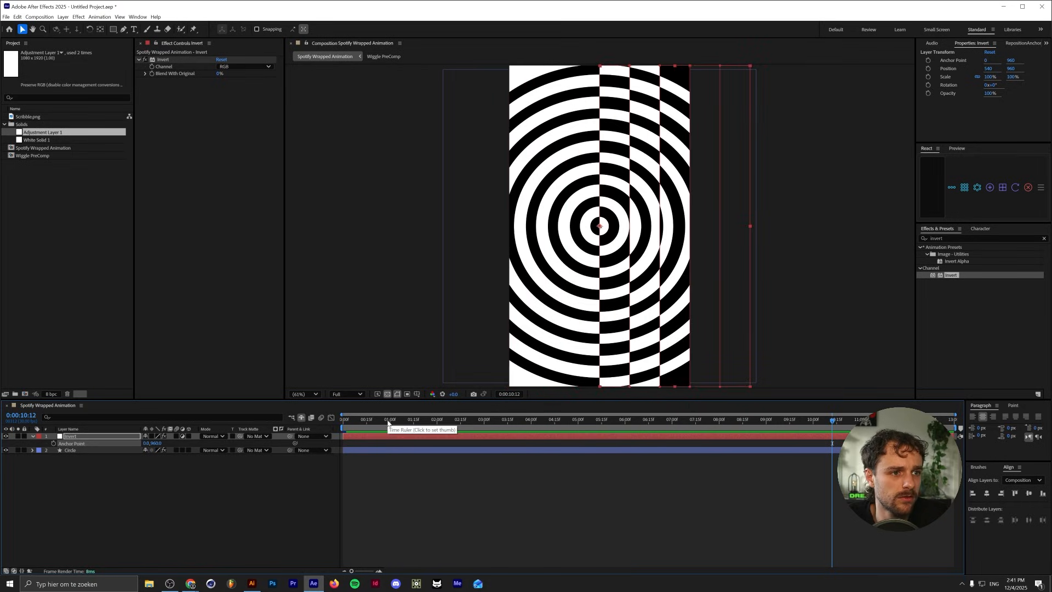
click(974, 494)
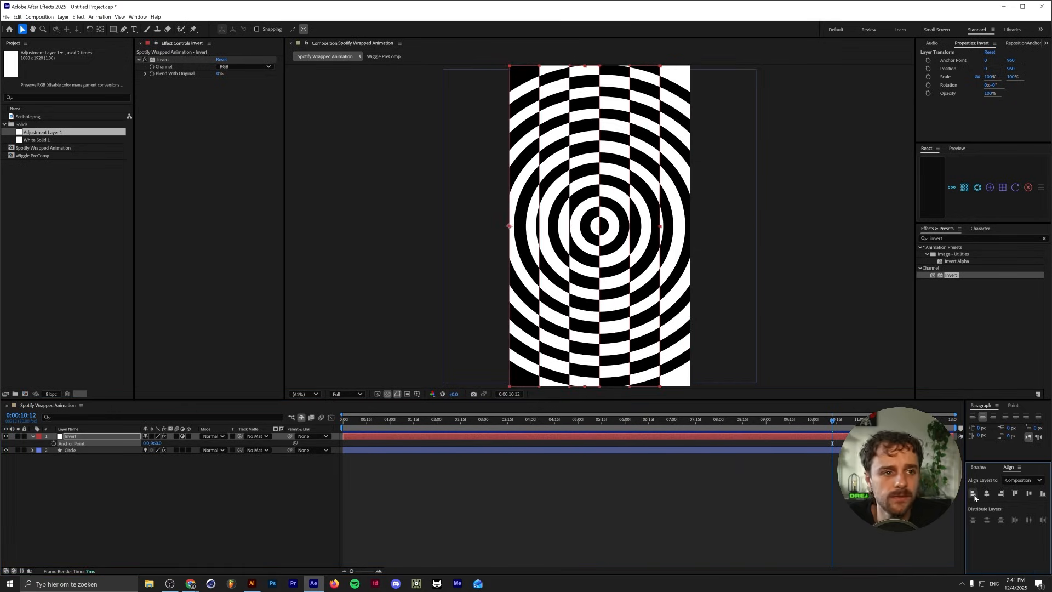
Step: Scale the Invert layer's width to 50% while keeping its height at 100%
click(95, 437)
key(s)
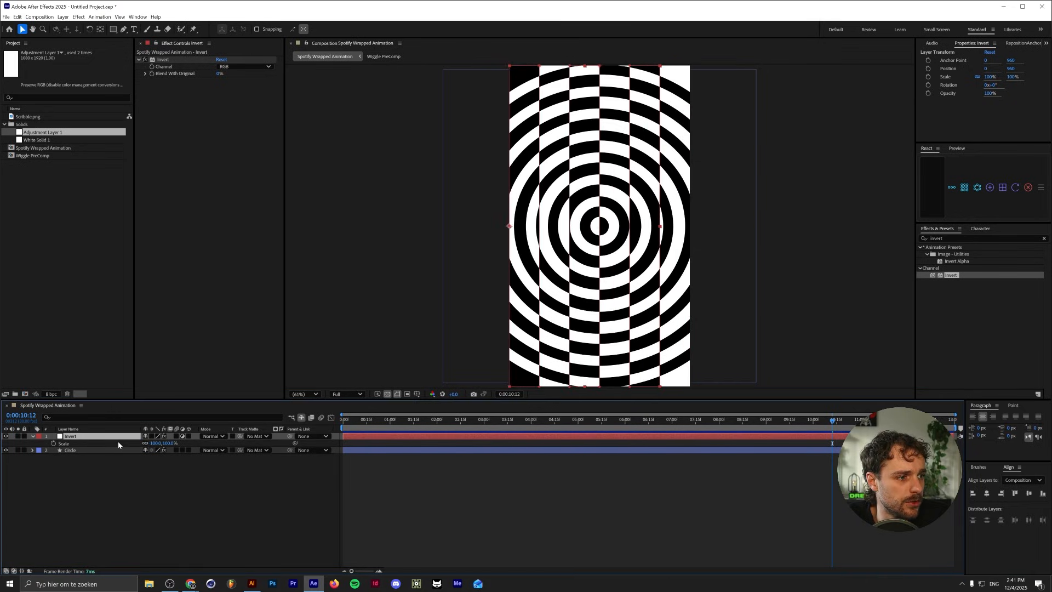
click(156, 443)
text(50)
key(Return)
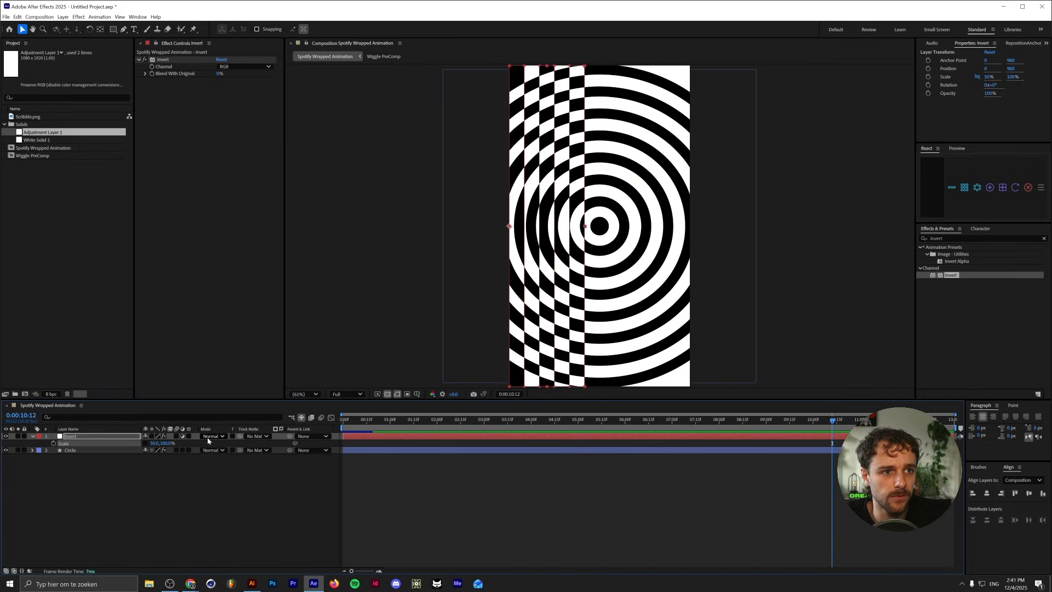
Step: Duplicate the Invert layer, rotate the copy 180° and align it to the composition's right edge
click(97, 429)
click(98, 436)
key(ctrl+d)
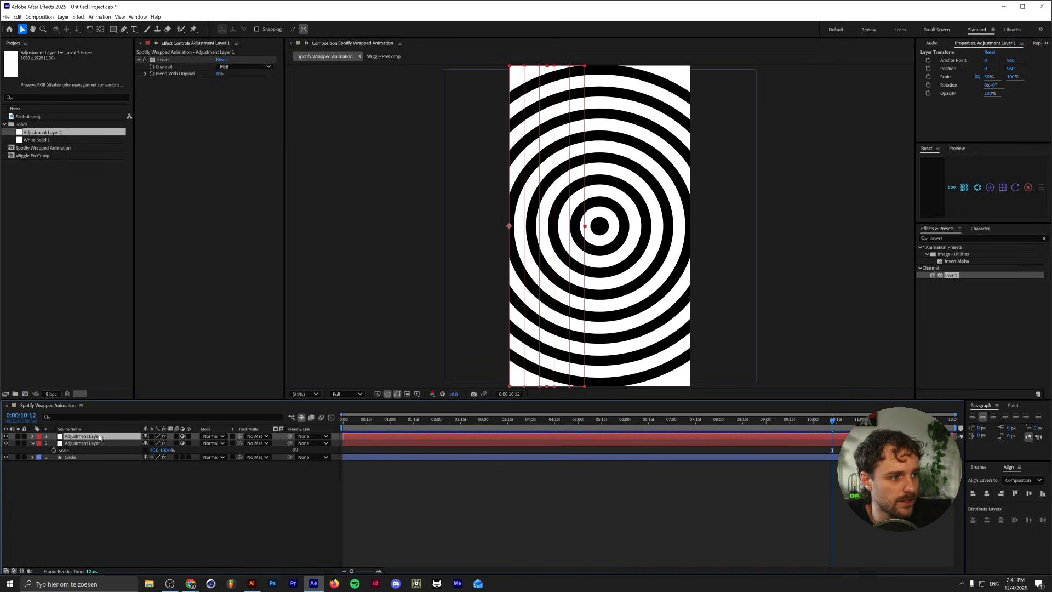
click(1001, 493)
key(r)
click(155, 444)
text(180)
key(Return)
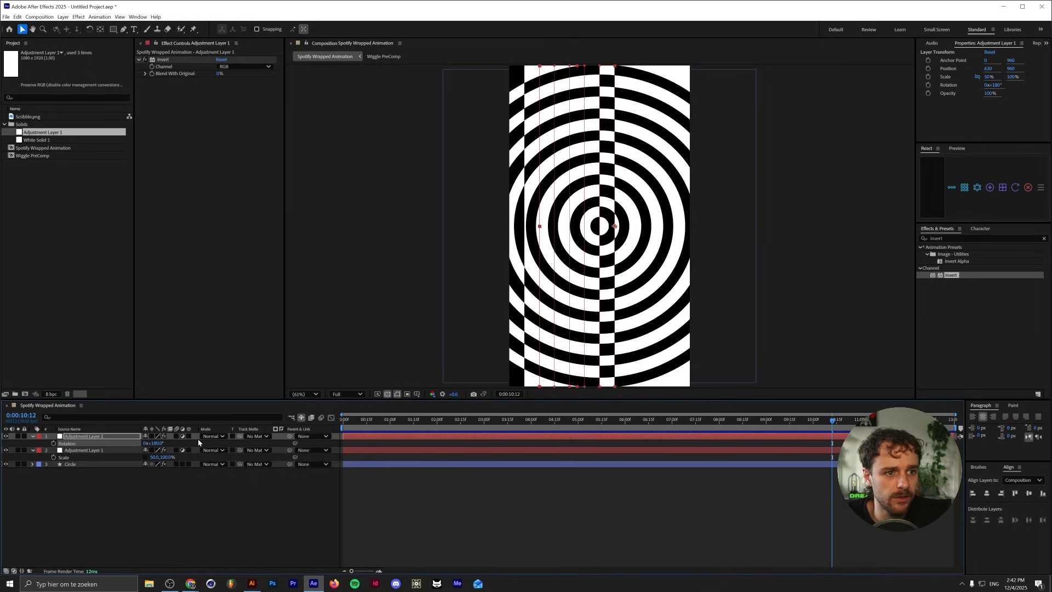
click(1000, 493)
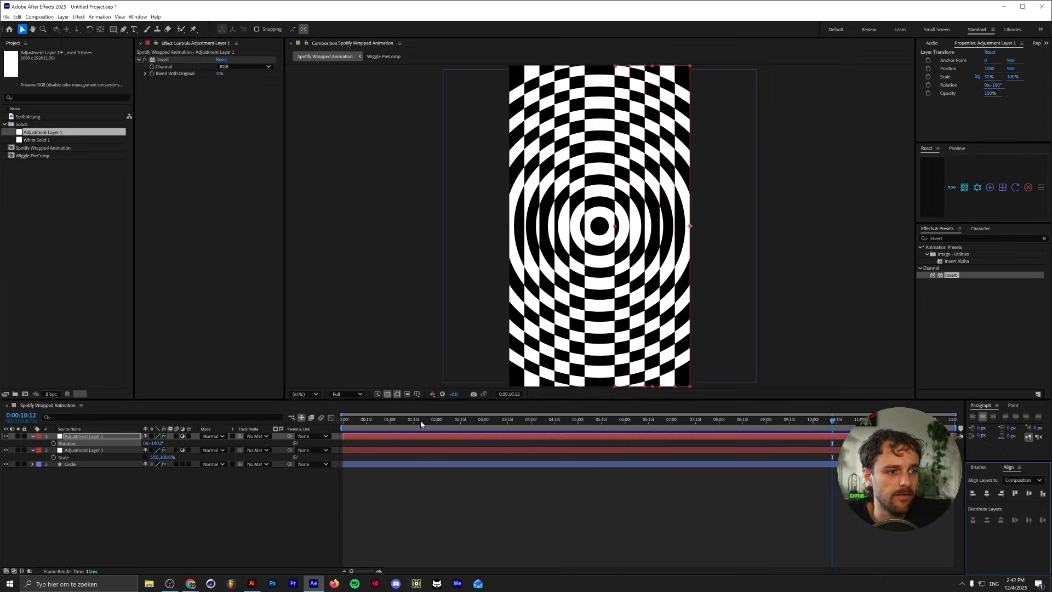
Step: Play the animation from the start to review the mirrored inverted strips
key(Home)
key(space)
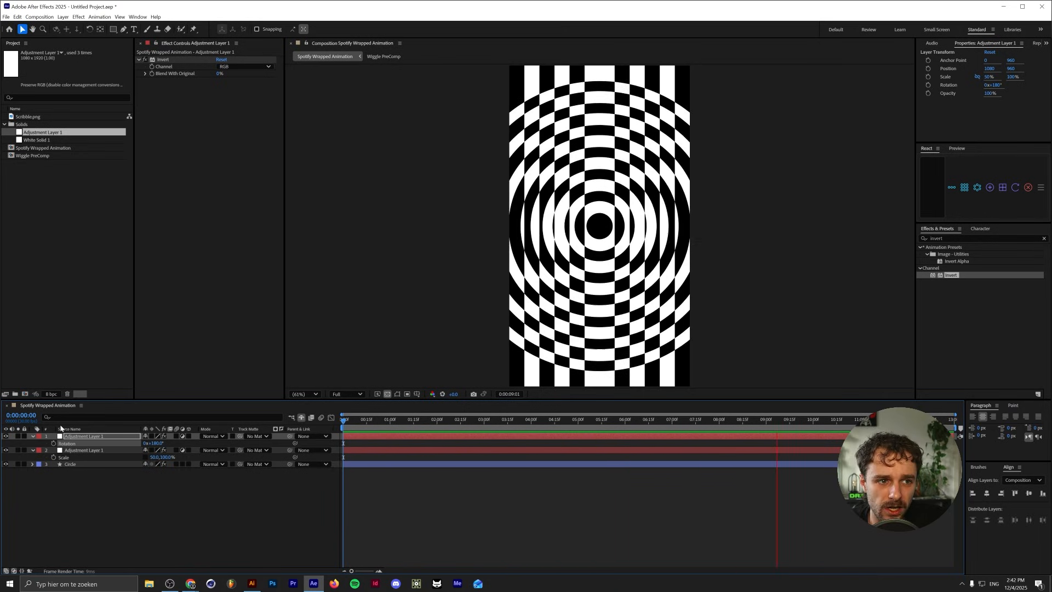
key(space)
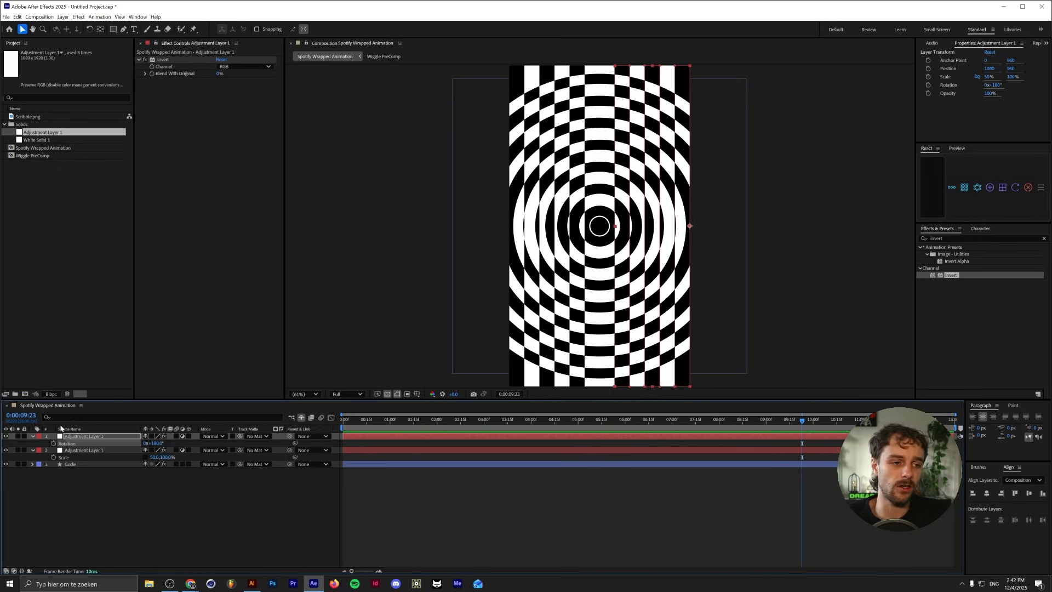
Step: Undo the alignment, rotation and duplication of the second Invert layer
key(space)
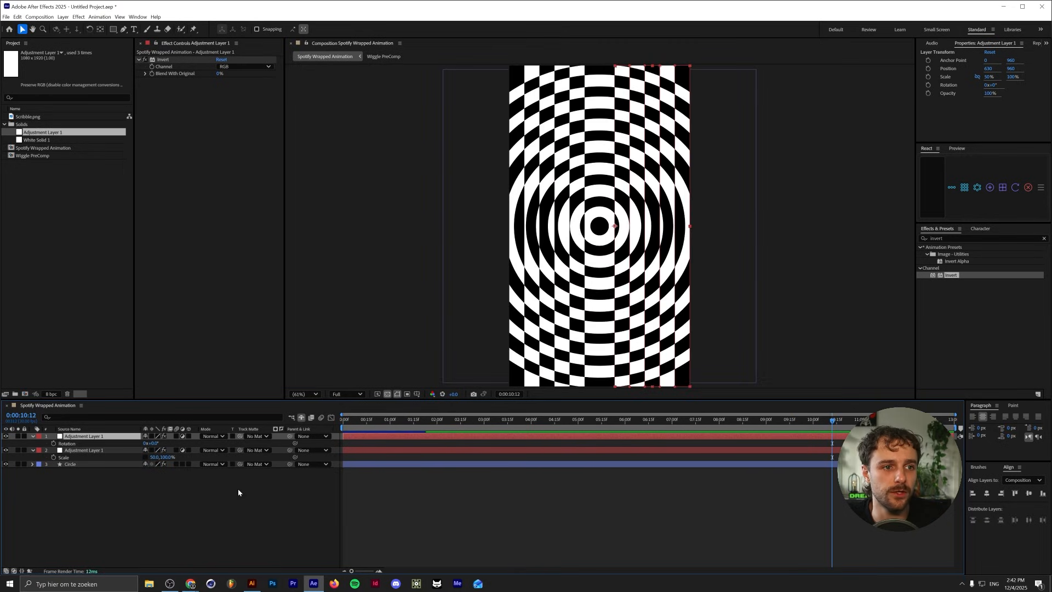
key(space)
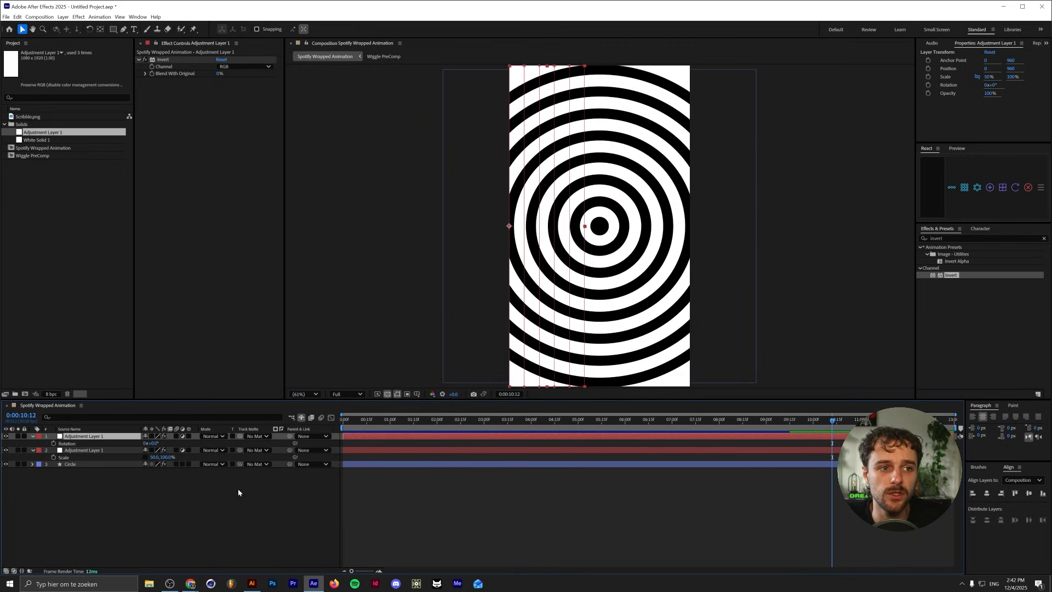
key(ctrl+z)
key(ctrl+z)
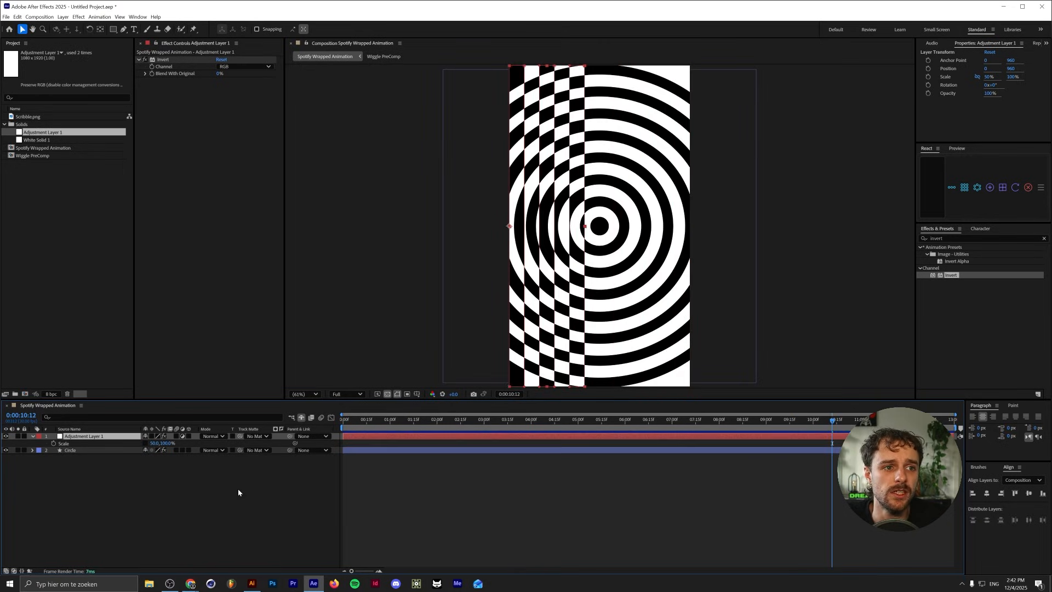